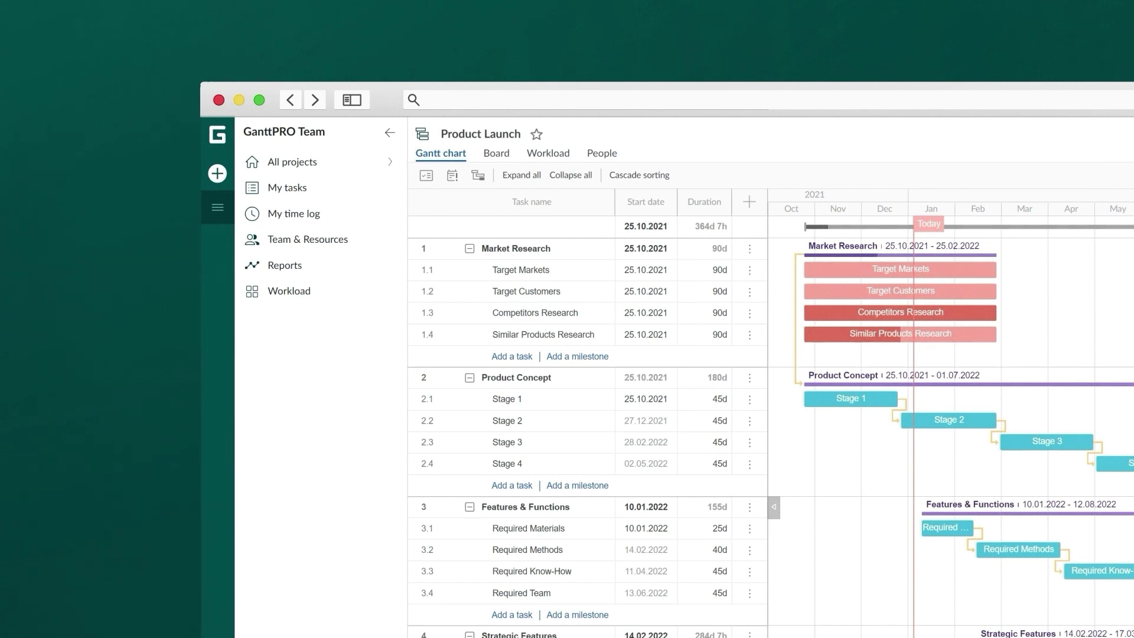
Collapse the left Team sidebar so the Product Launch Gantt chart spans the full width.
click(387, 134)
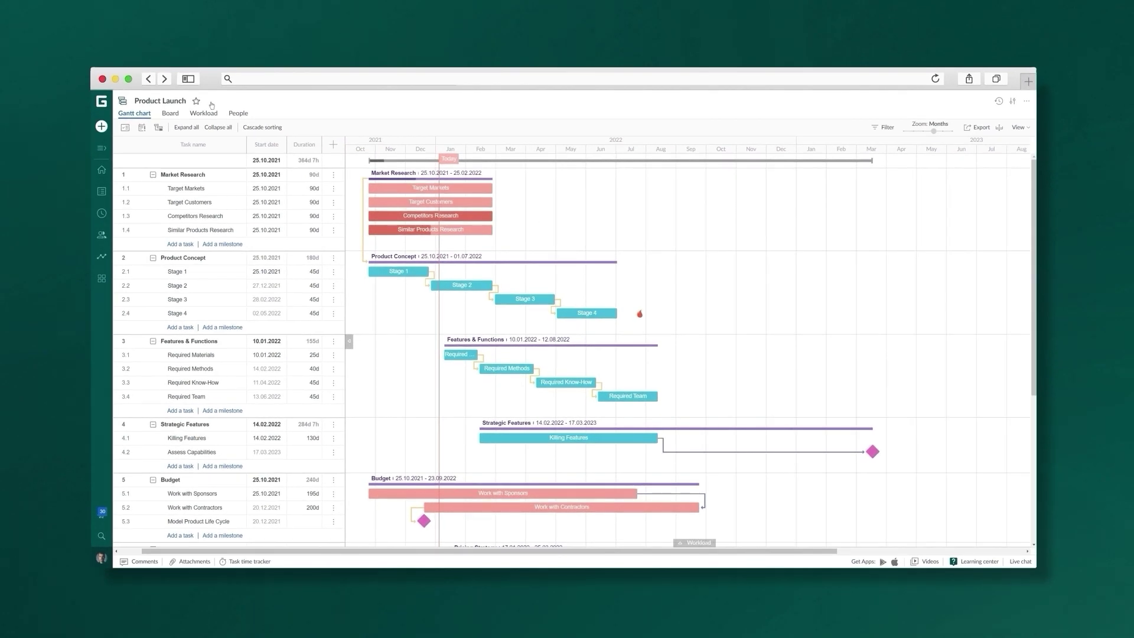
In All projects, star Product Launch, Marketing Campaign, Learning Roadmap and Maintenance Schedule.
click(104, 148)
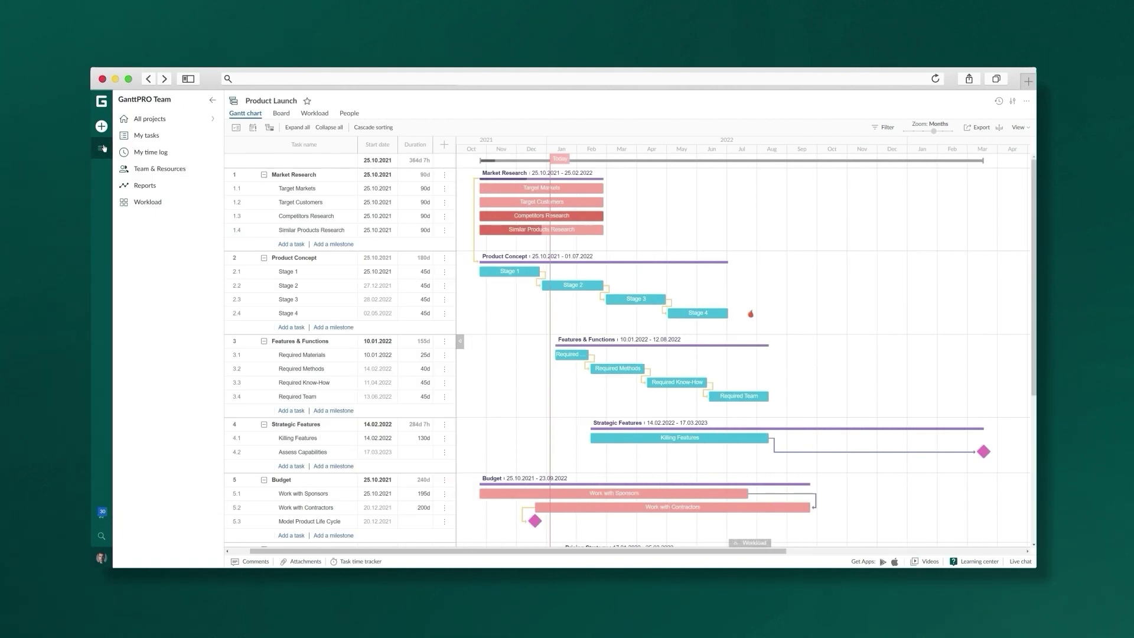
click(154, 123)
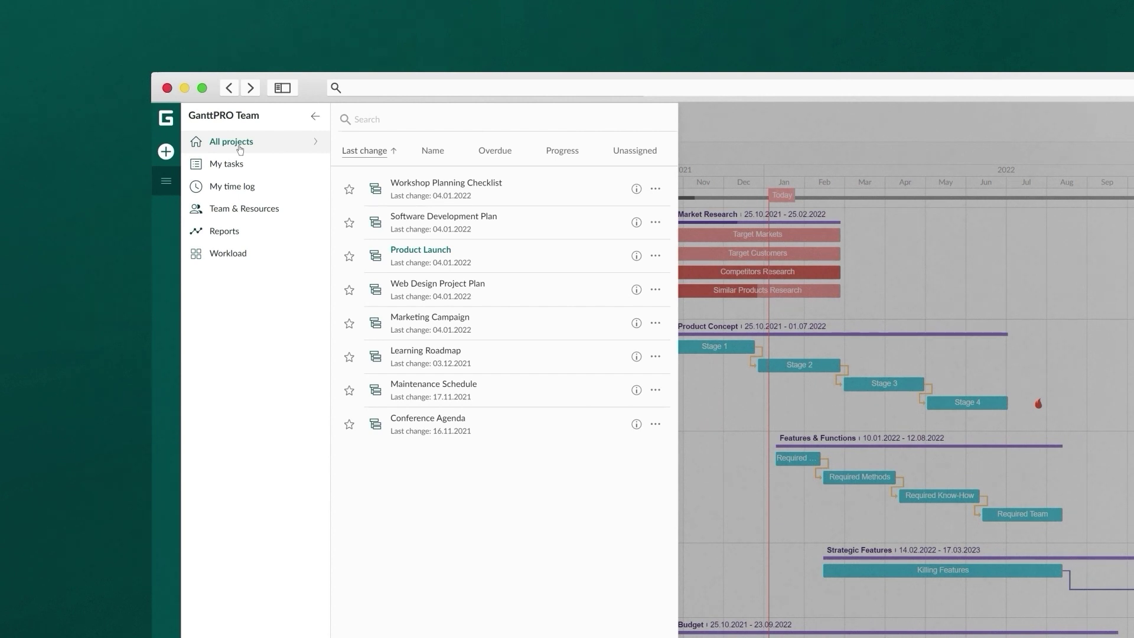
click(349, 256)
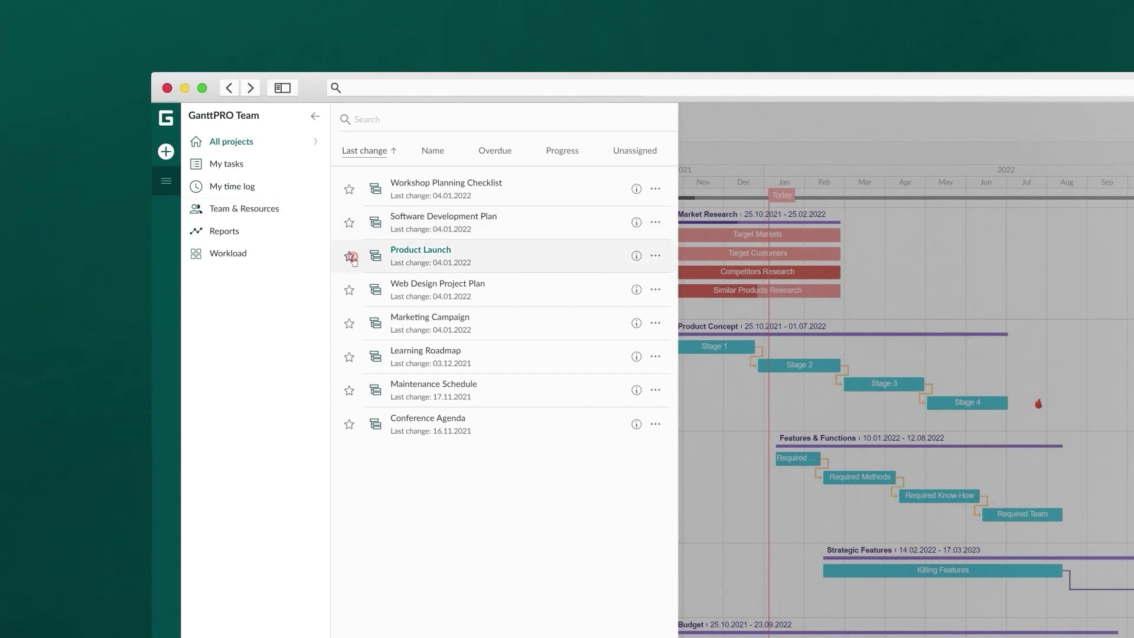
click(350, 323)
click(349, 356)
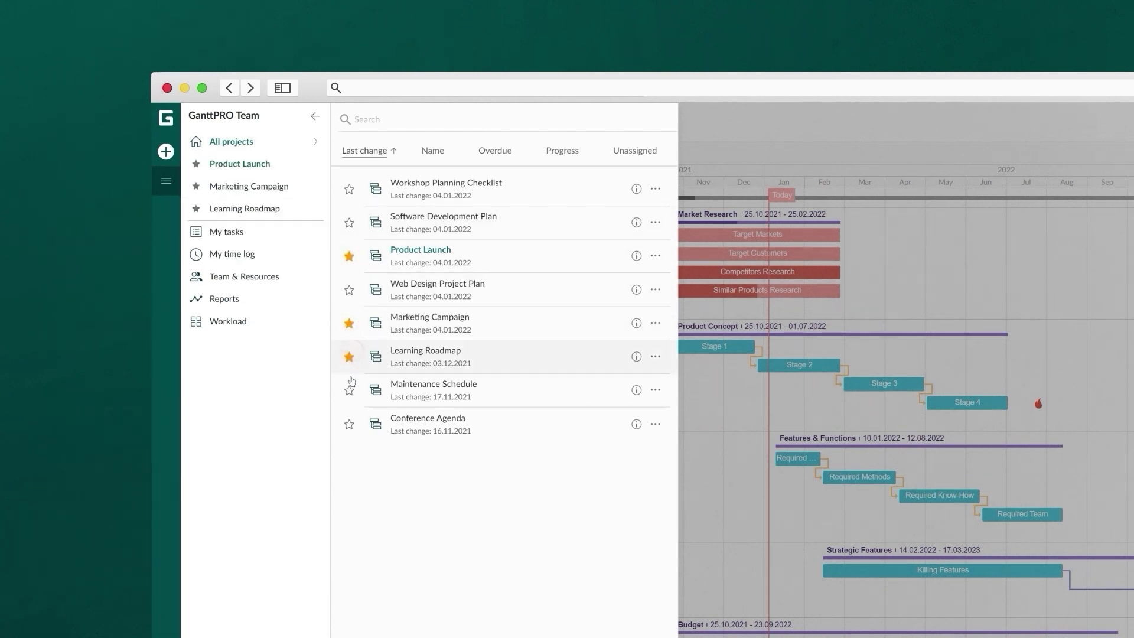
click(350, 390)
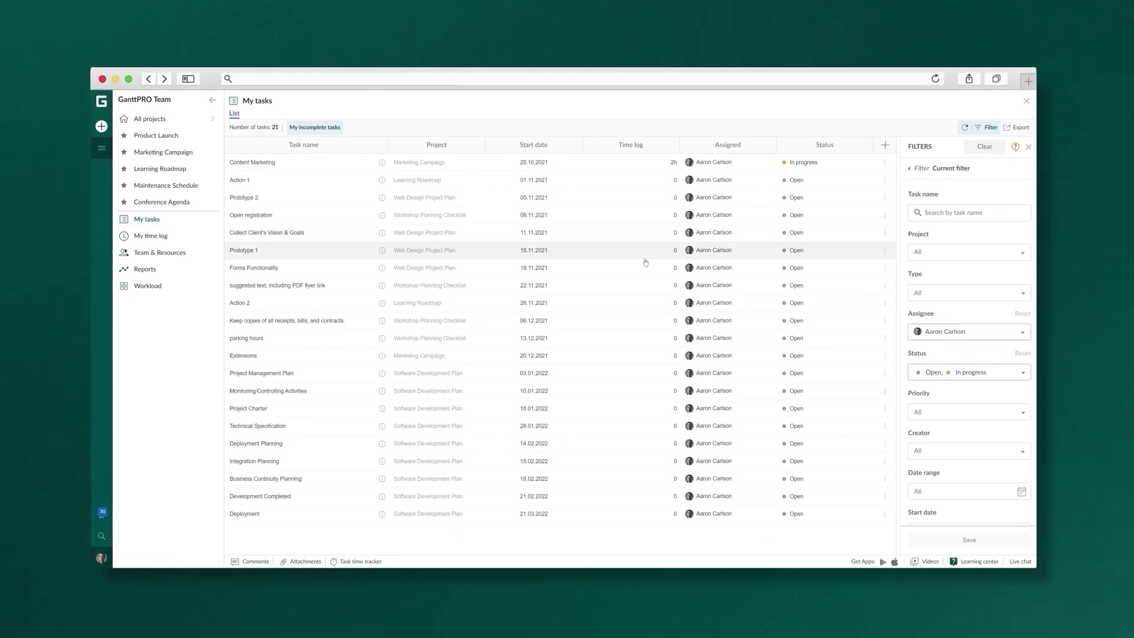
Clear the task filters to list all 239 tasks, then review the time log and Team & Resources.
click(986, 148)
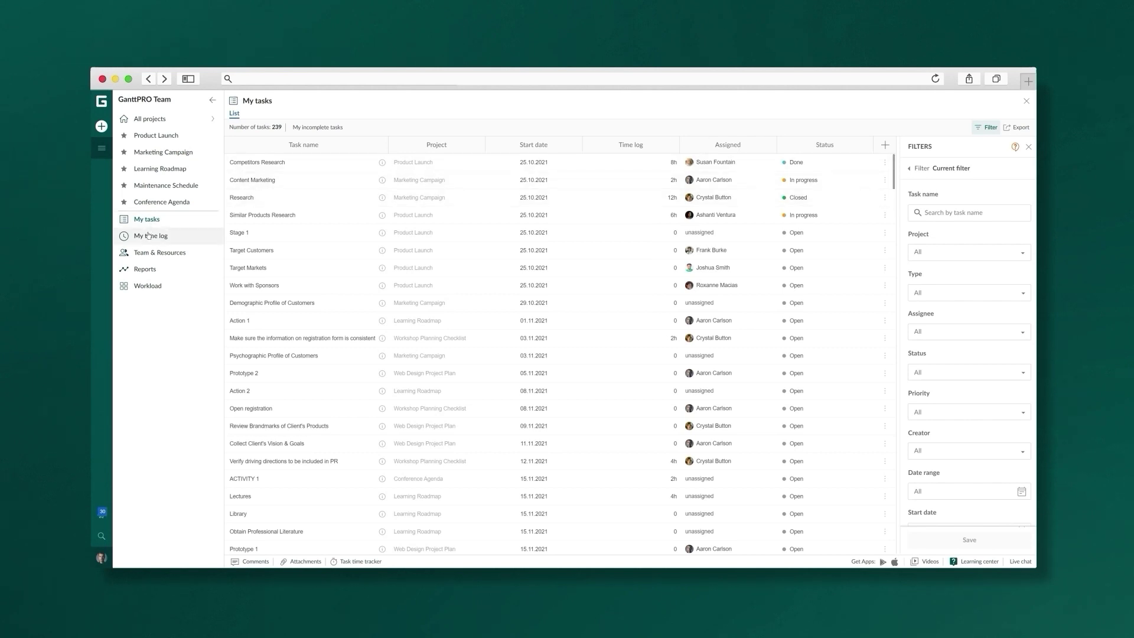
click(173, 239)
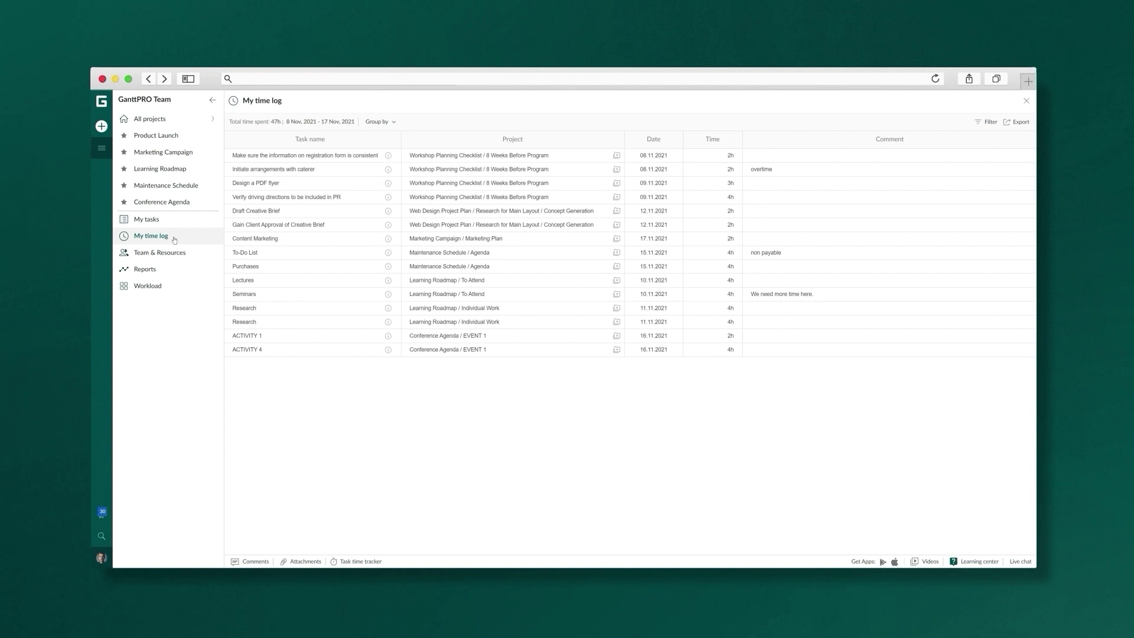
click(166, 255)
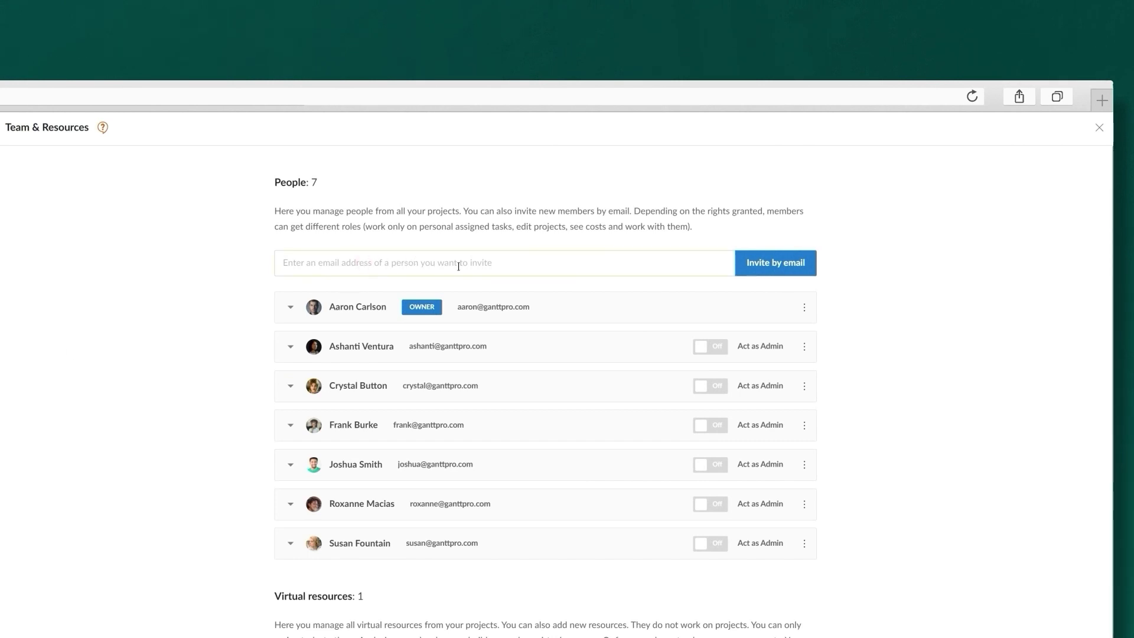
click(706, 431)
click(705, 465)
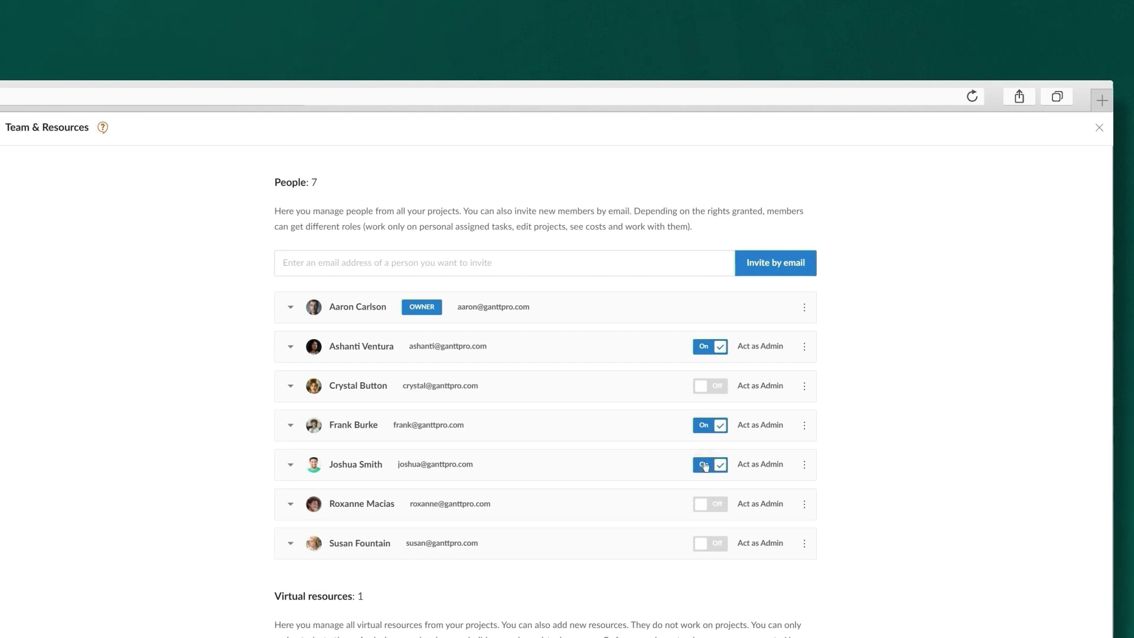
click(807, 469)
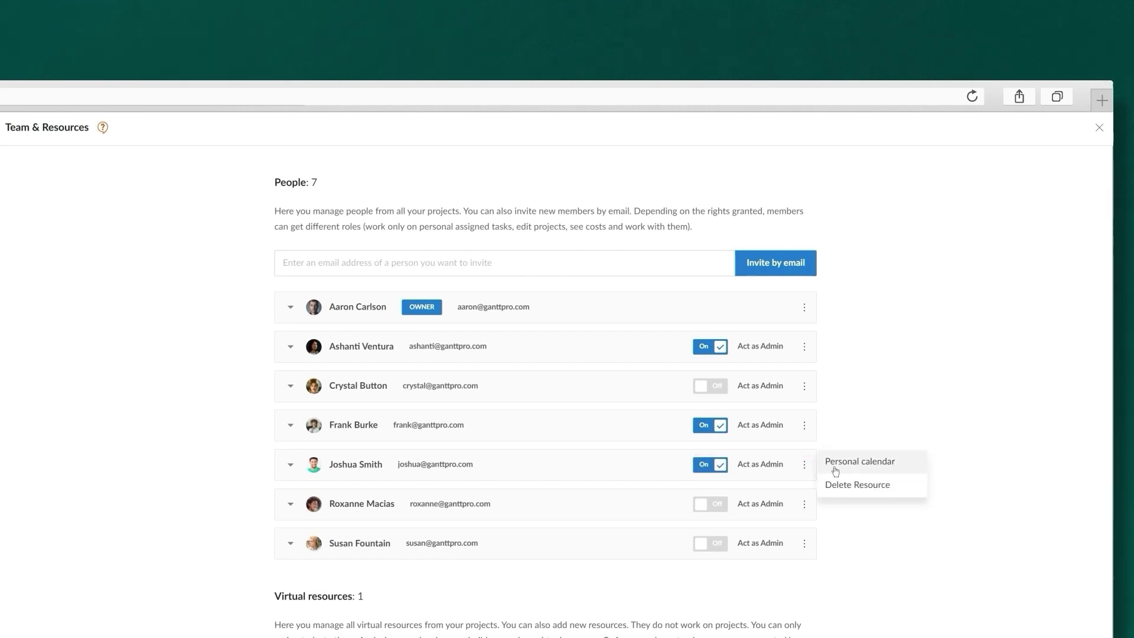
click(853, 512)
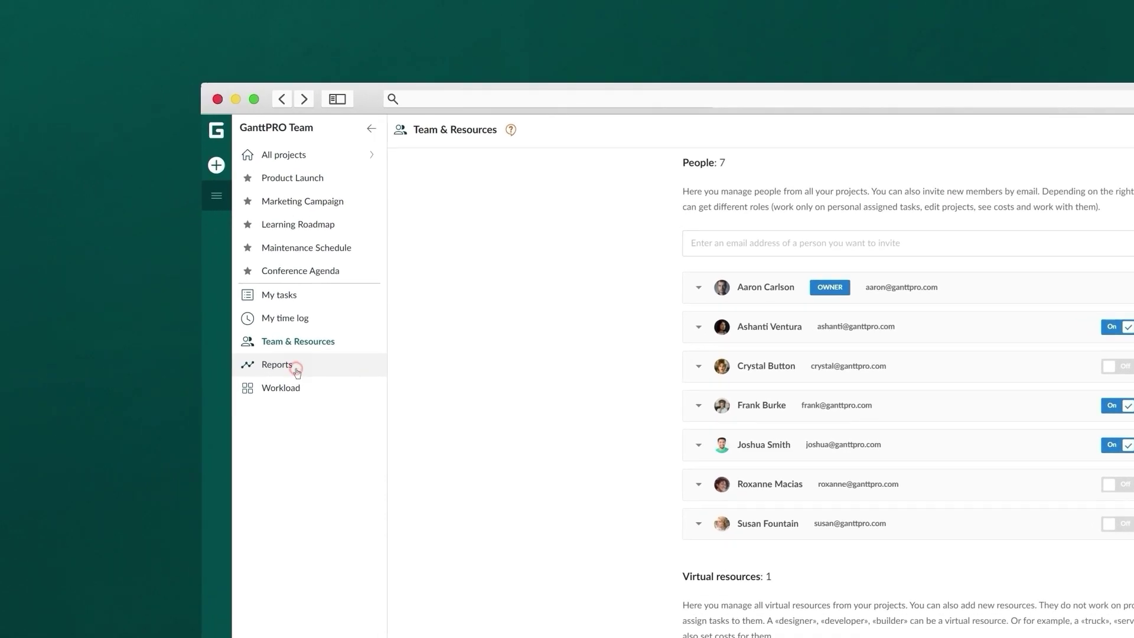
click(296, 369)
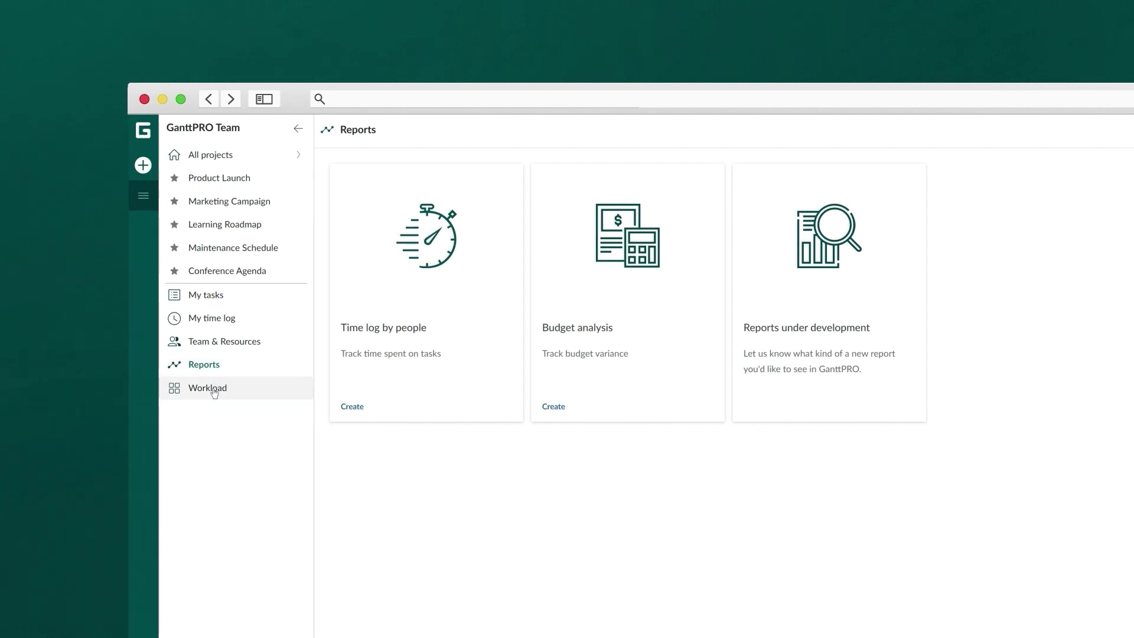
click(210, 389)
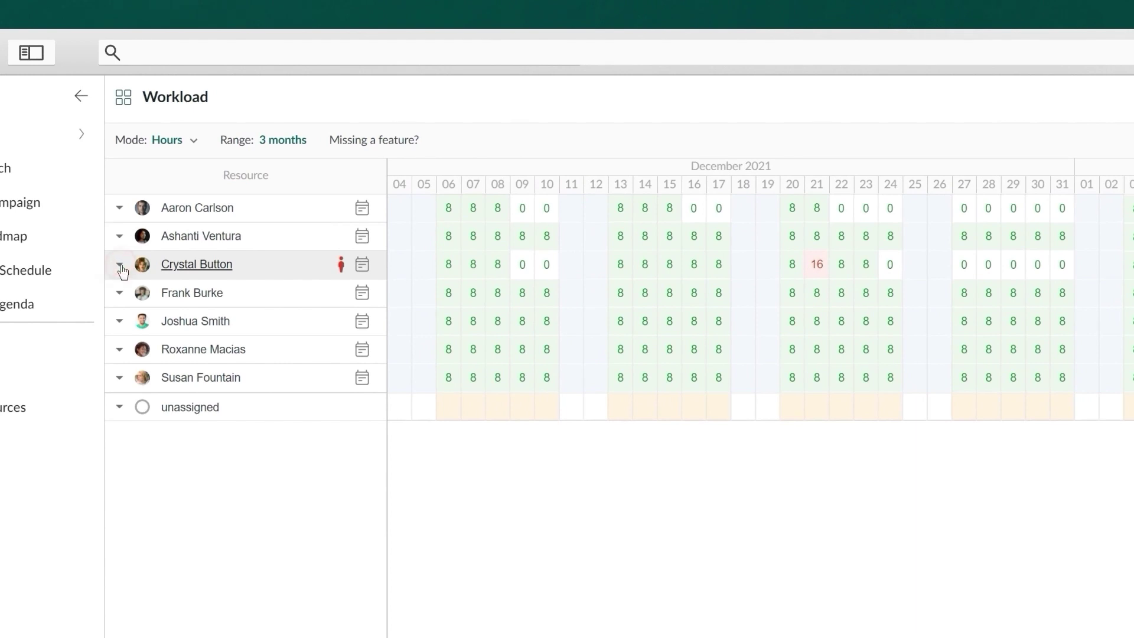
click(121, 266)
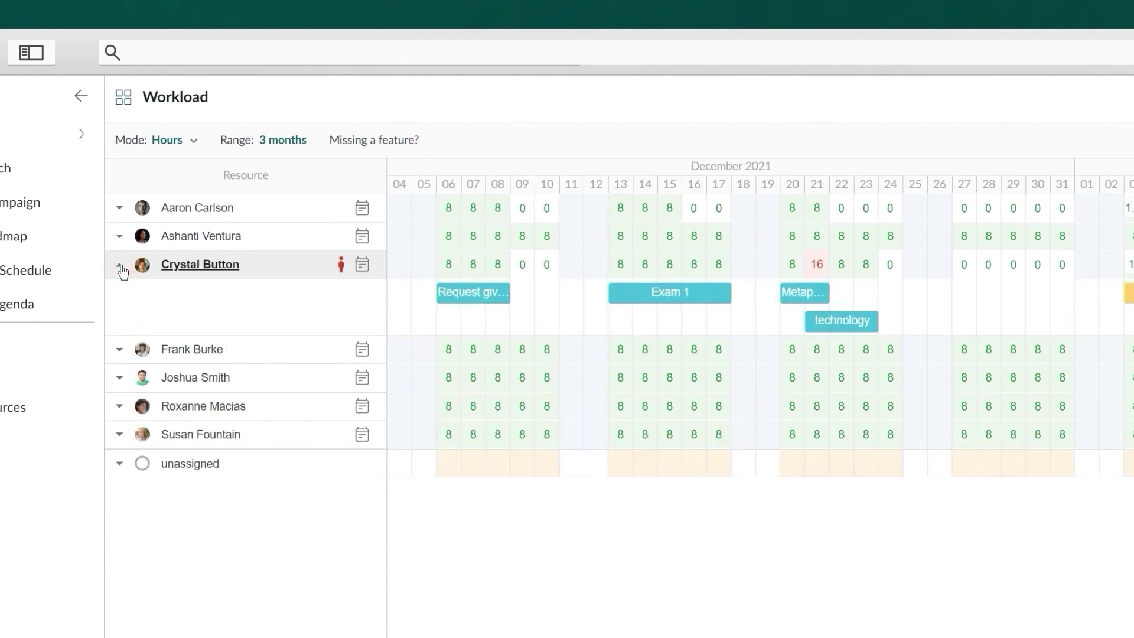
mouse_move(841, 321)
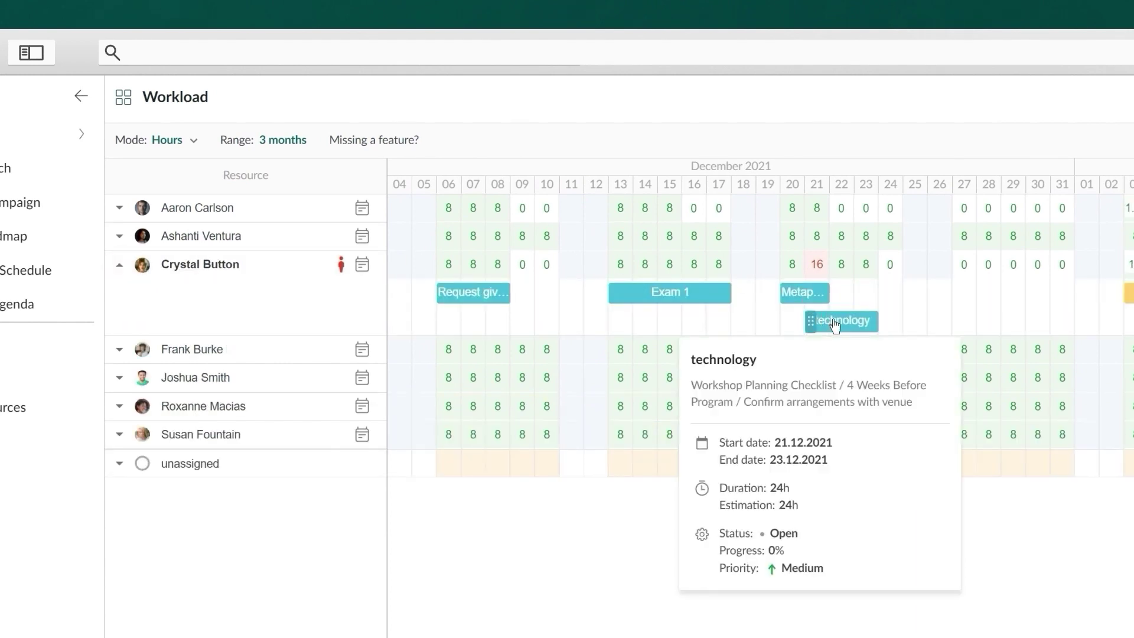
drag(834, 324, 991, 318)
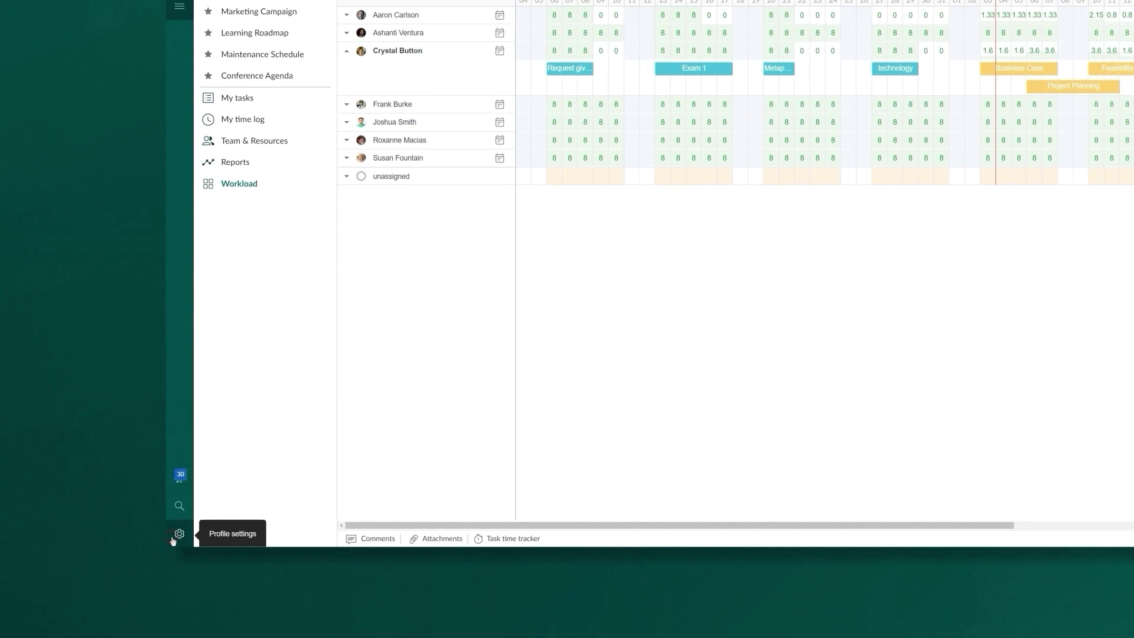
View profile settings (English, DD.MM.YYYY, 24-hour time) and briefly show the task time tracker.
click(209, 526)
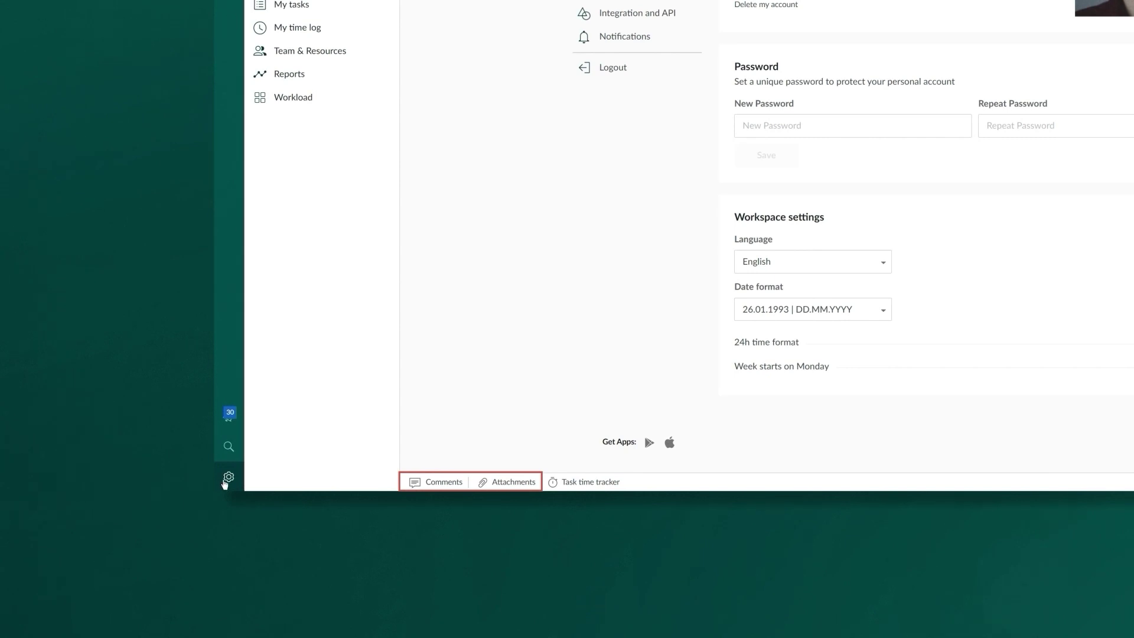
click(589, 482)
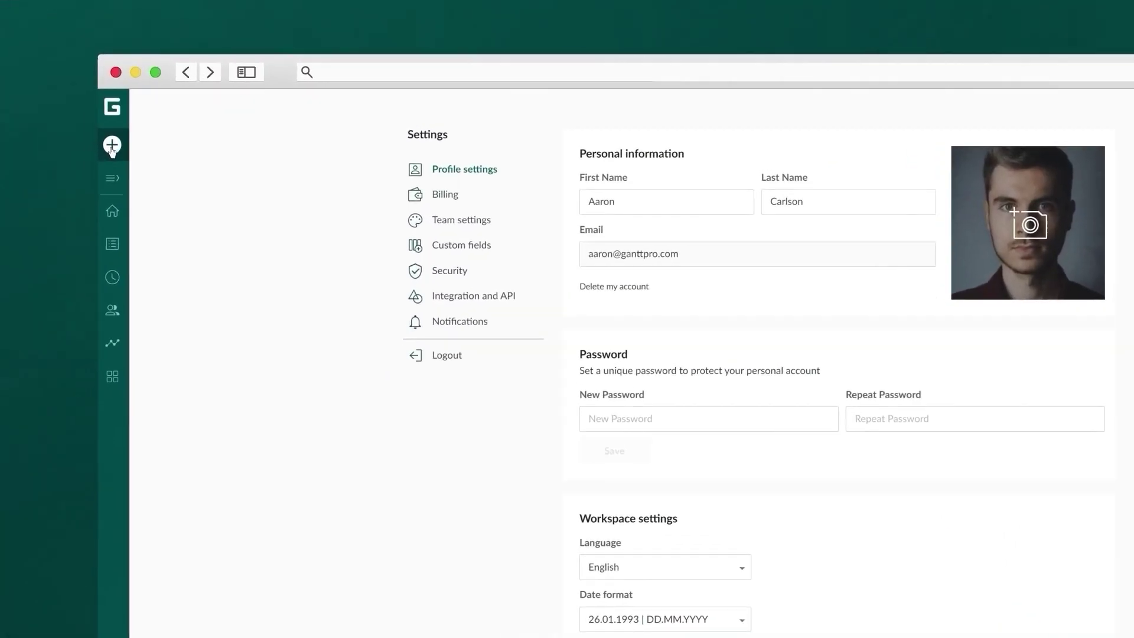
Create an empty project, Project Launch, starting 13.01.2022 with an 8-hour Monday–Friday week.
click(121, 156)
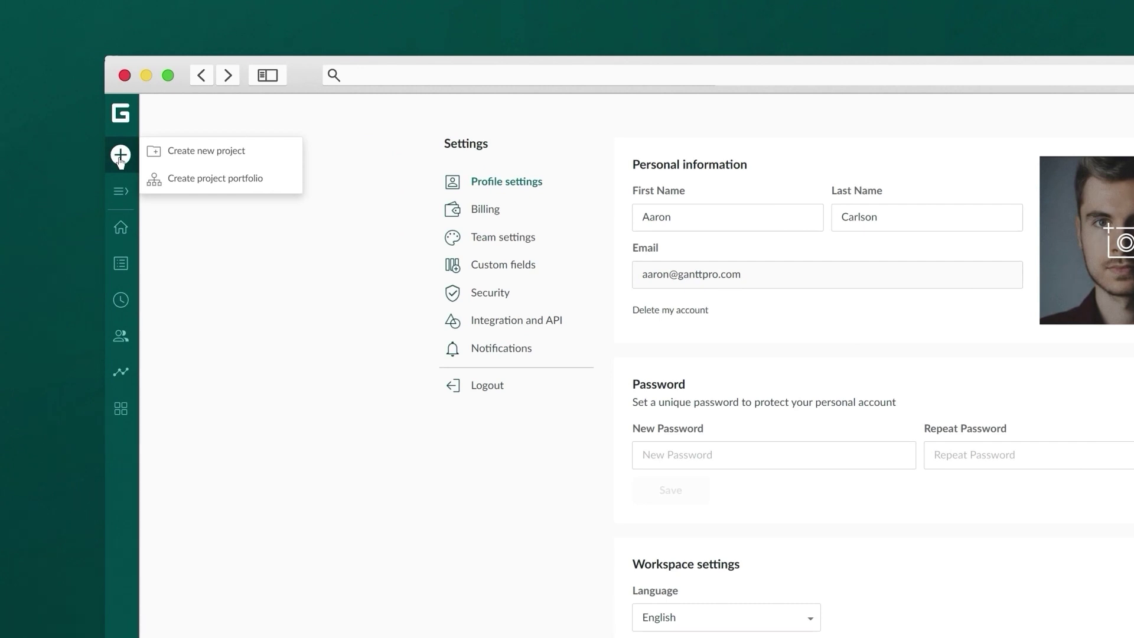
click(188, 157)
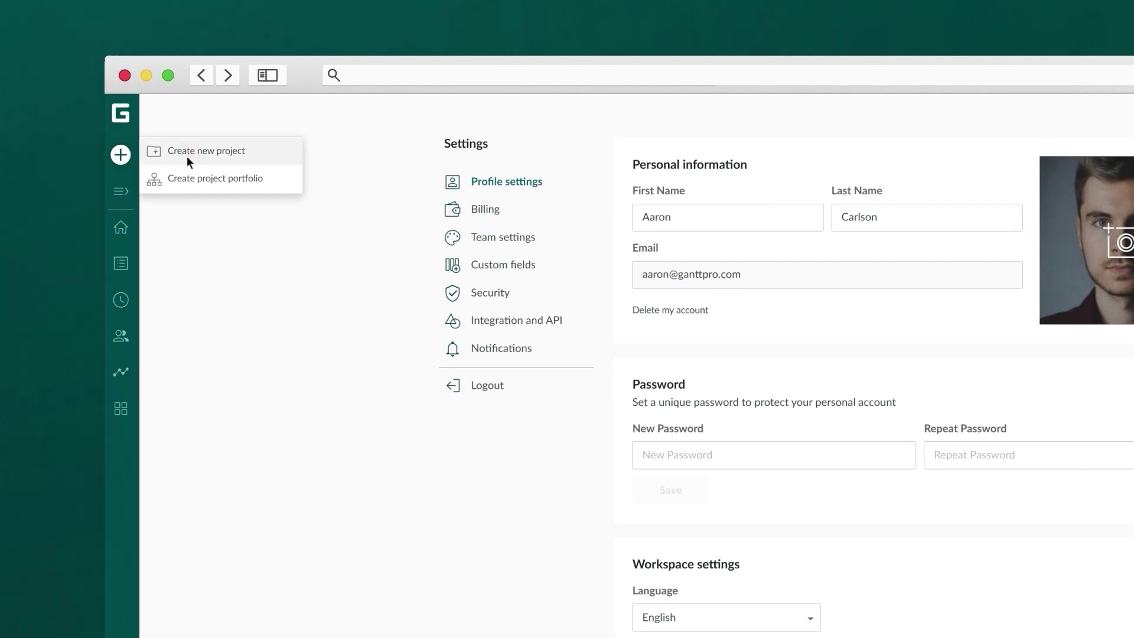
click(188, 156)
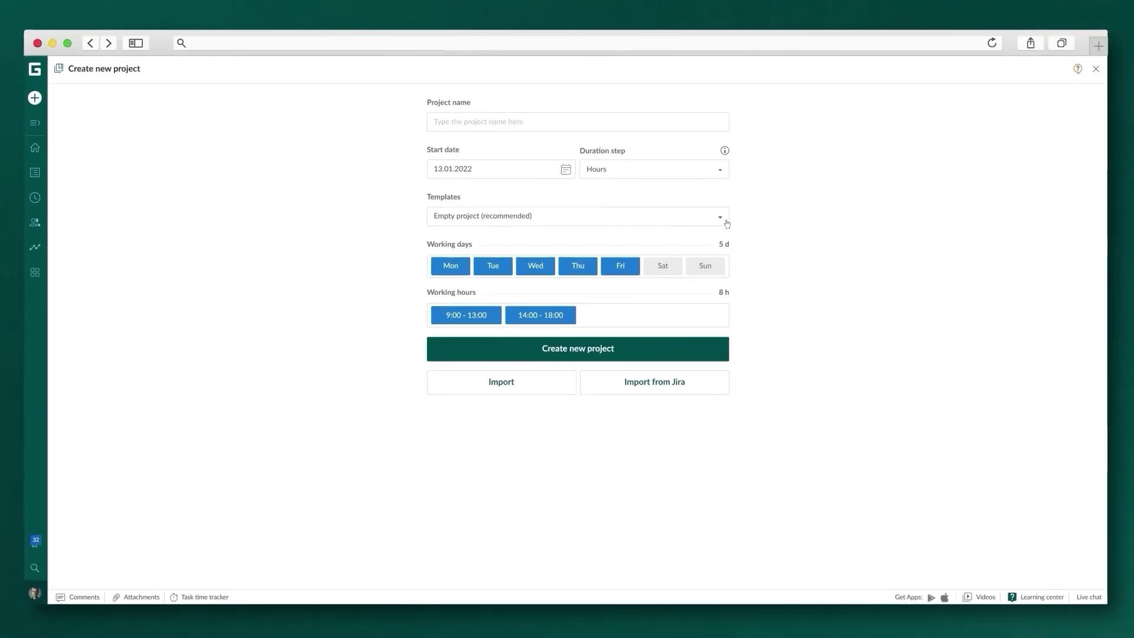
click(726, 222)
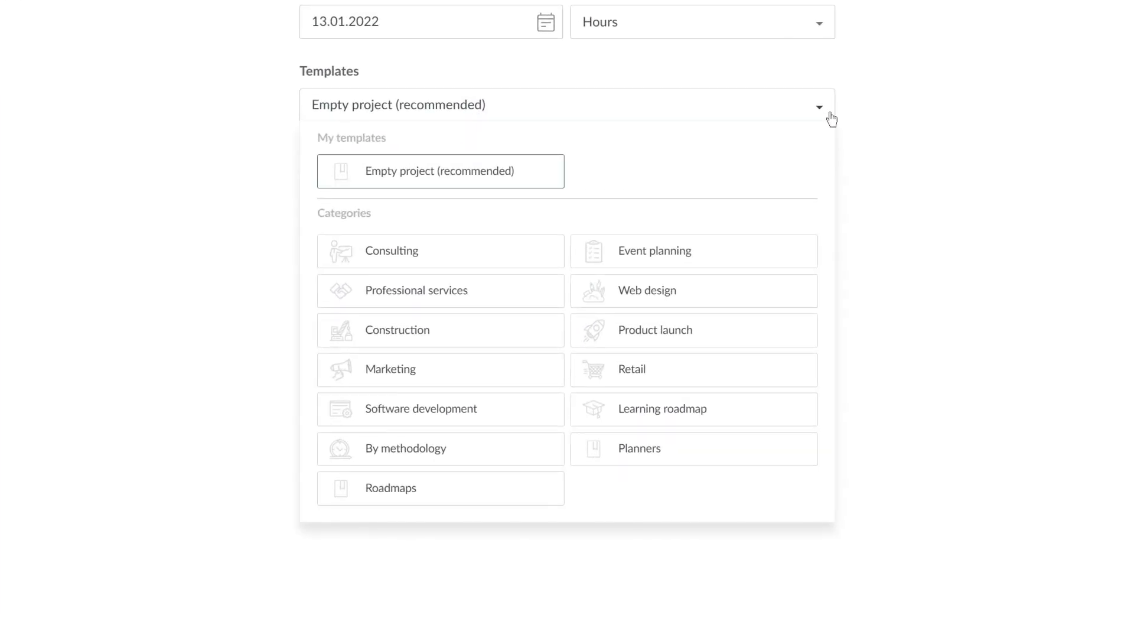
click(832, 119)
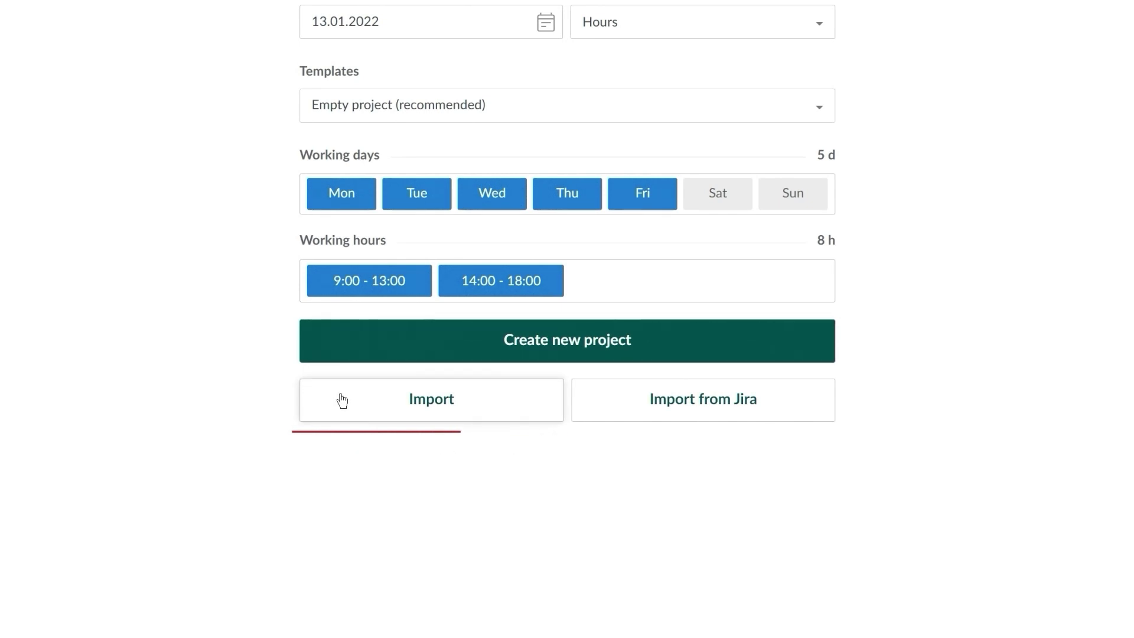
click(491, 346)
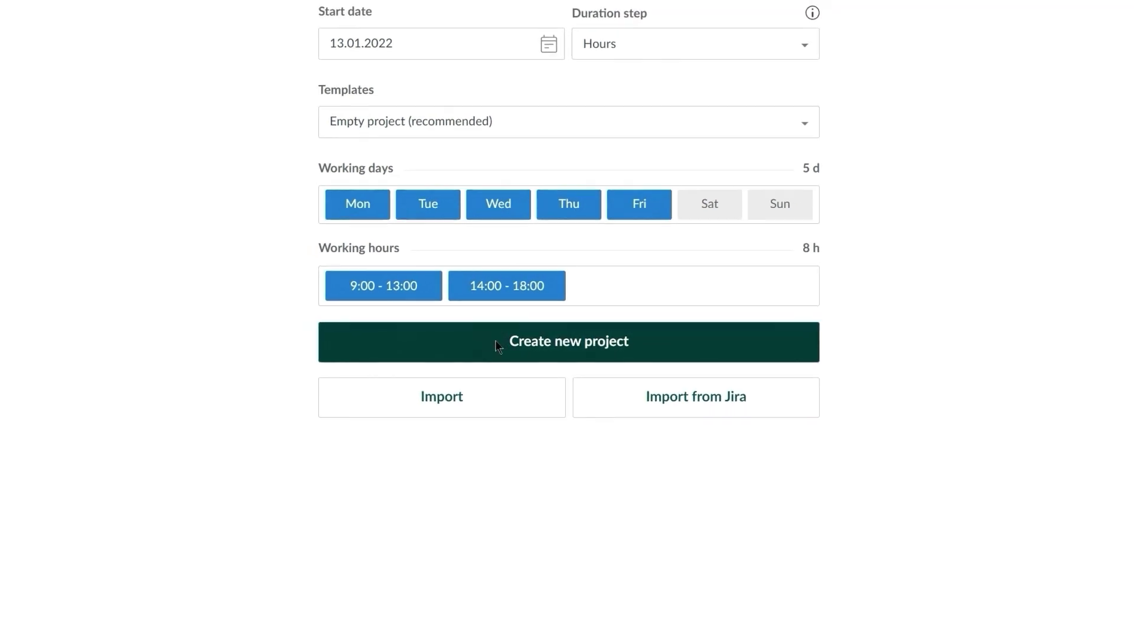
Rename the first subproject to Market Research and continue entering subproject and task names.
click(116, 154)
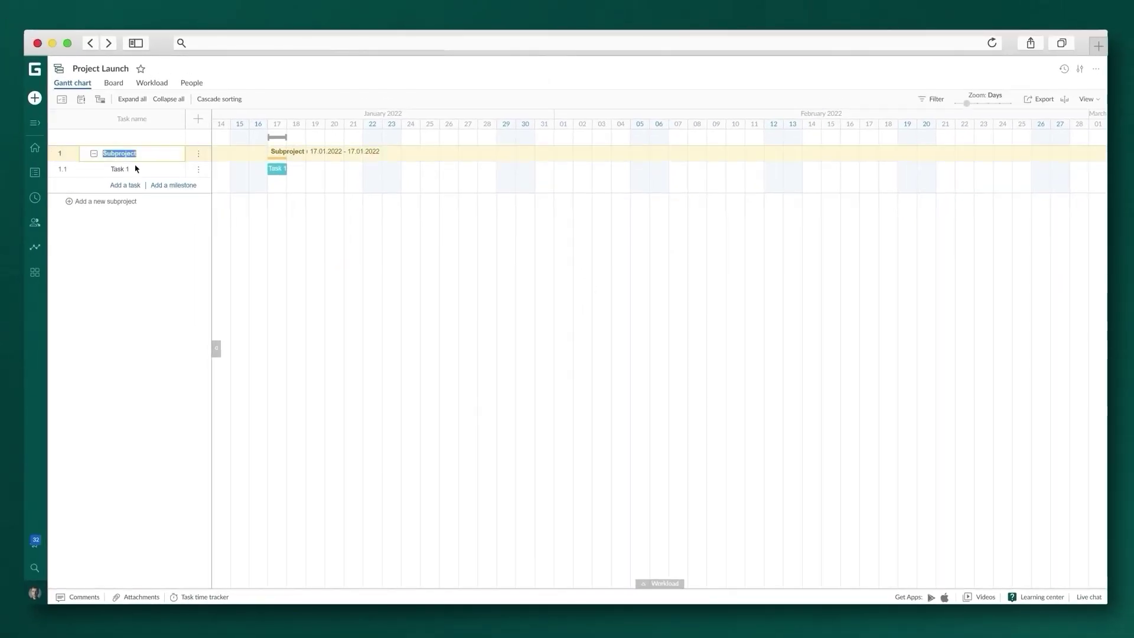
text(Market Re)
text(search)
key(Return)
text(Target Markets)
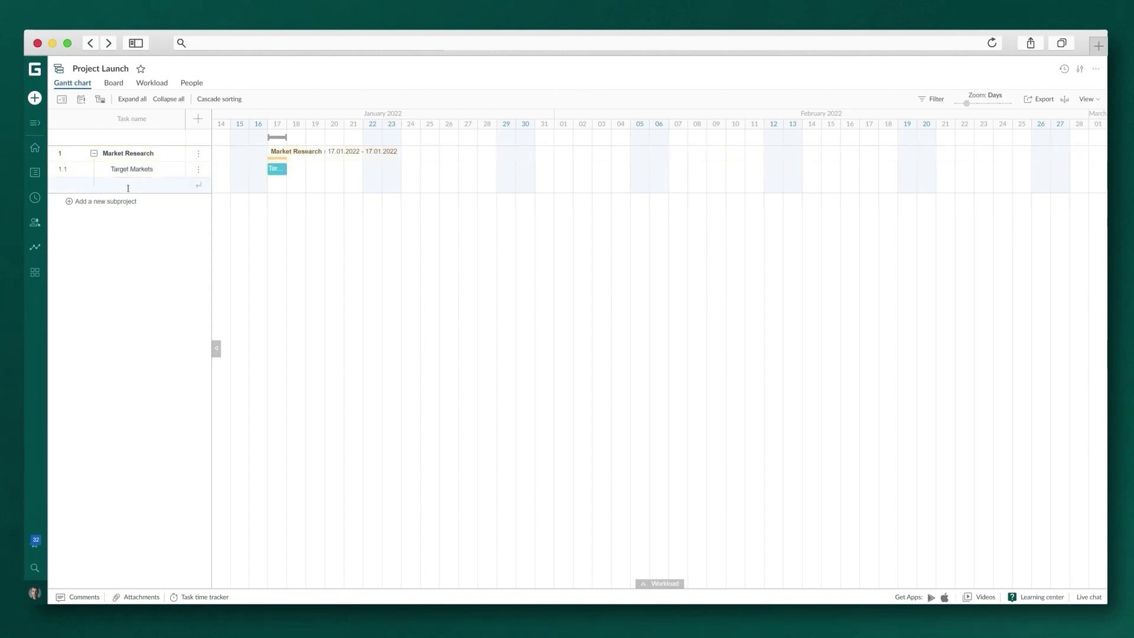
text(Required Know-How)
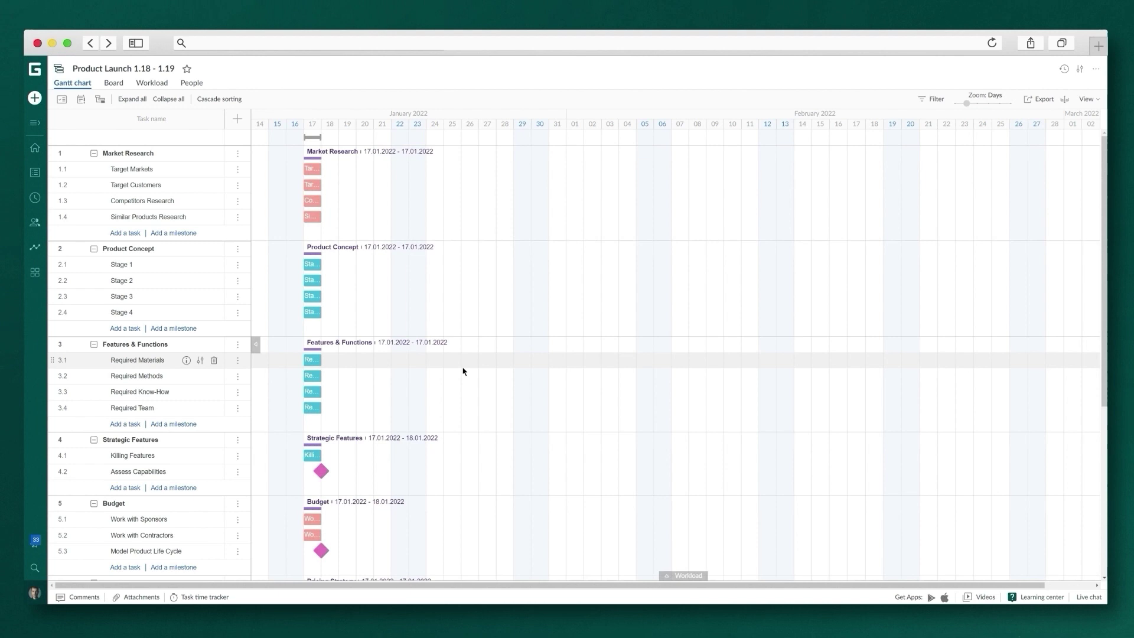
Turn on the Assigned, Status and Labels fields in Show or Hide Fields.
click(238, 120)
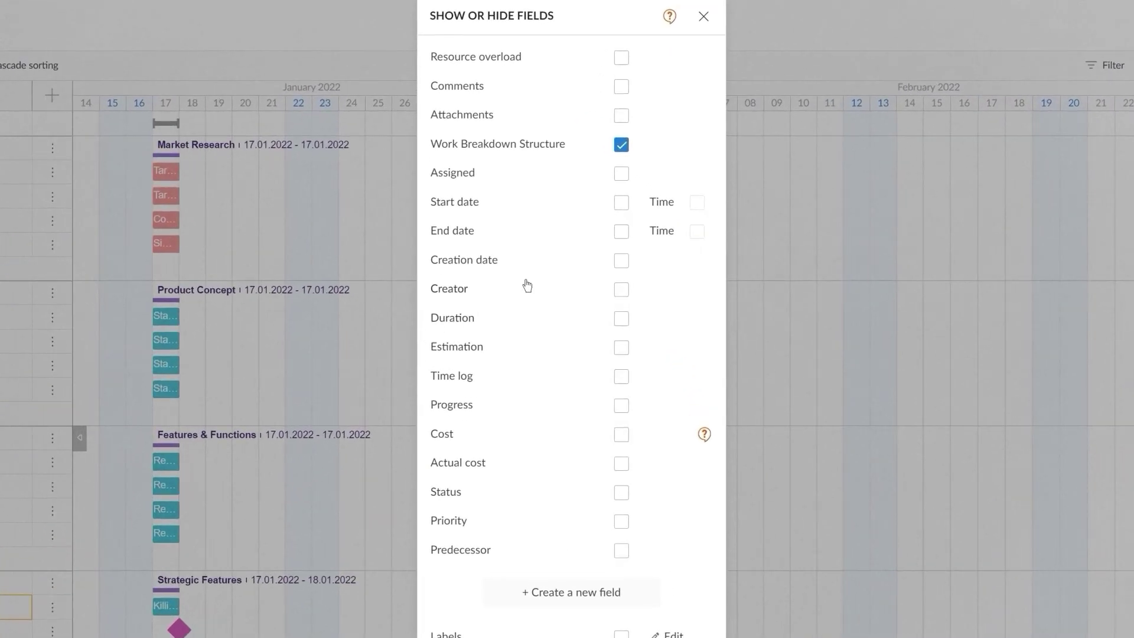
click(623, 173)
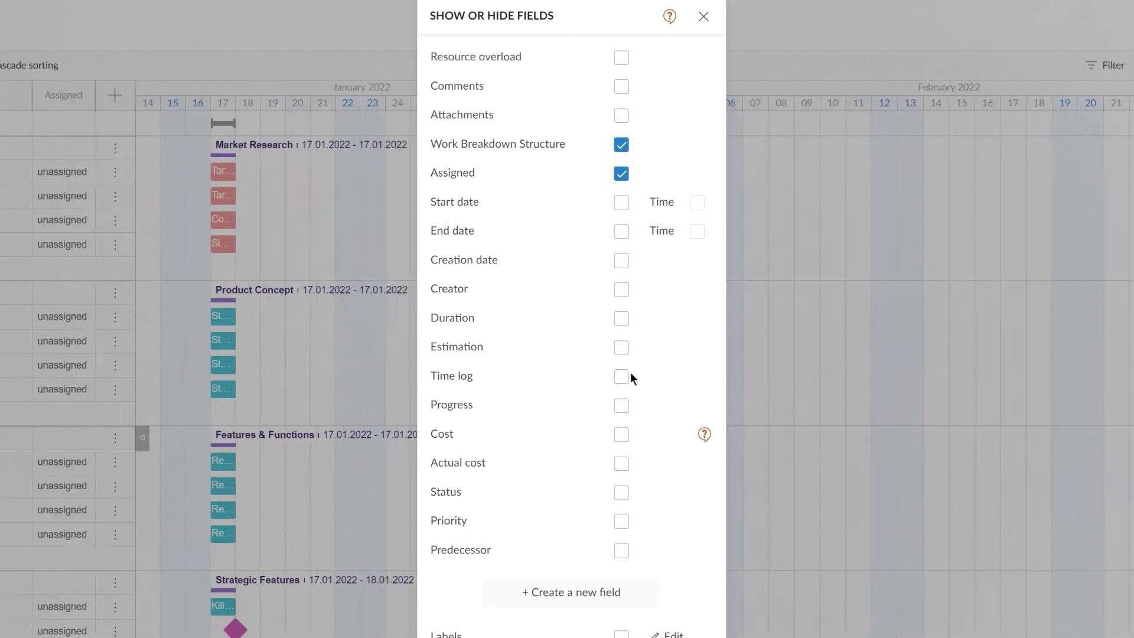
click(624, 494)
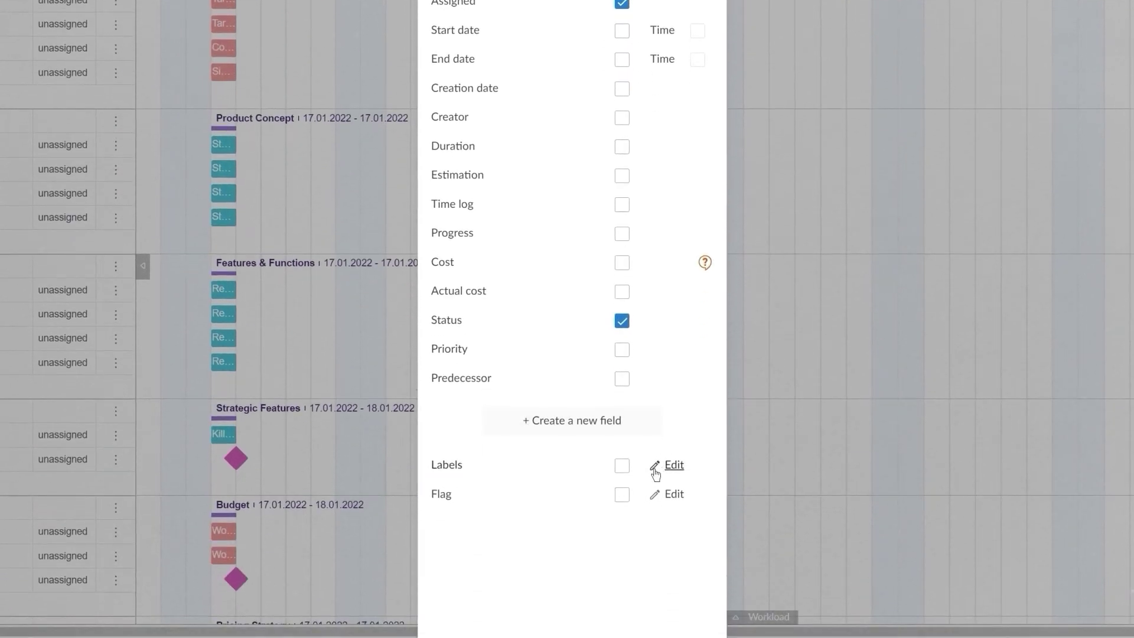
click(623, 468)
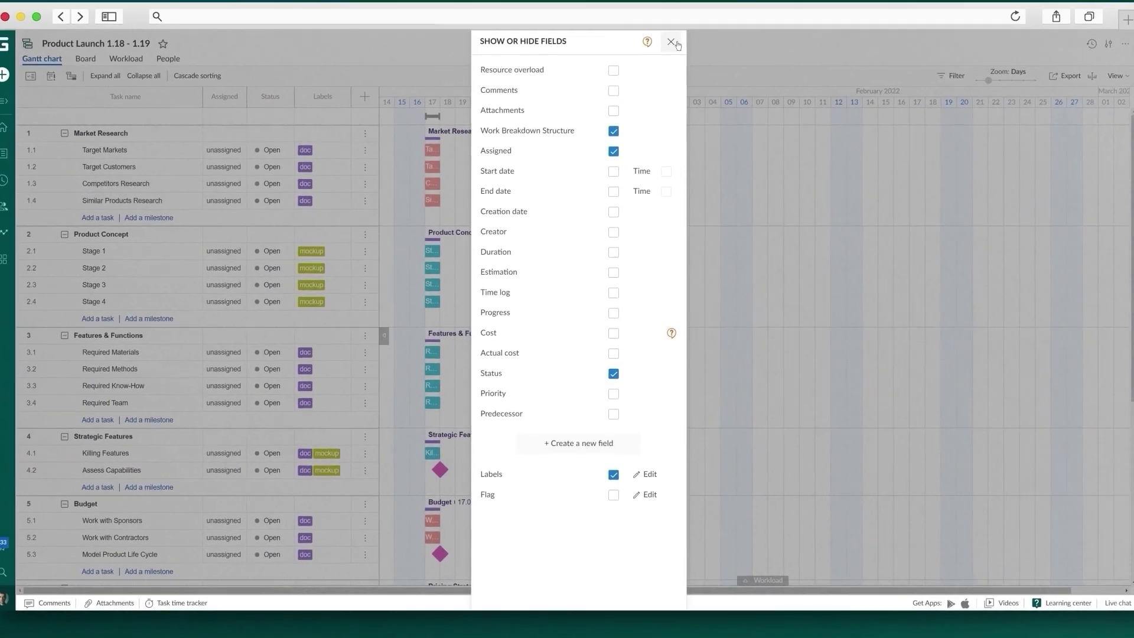
click(673, 42)
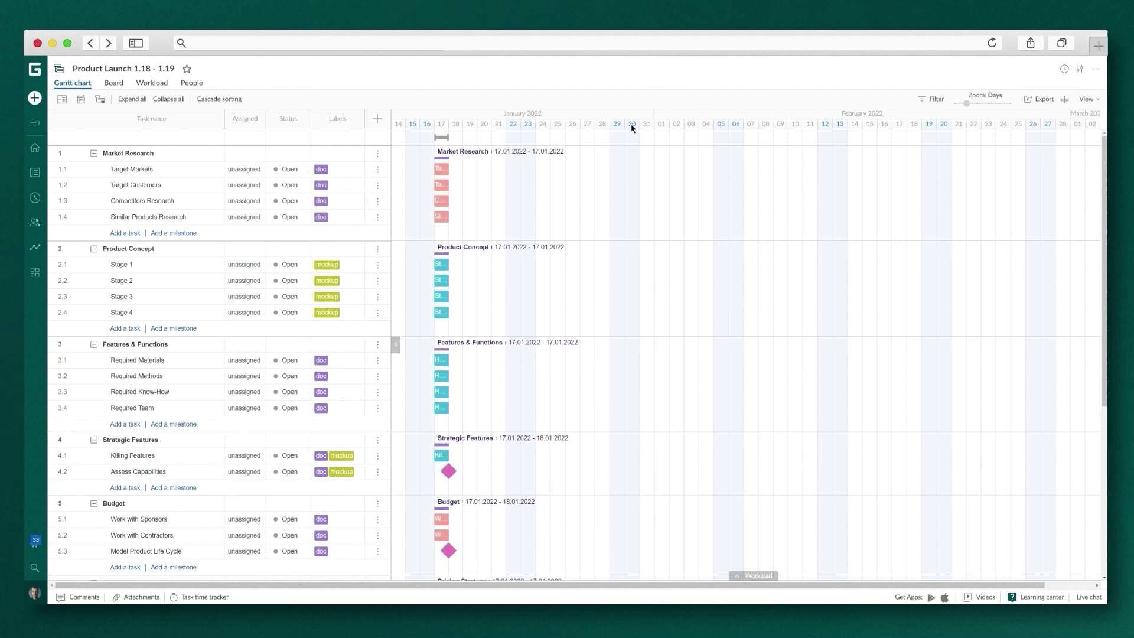
mouse_move(439, 169)
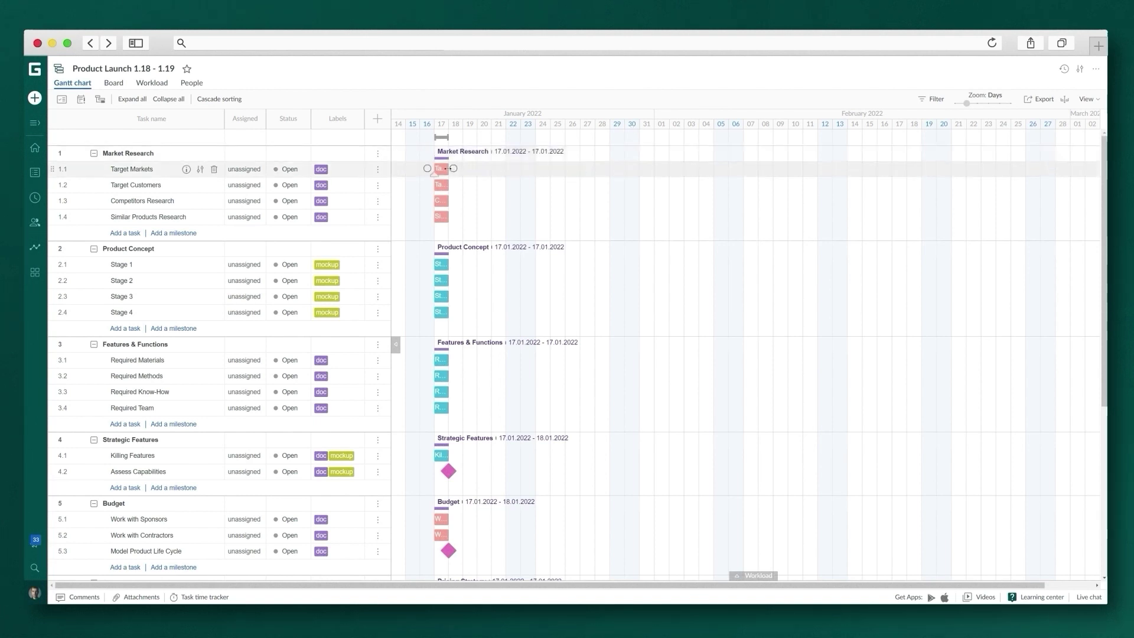
Extend Target Markets, Similar Products Research and Stage 1 to 21 Jan, and chain Stages 1–4.
mouse_move(447, 168)
mouse_down()
mouse_move(505, 178)
mouse_move(502, 200)
mouse_up()
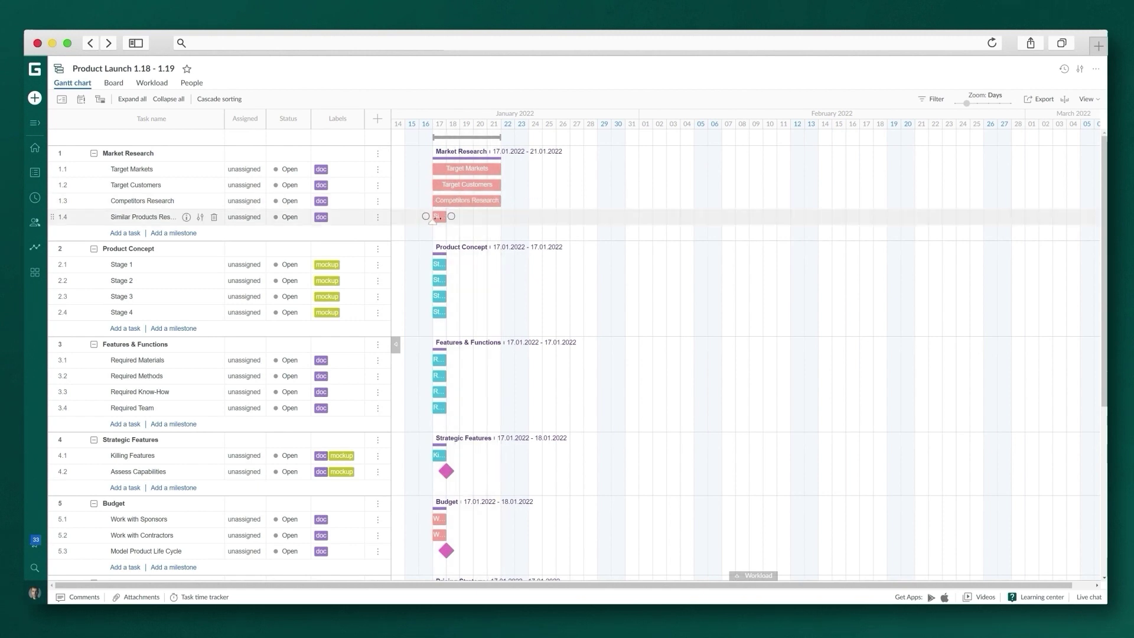
drag(436, 217, 502, 216)
mouse_move(439, 264)
mouse_down()
mouse_move(501, 264)
mouse_move(502, 312)
mouse_up()
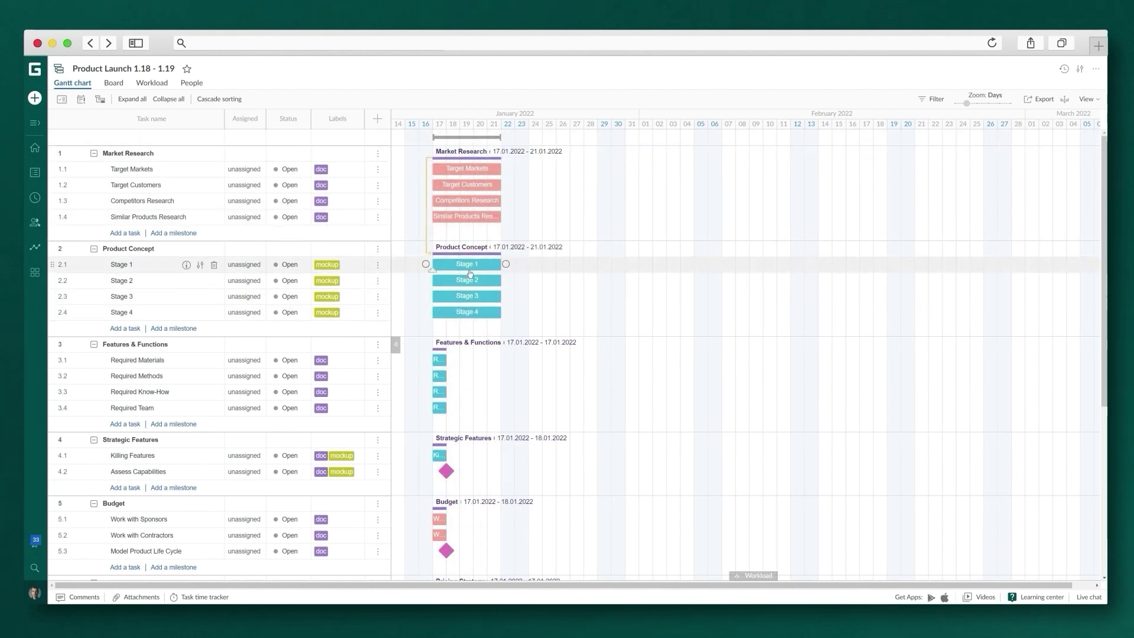
drag(506, 264, 468, 280)
drag(603, 281, 468, 296)
drag(700, 296, 467, 312)
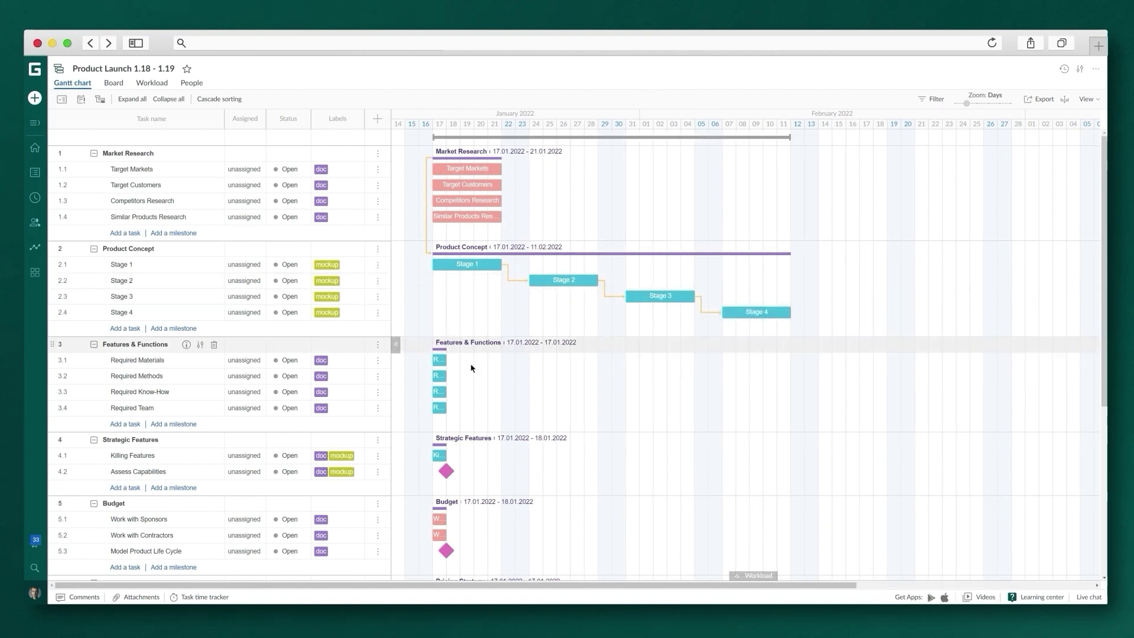
Extend Features & Functions tasks to 21 Jan, chain Materials→Methods→Know-How→Team, and stretch Killing Features to 27 Jan.
mouse_move(448, 360)
mouse_down()
mouse_move(502, 360)
mouse_move(503, 408)
mouse_up()
drag(506, 360, 467, 376)
drag(603, 377, 467, 392)
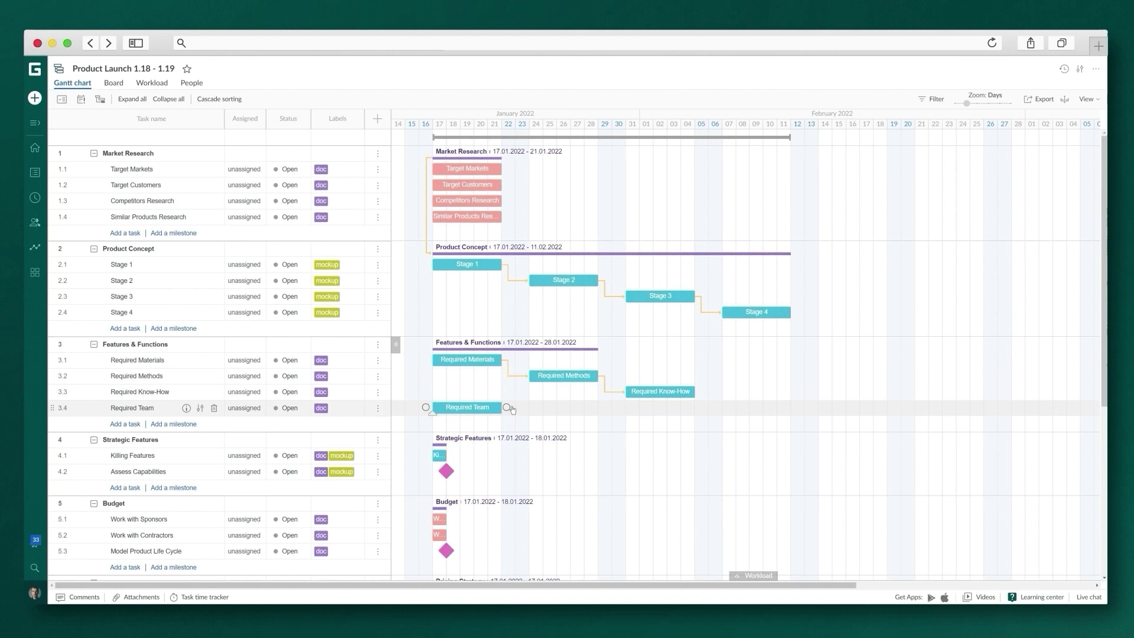
drag(698, 392, 433, 408)
mouse_move(446, 455)
mouse_down()
mouse_move(584, 455)
mouse_move(435, 474)
mouse_up()
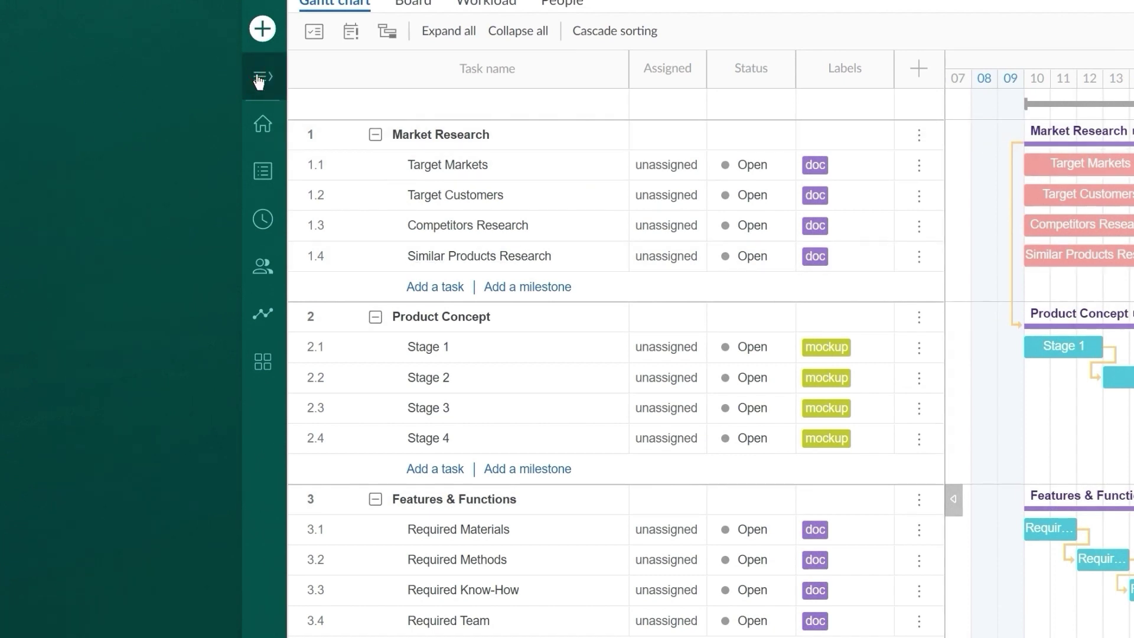
click(258, 81)
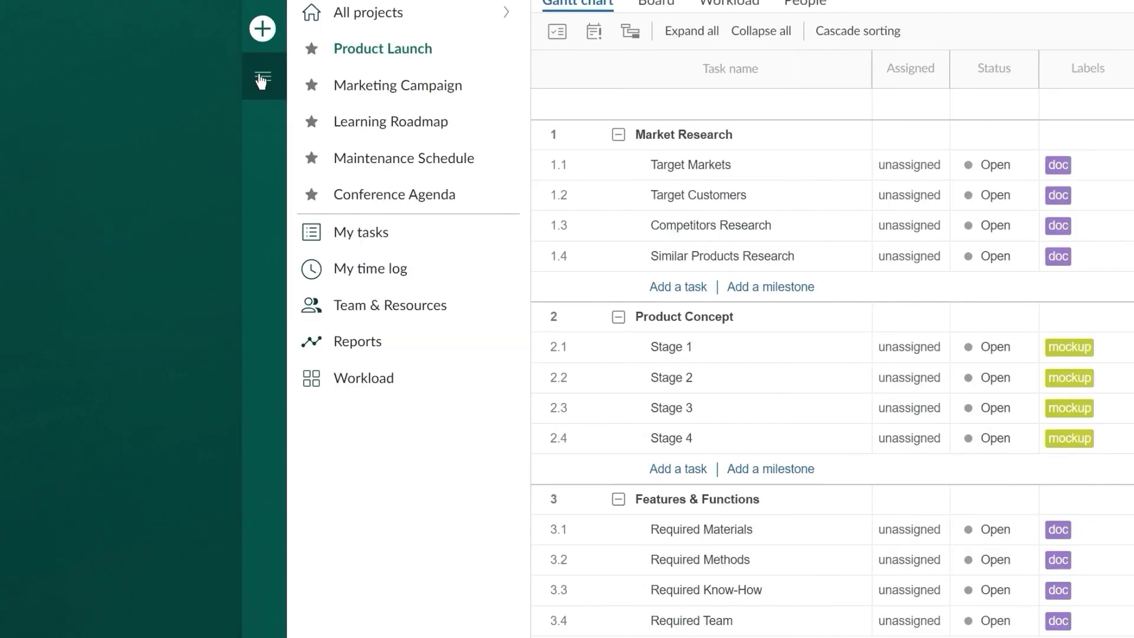
click(407, 314)
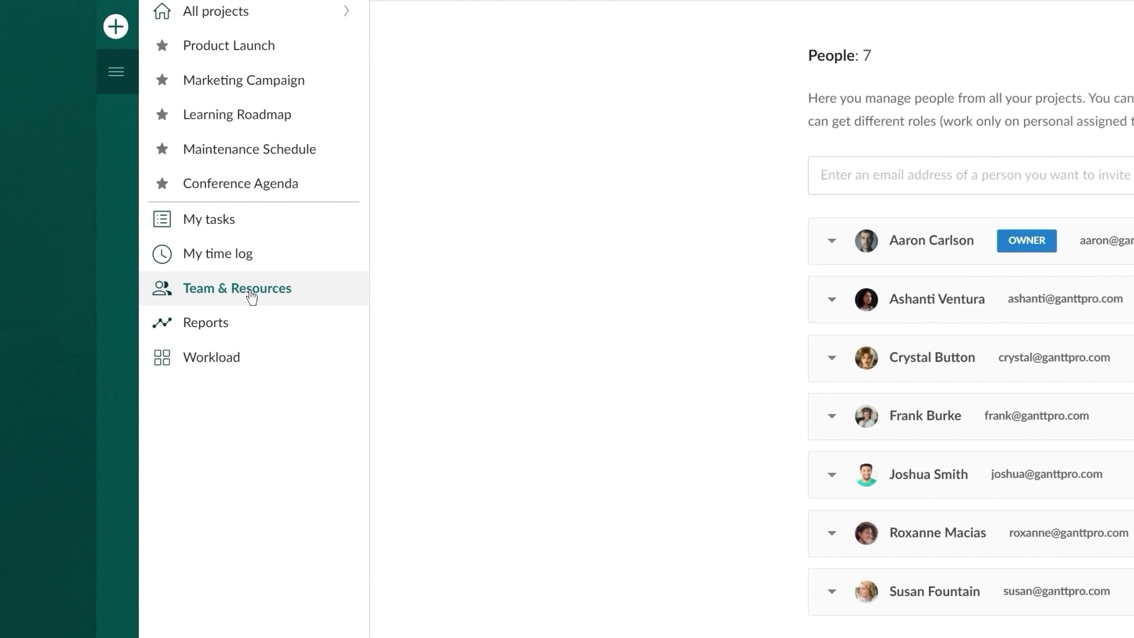
click(280, 142)
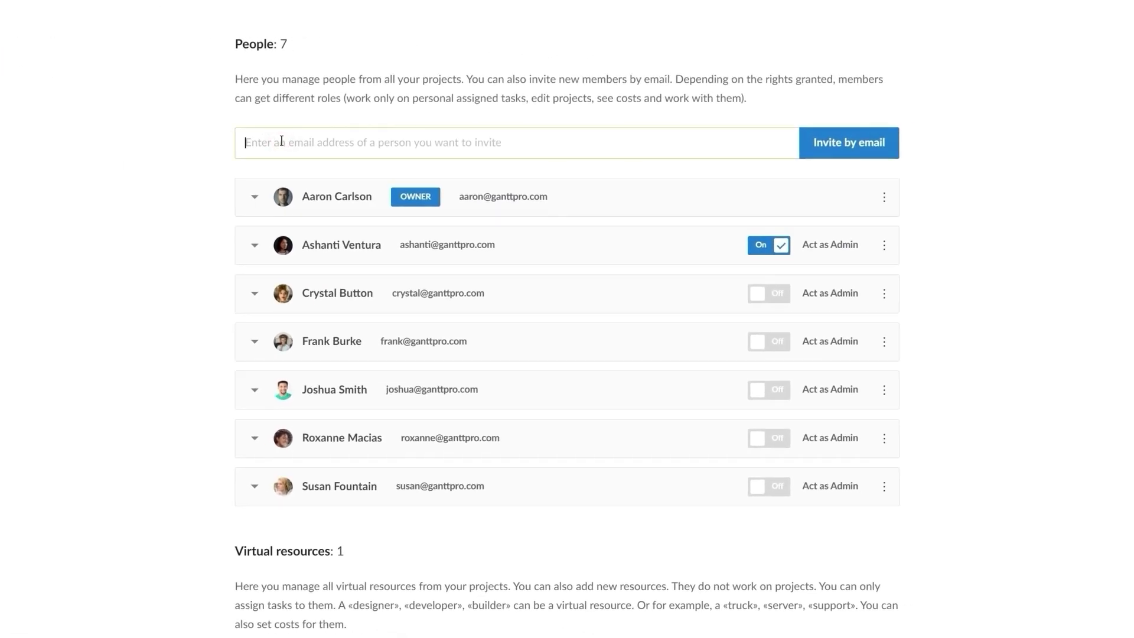
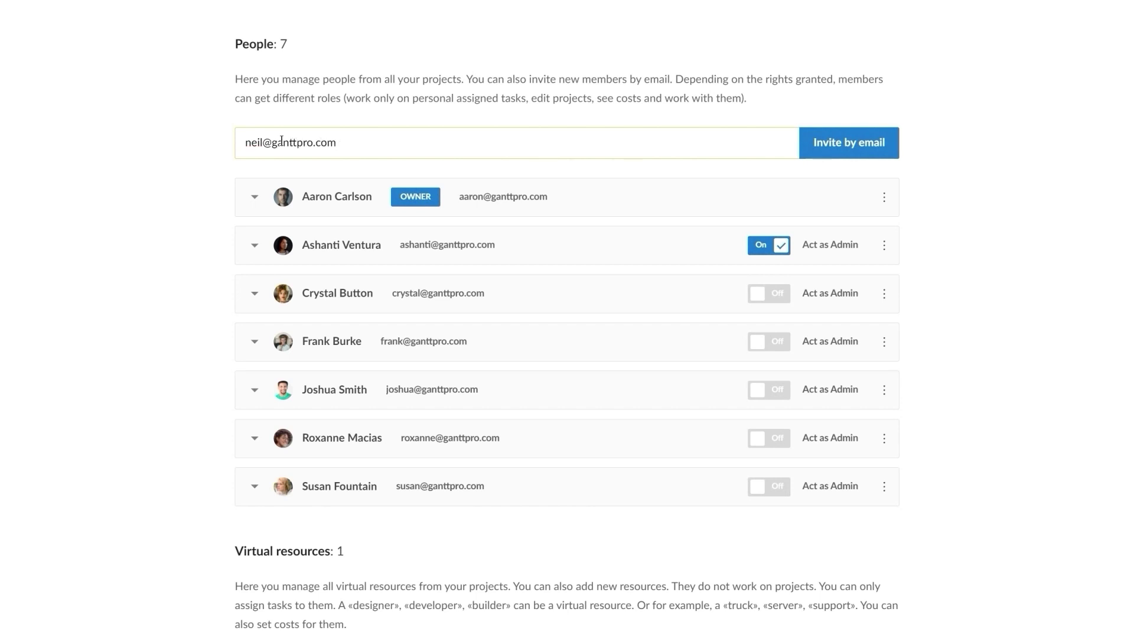
click(875, 151)
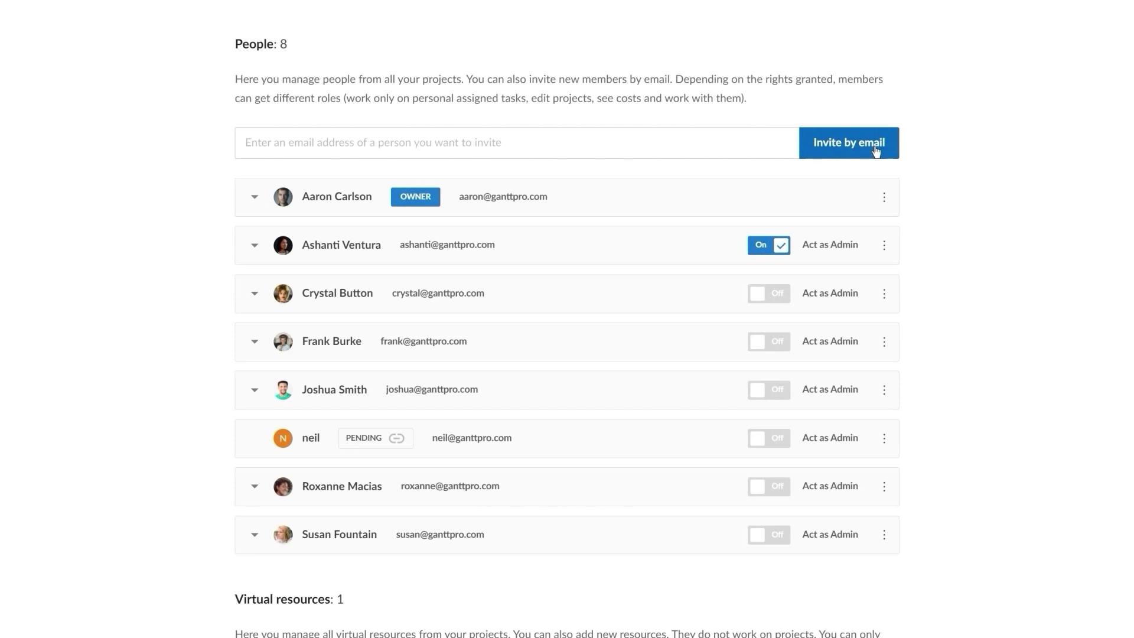
click(765, 342)
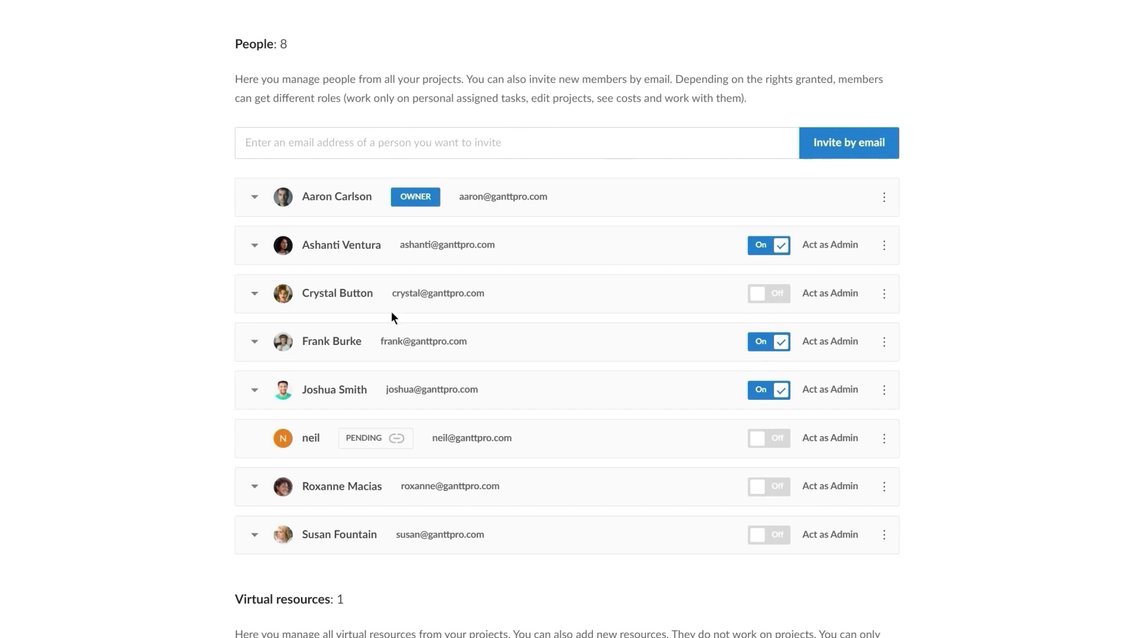
click(252, 293)
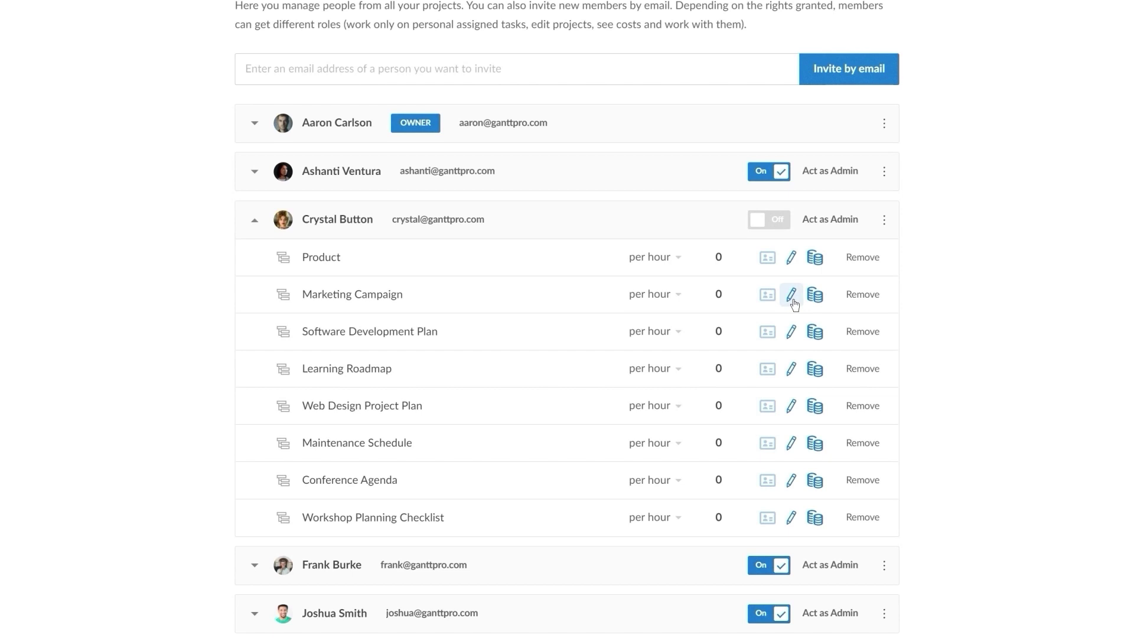
click(792, 294)
click(815, 331)
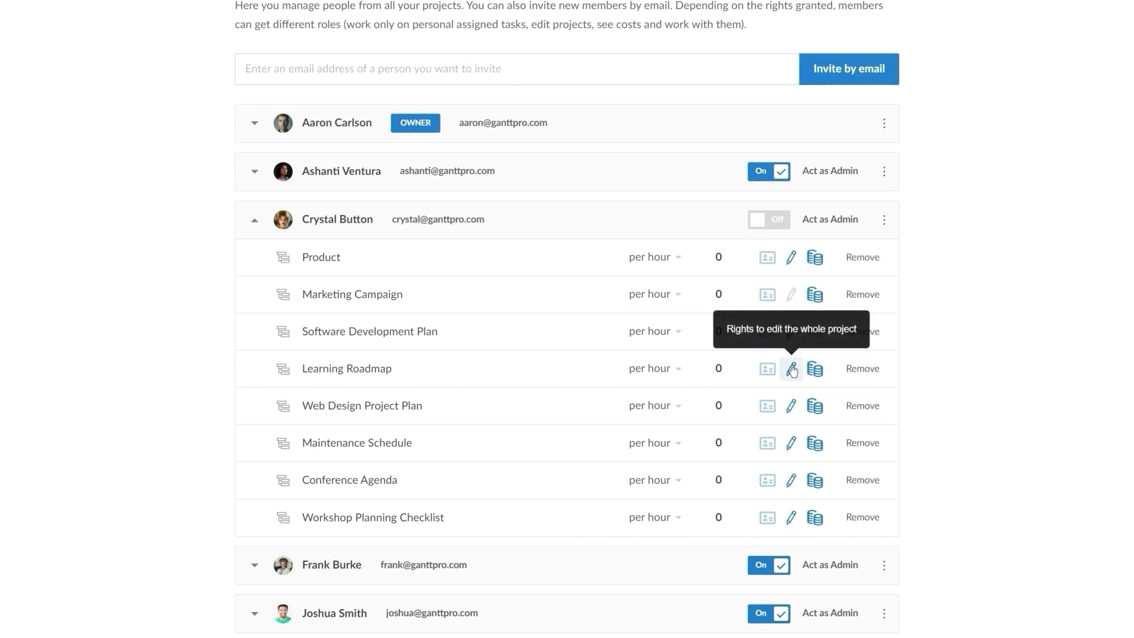
click(792, 369)
click(813, 445)
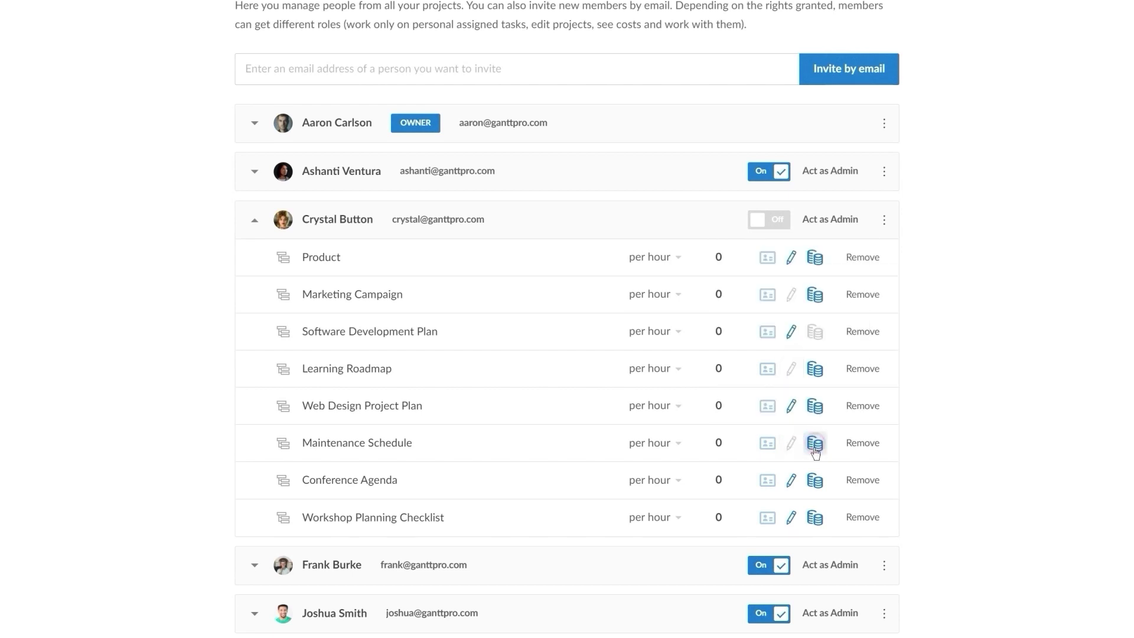
click(814, 481)
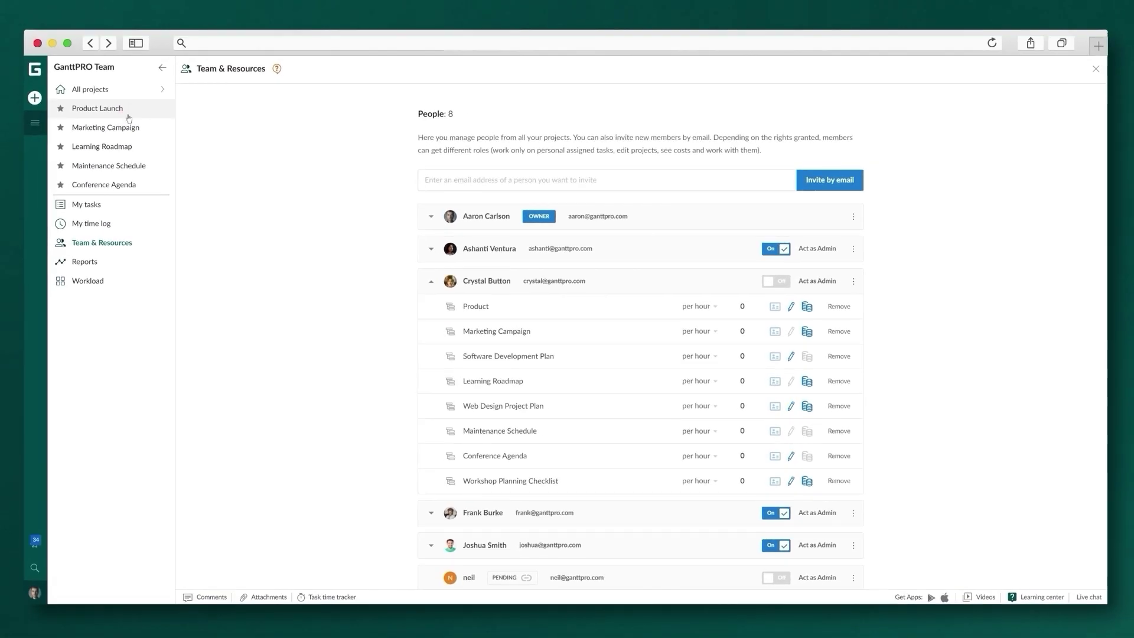
click(129, 114)
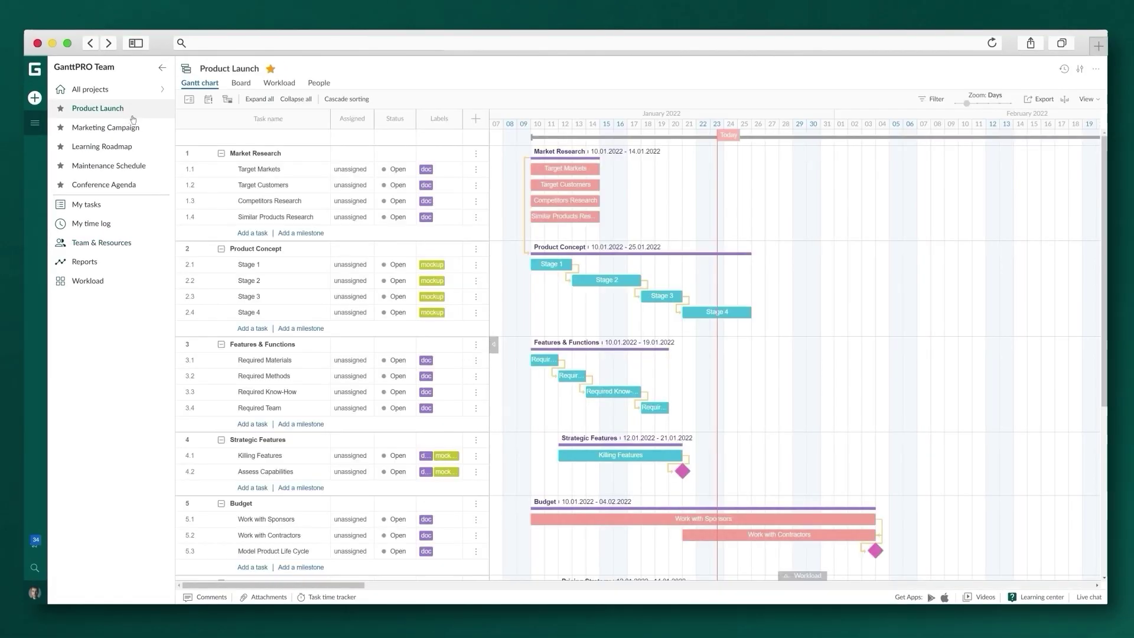
click(325, 86)
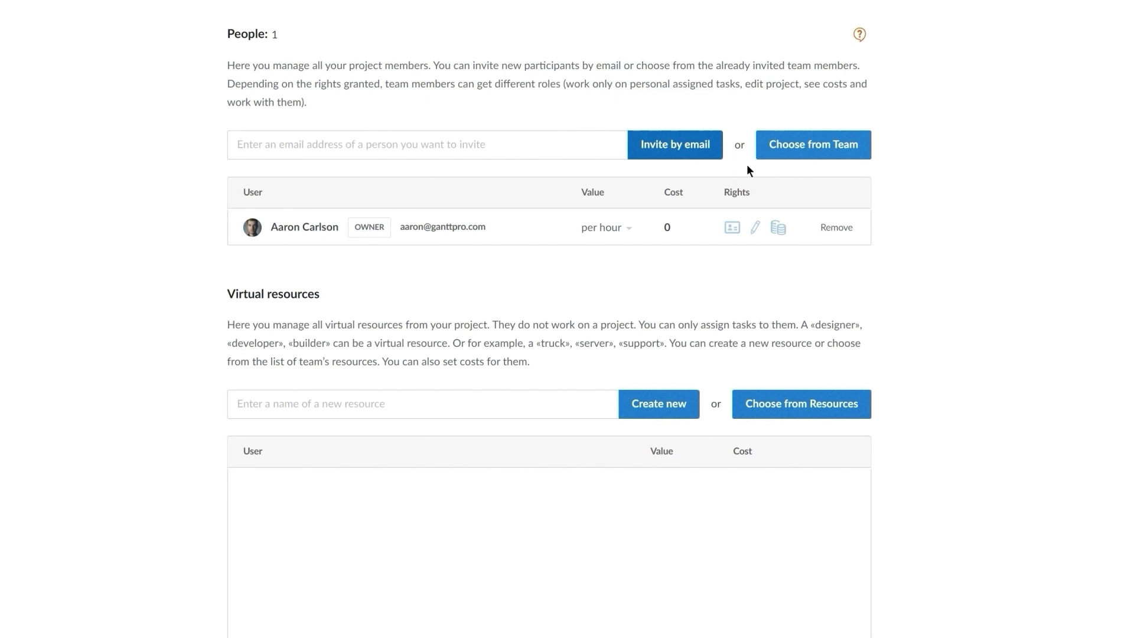
click(817, 148)
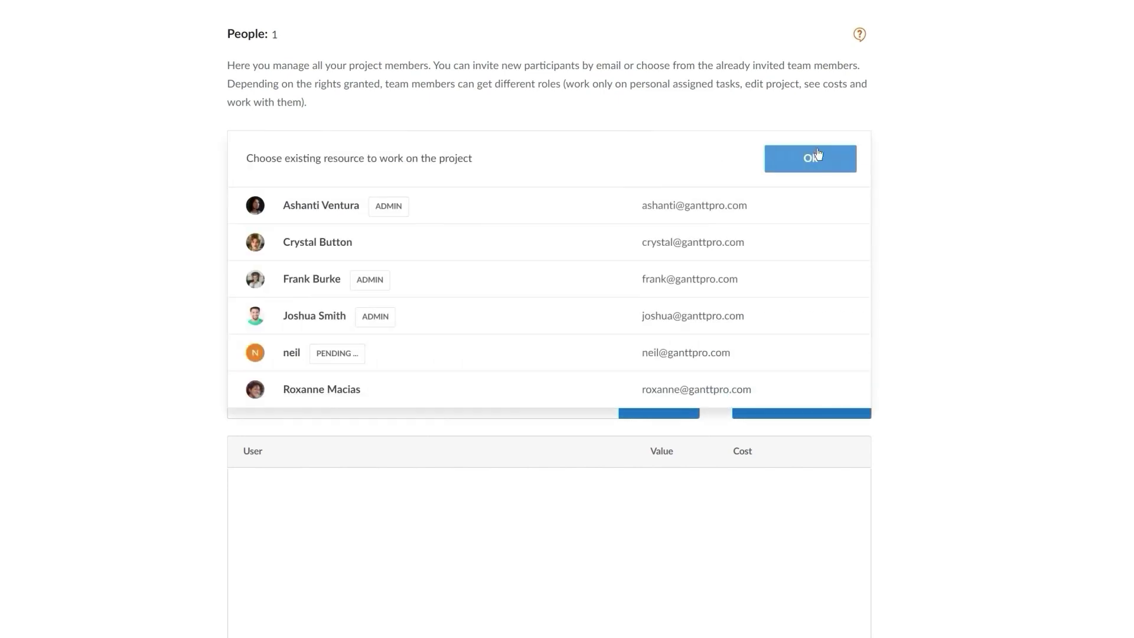
click(439, 214)
click(409, 212)
click(420, 236)
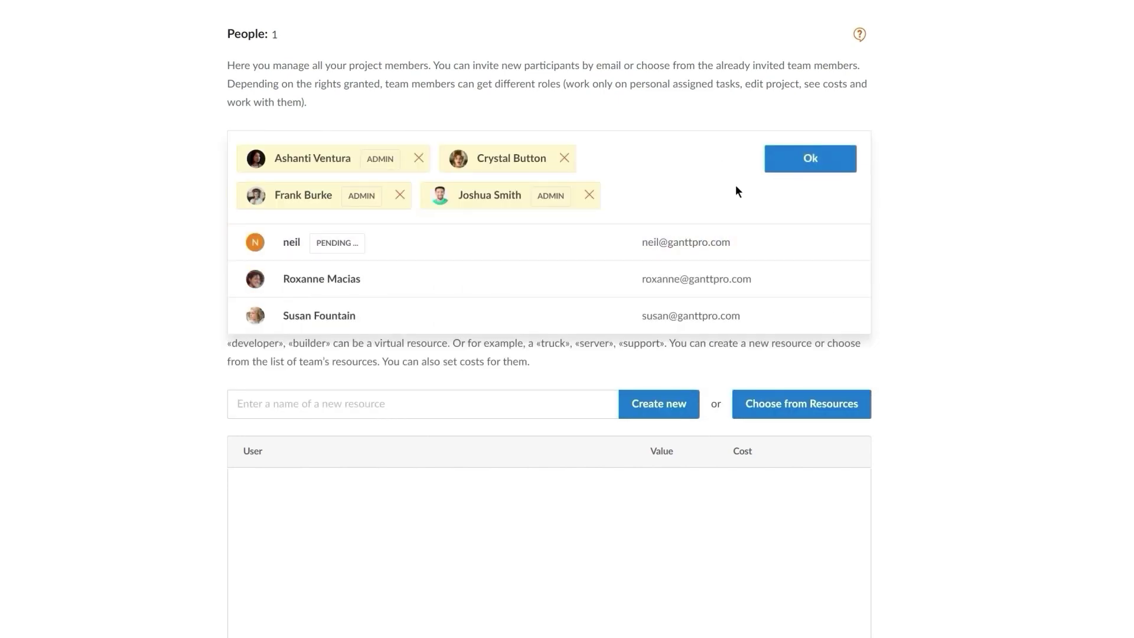
click(813, 160)
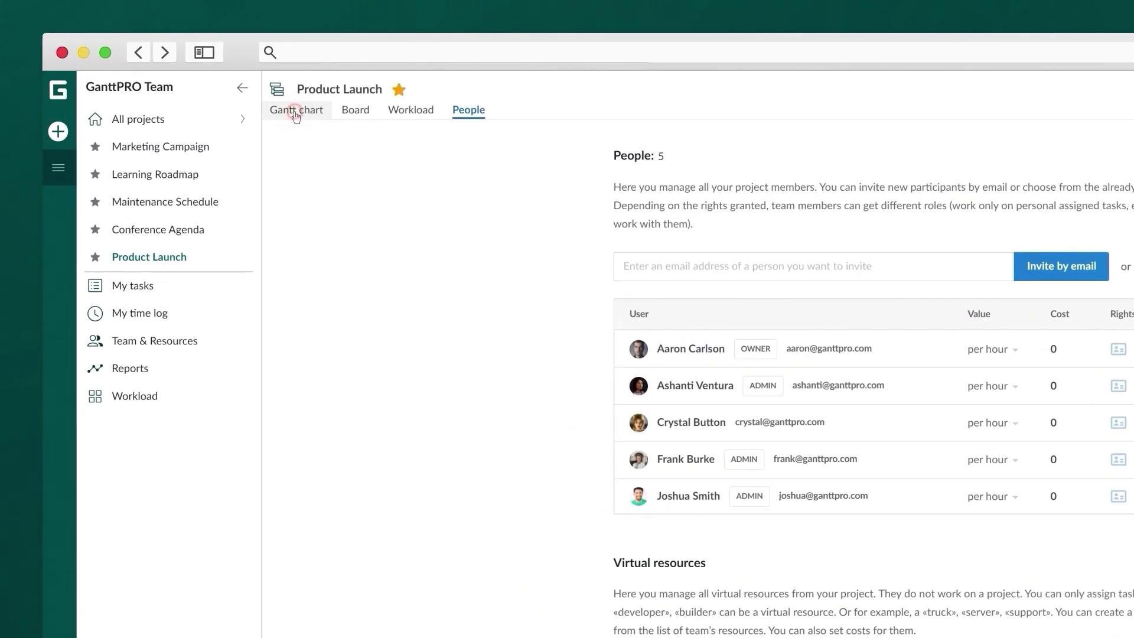
Assign the project owner to Target Markets and a team member to Competitors Research.
click(271, 104)
click(364, 168)
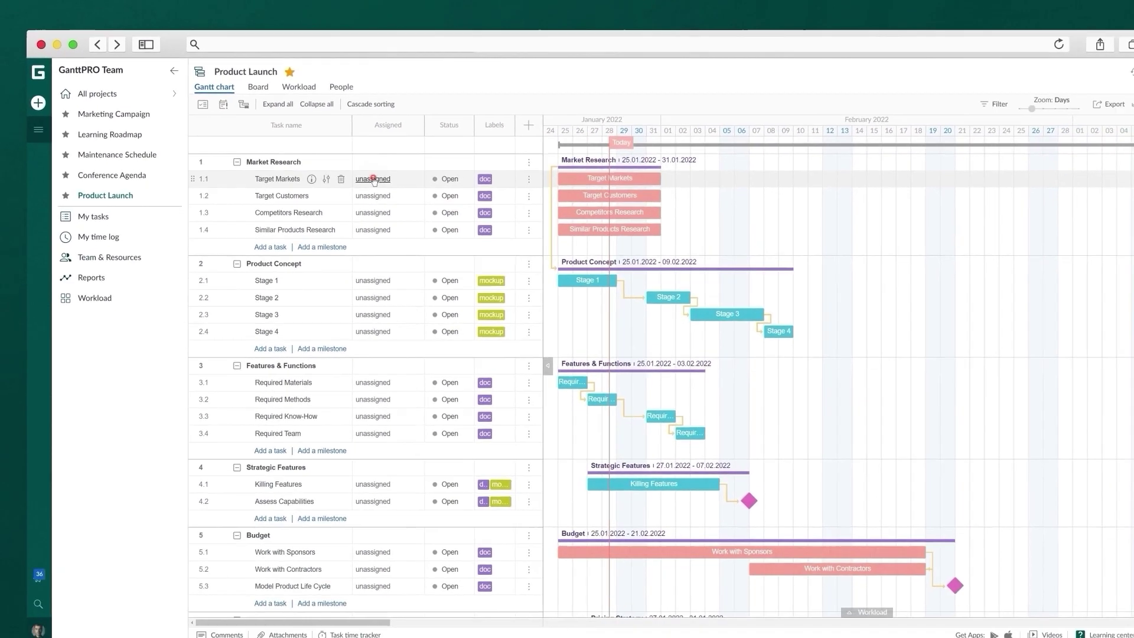
click(359, 210)
click(537, 313)
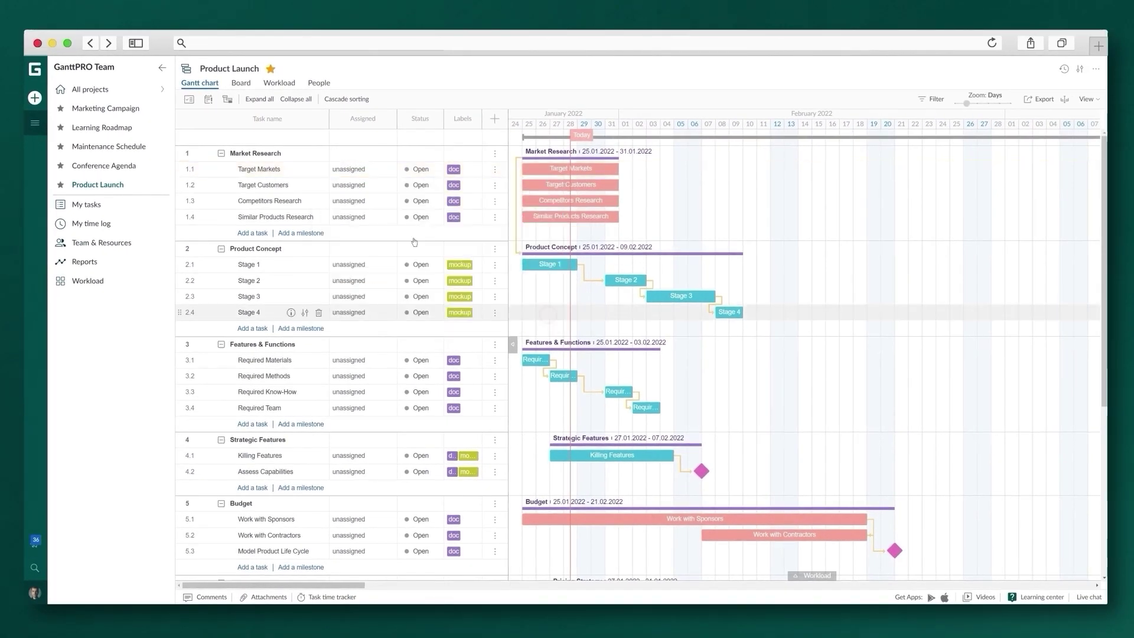
click(363, 201)
click(323, 281)
click(536, 345)
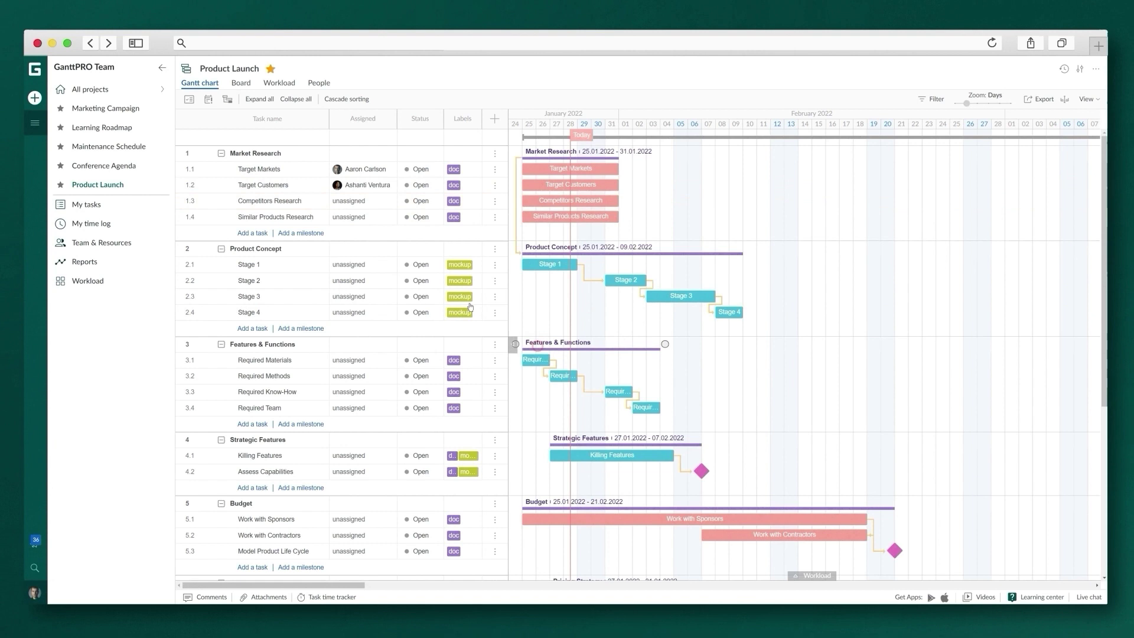
Assign team members to Similar Products Research, Stage 1 and Stage 2.
click(364, 216)
click(323, 316)
click(534, 367)
click(363, 264)
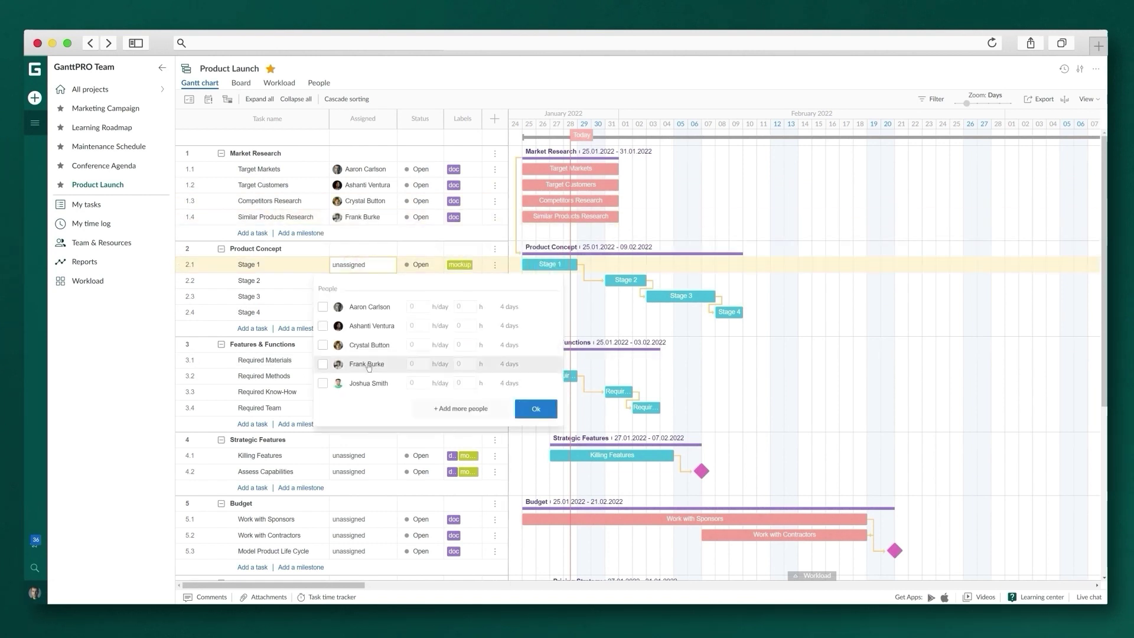
click(362, 383)
click(536, 409)
click(363, 280)
click(354, 322)
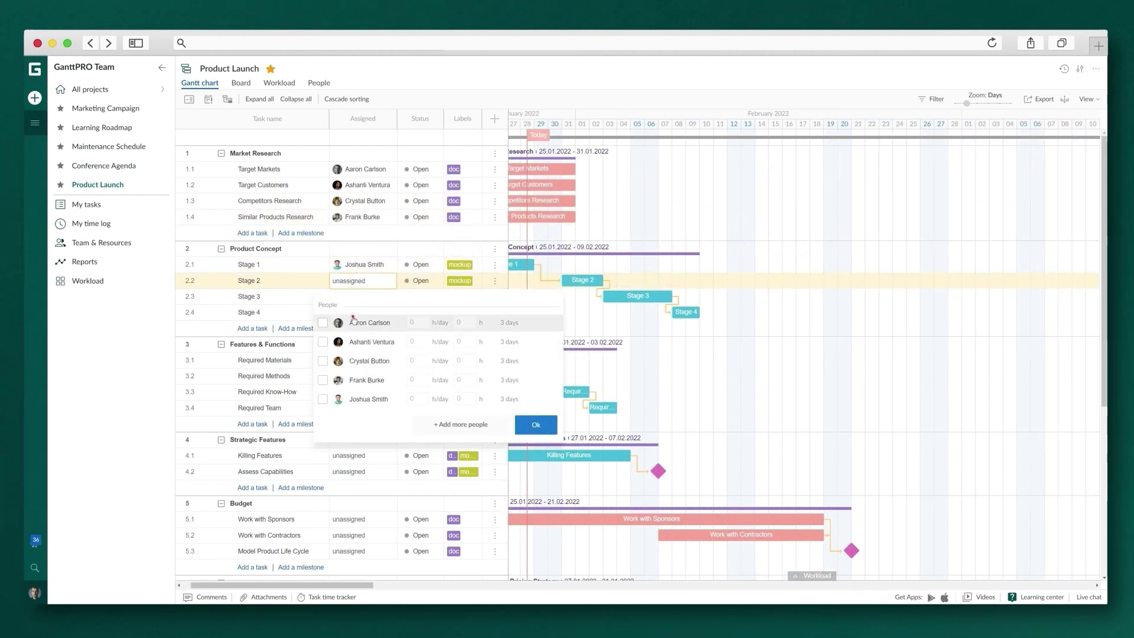
Assign a team member to Stage 3 and two members to Stage 4.
click(537, 425)
click(363, 296)
click(322, 357)
click(537, 441)
click(364, 312)
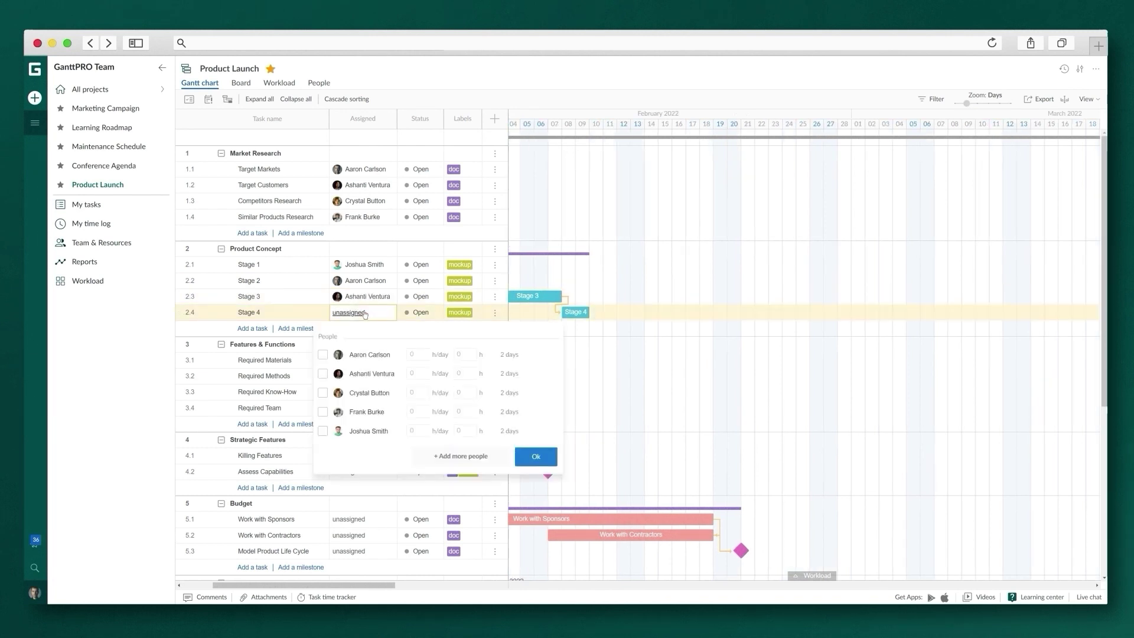
click(322, 393)
click(536, 458)
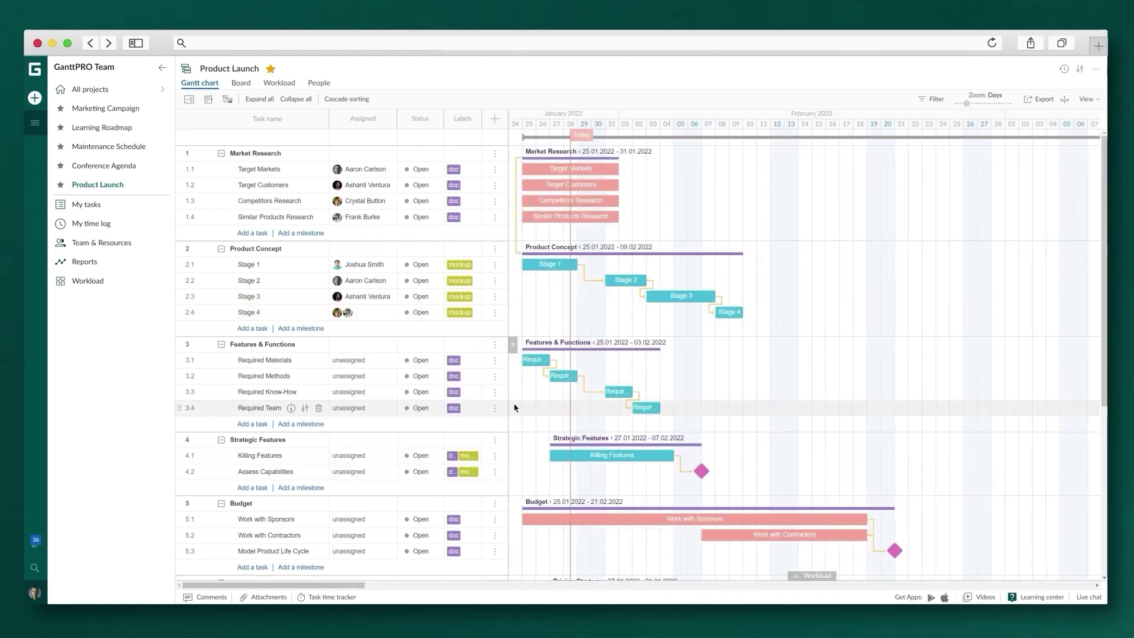
click(817, 577)
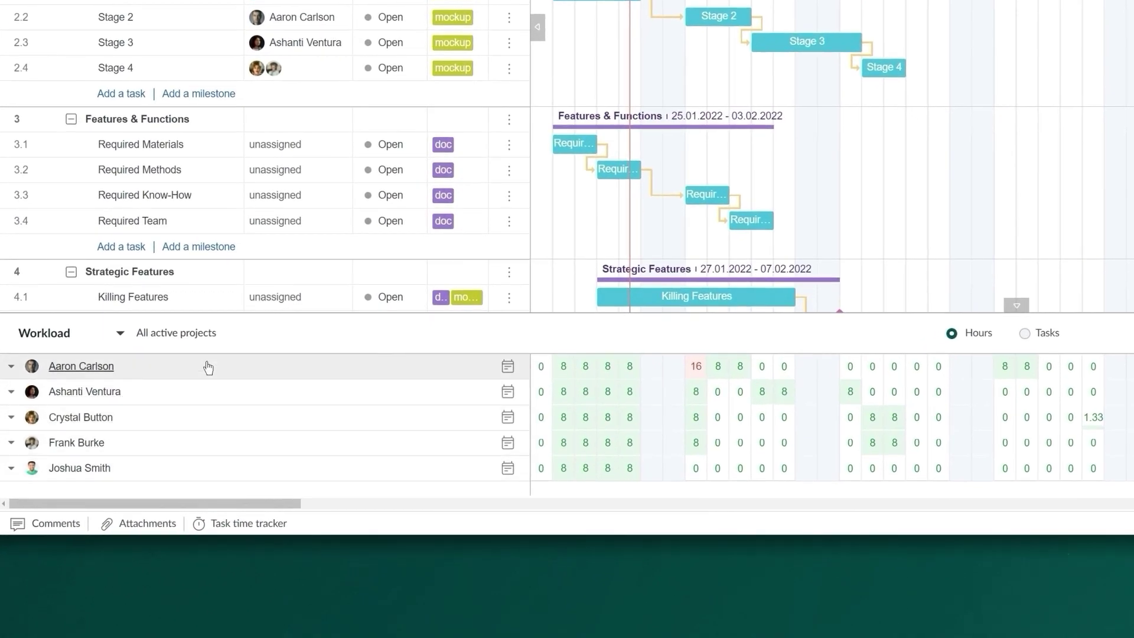
click(200, 368)
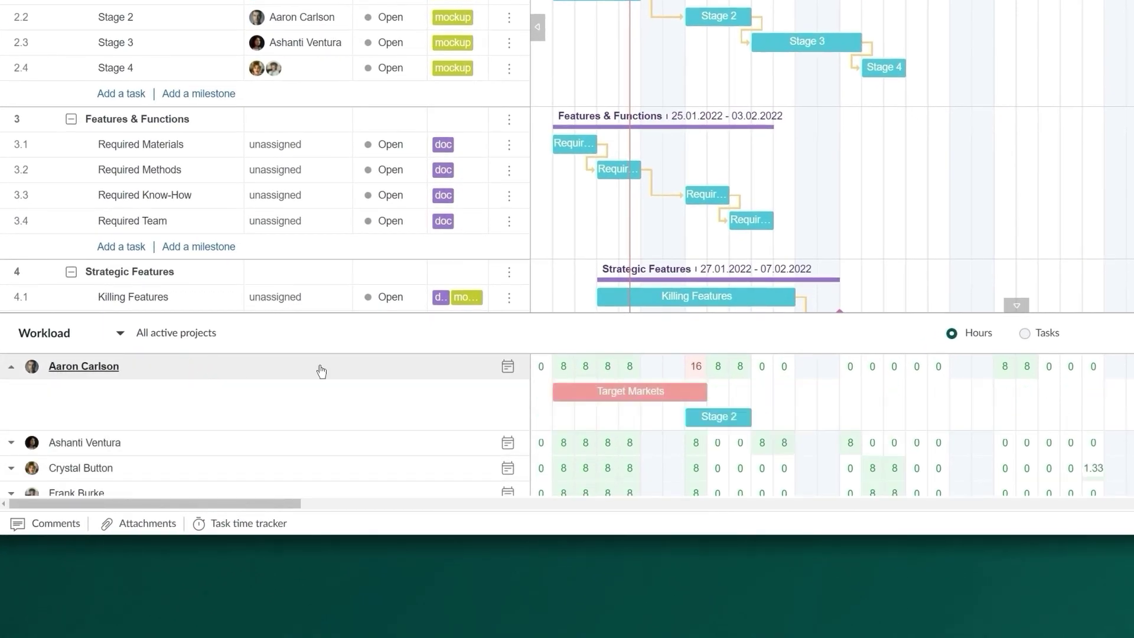
click(666, 400)
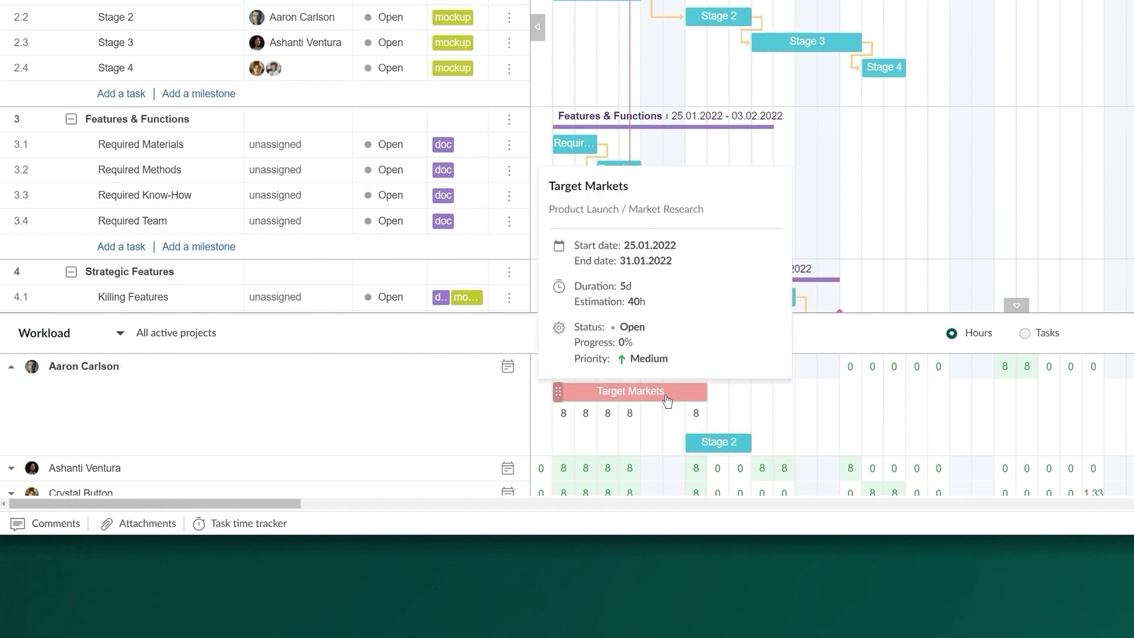
click(698, 414)
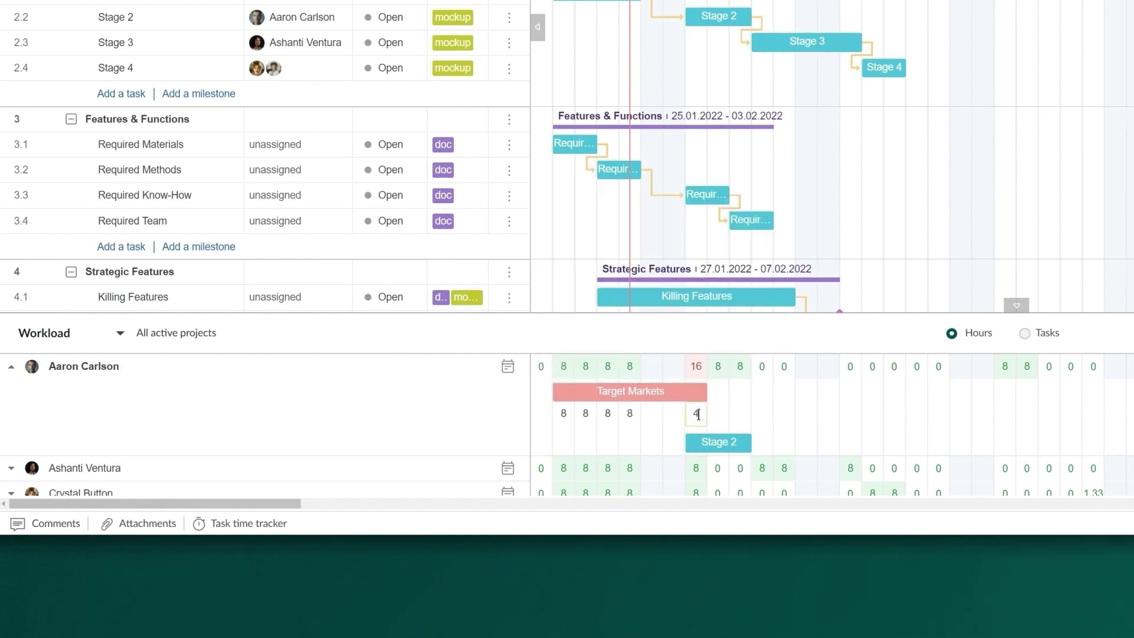
key(Return)
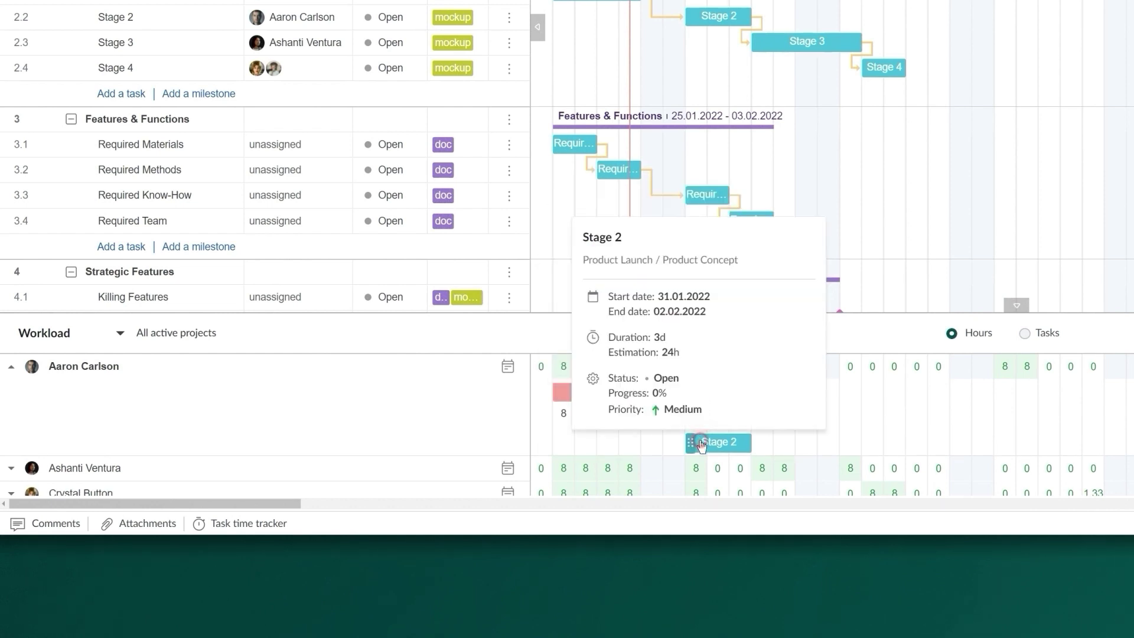
click(700, 442)
click(699, 441)
text(4)
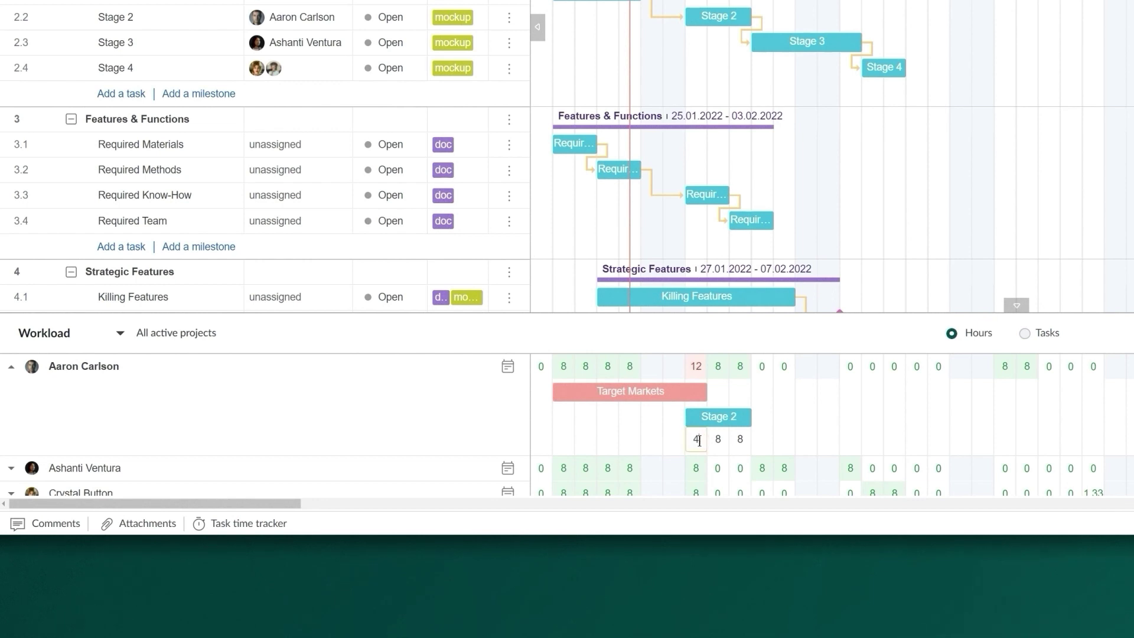
key(Return)
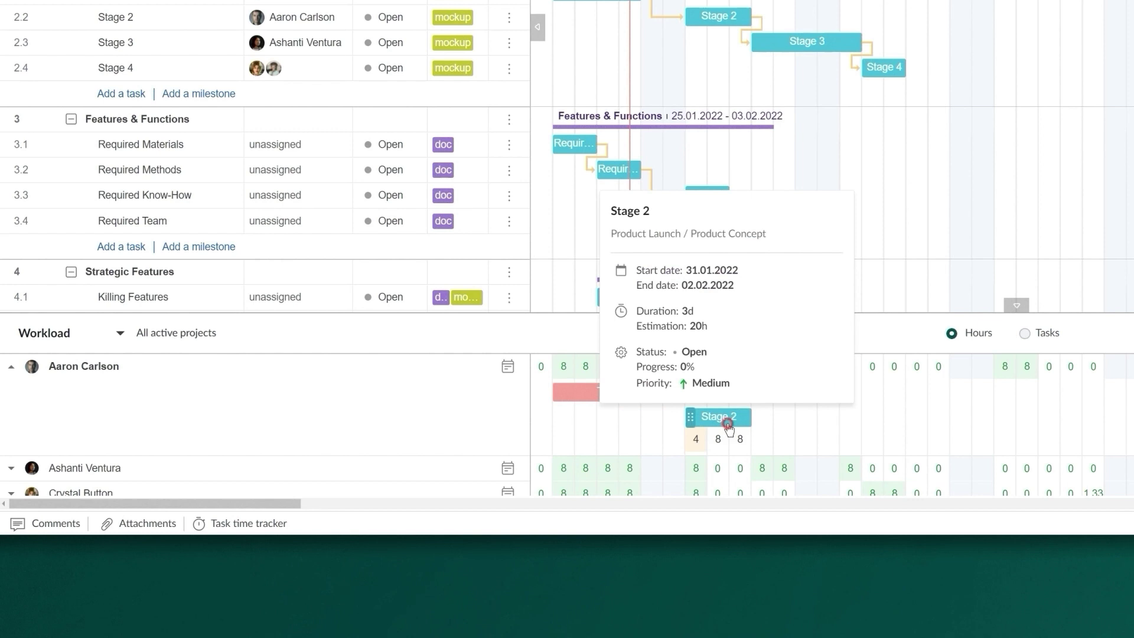
mouse_move(718, 417)
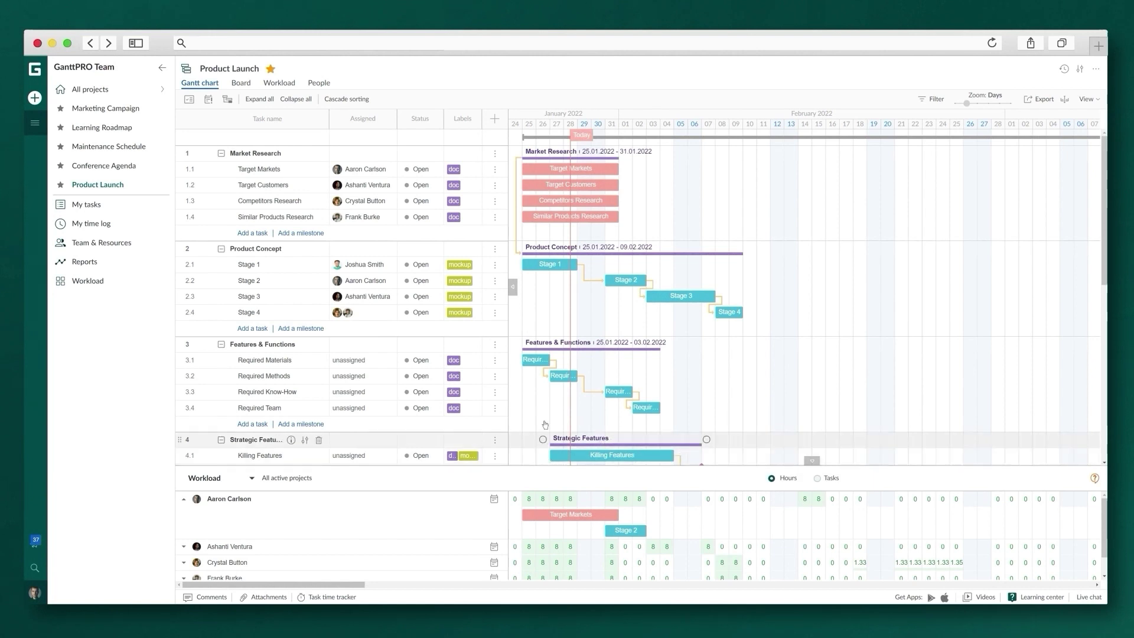
Open the team-wide Workload page to review every resource's hours.
click(80, 285)
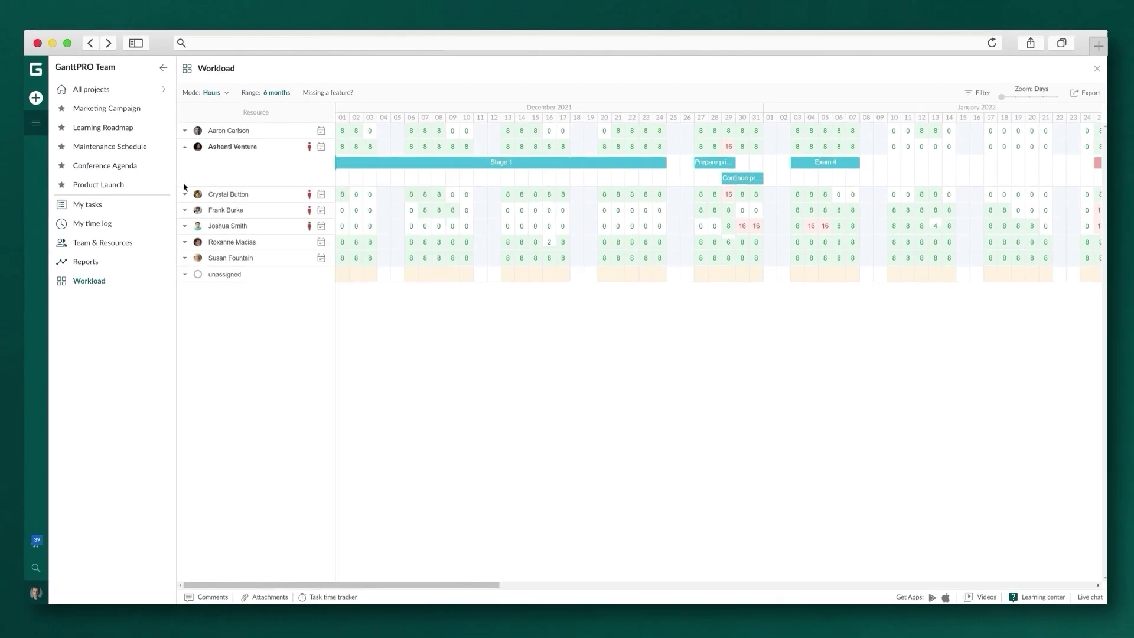
Return to the Product Launch Gantt chart and briefly check the project settings.
click(97, 184)
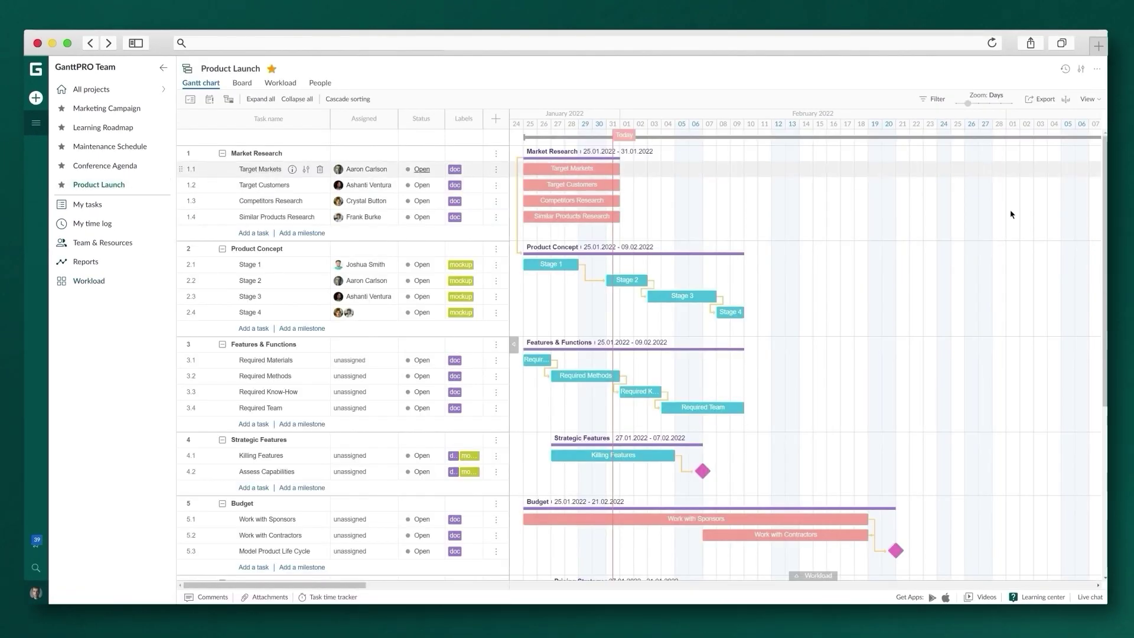
click(1084, 71)
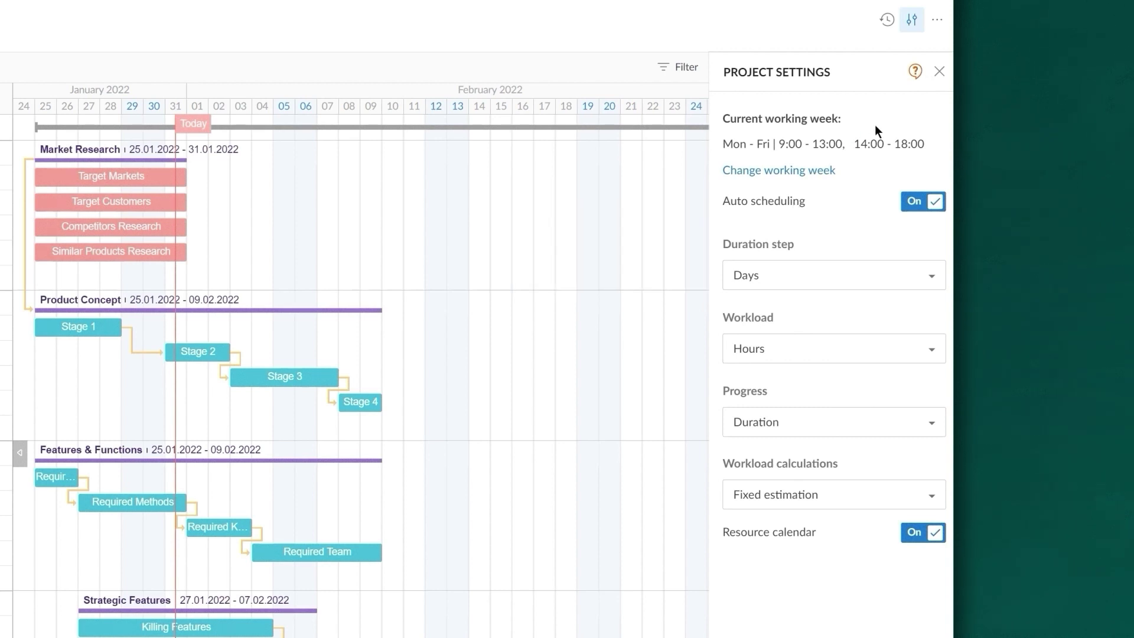
click(940, 72)
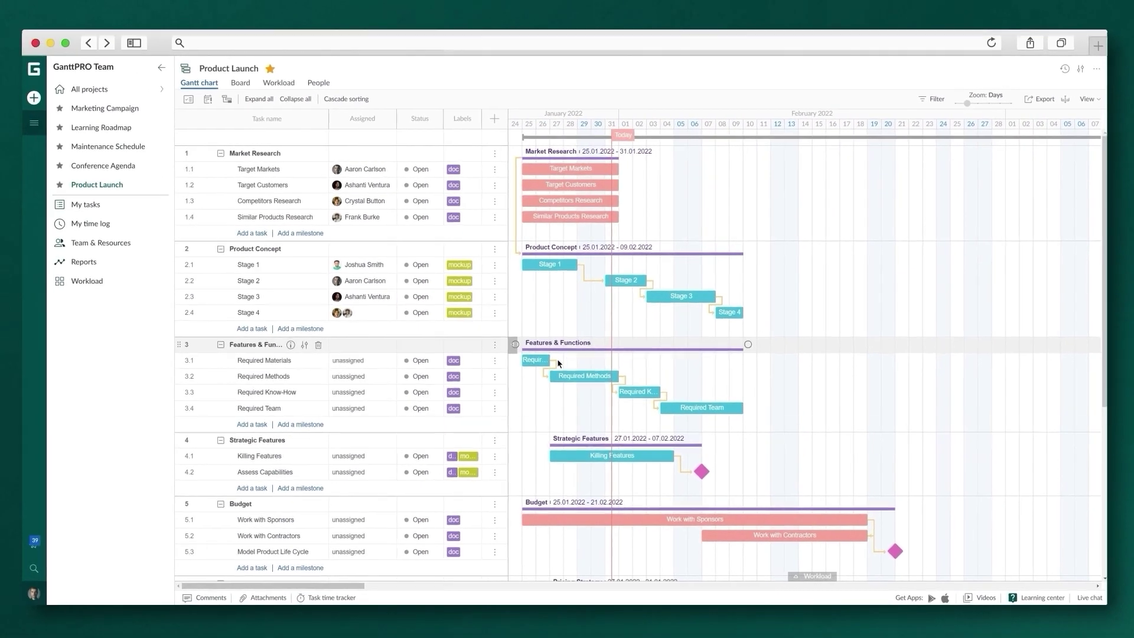
Lengthen Required Materials, Methods and Know-How so Features & Functions ends 16.02.2022.
drag(548, 360, 578, 360)
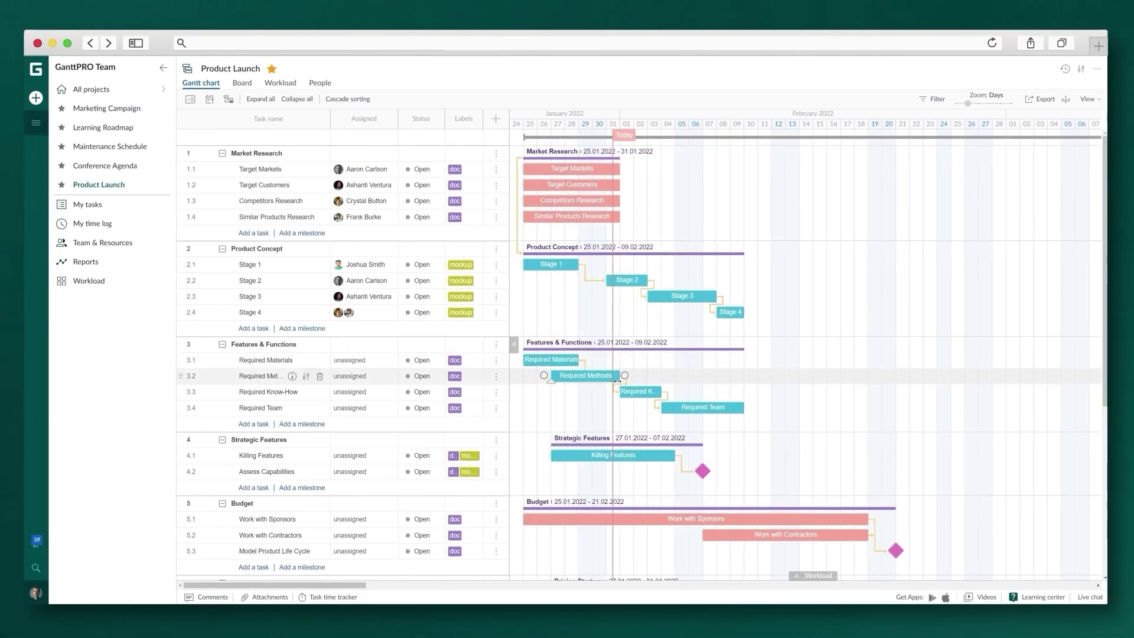
drag(646, 377, 662, 376)
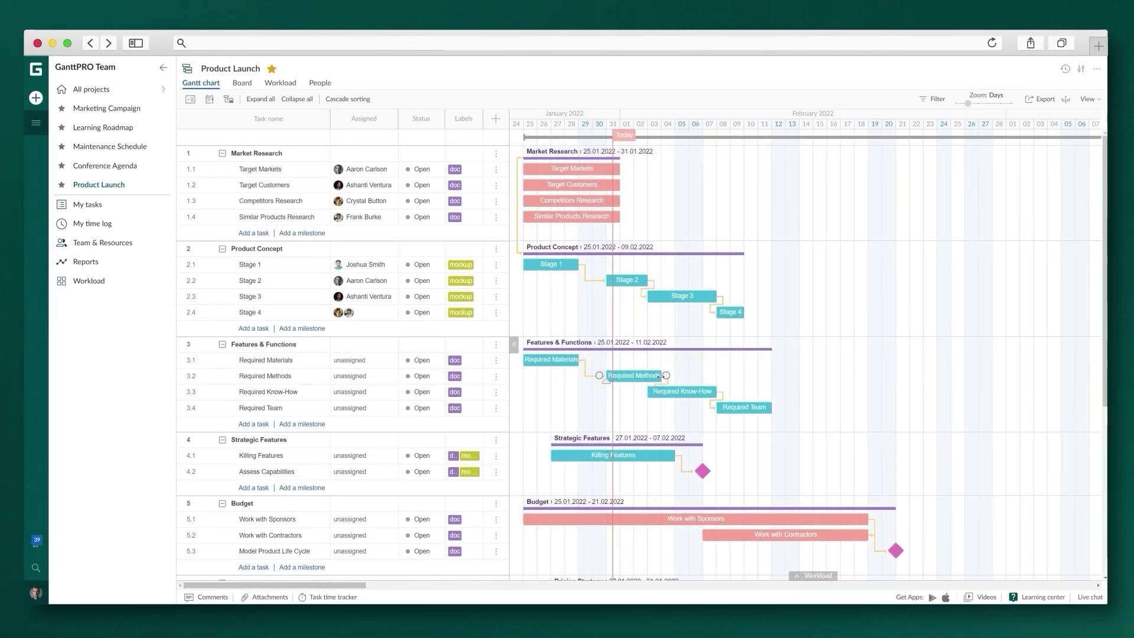
drag(734, 391, 757, 391)
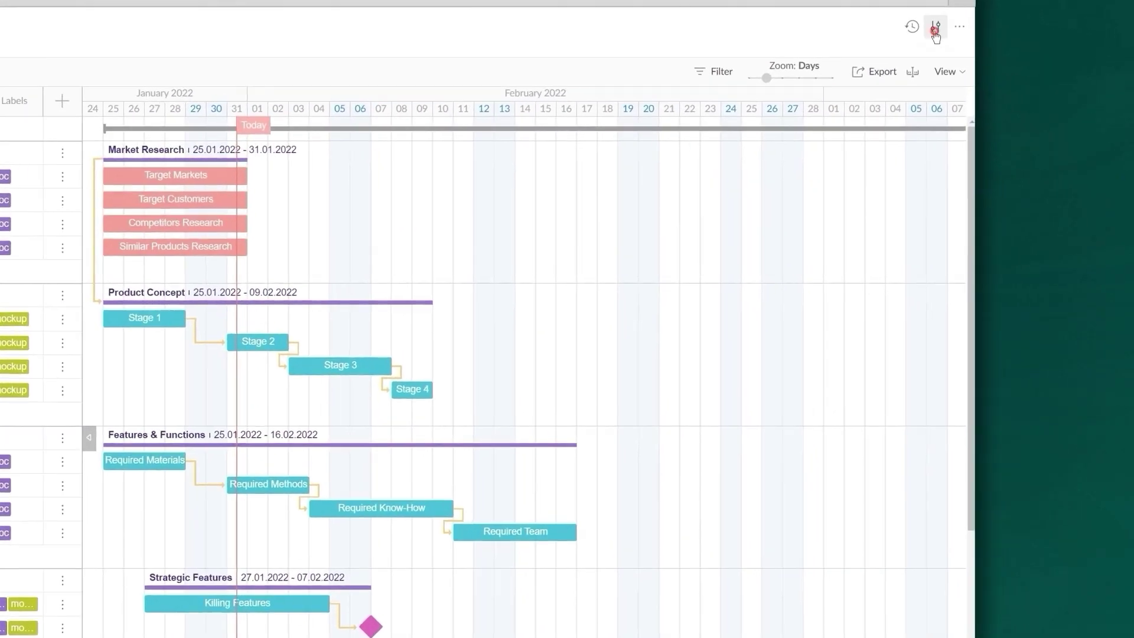
click(935, 31)
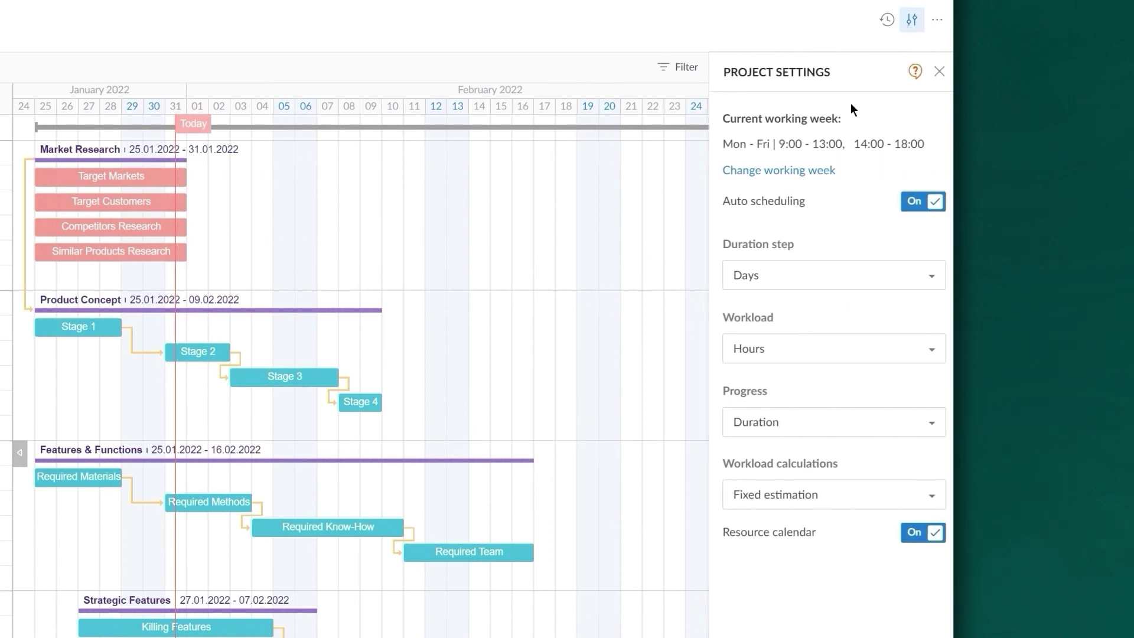
Add a titled day-off exception on 24 February 2022 in the working-week calendar view.
click(785, 170)
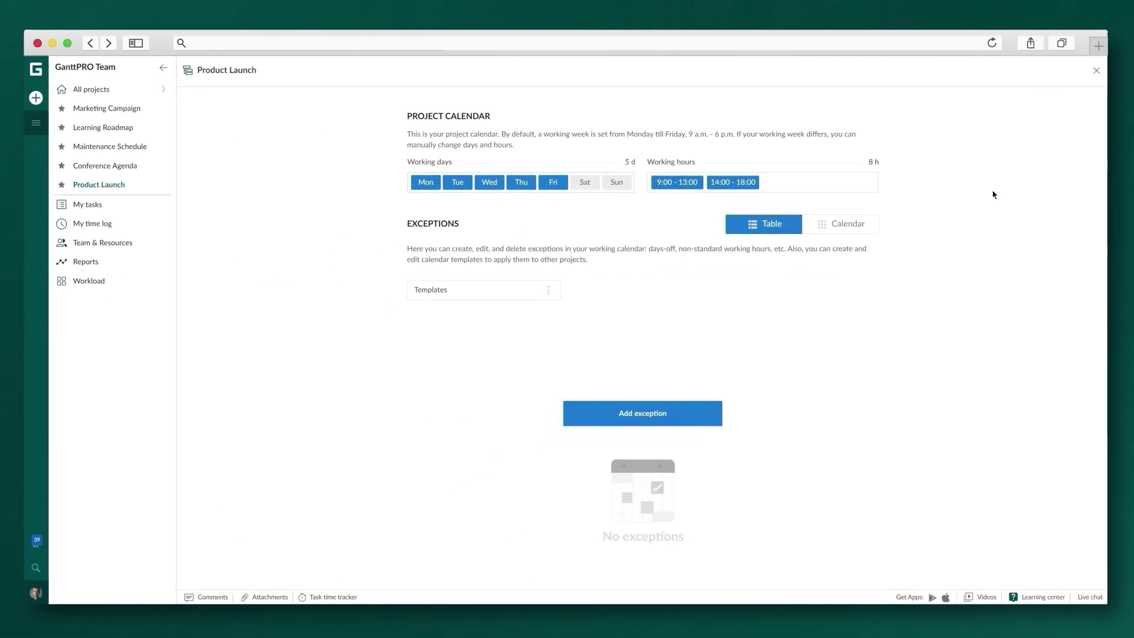
click(859, 224)
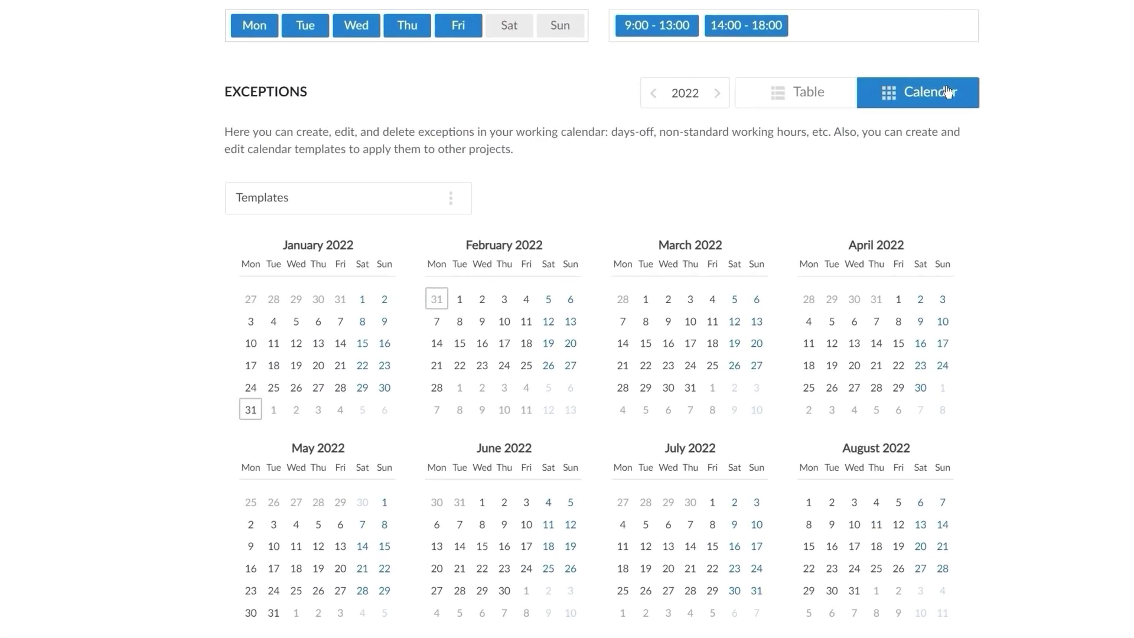
click(483, 366)
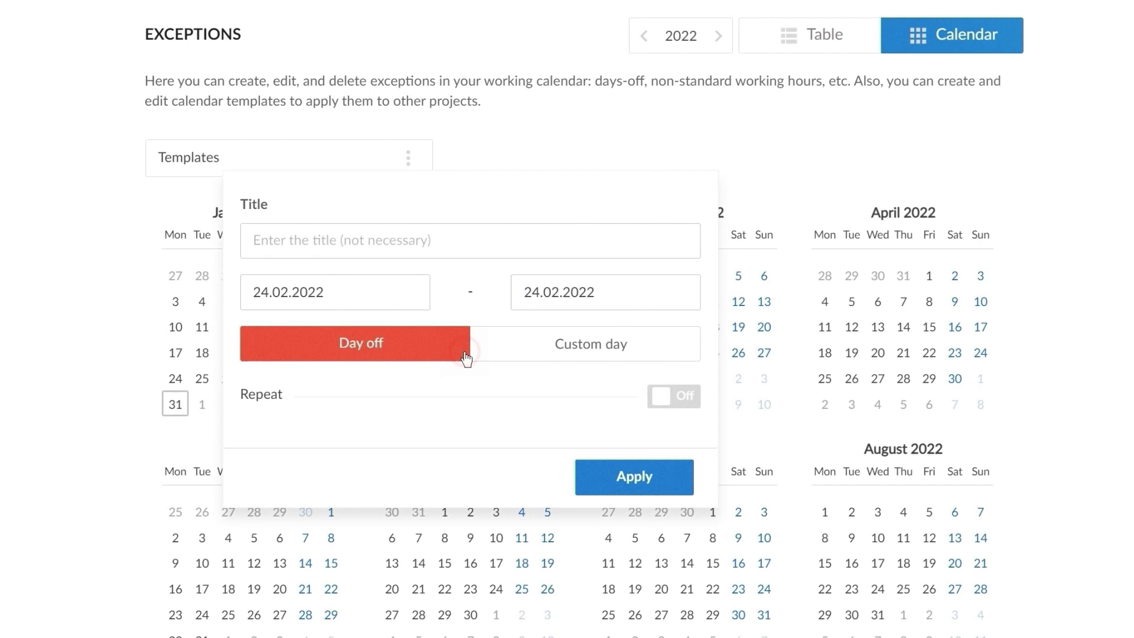
click(406, 242)
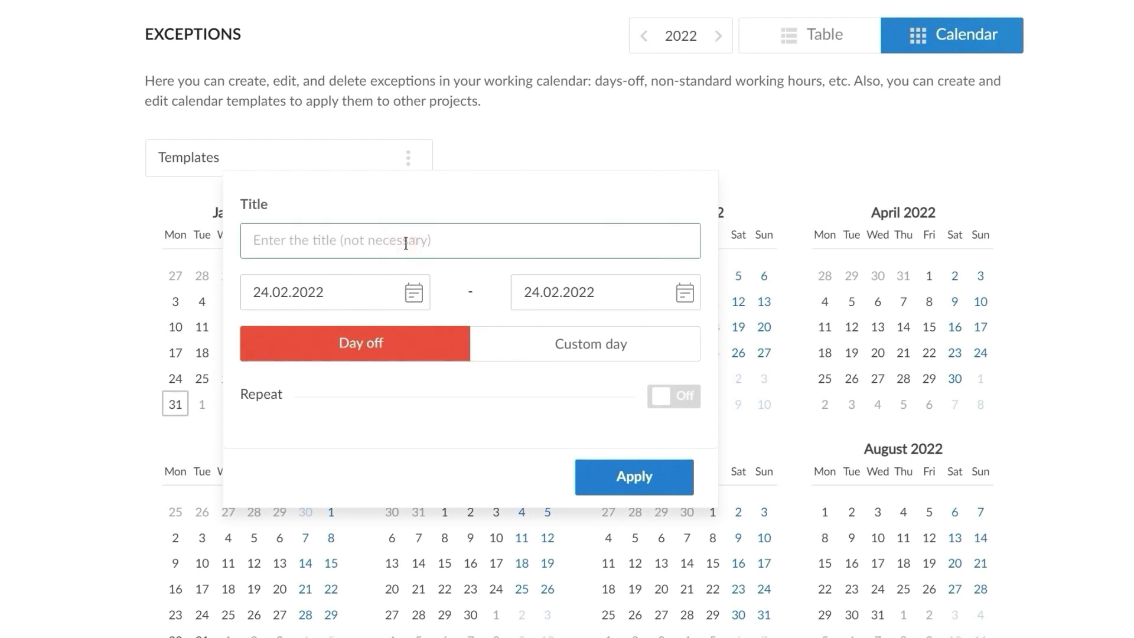
text(Day off)
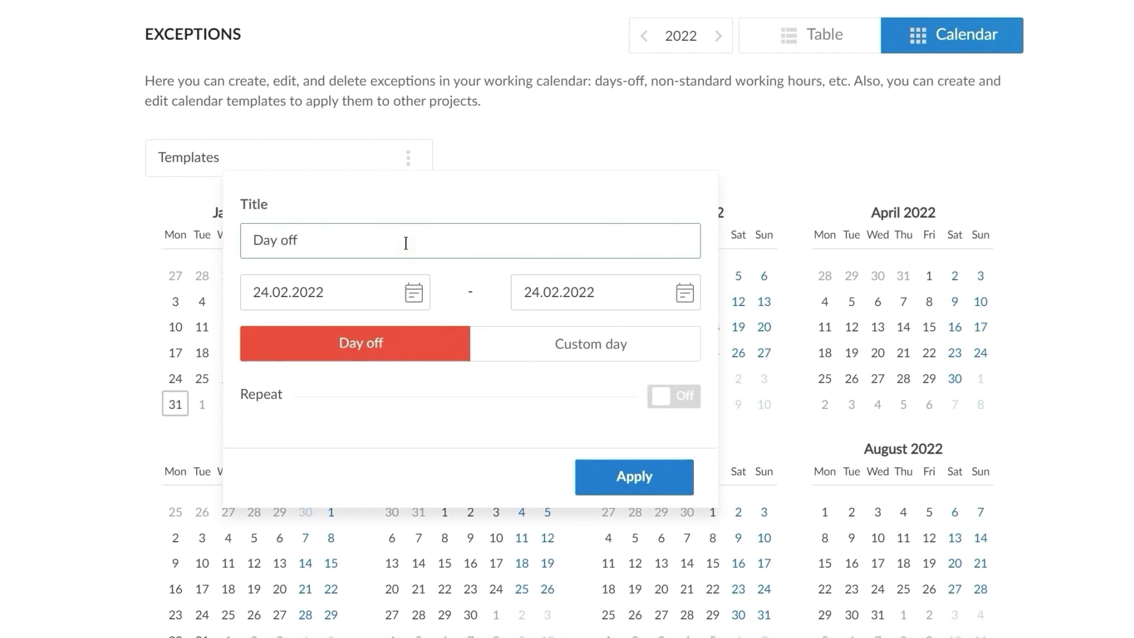
click(648, 475)
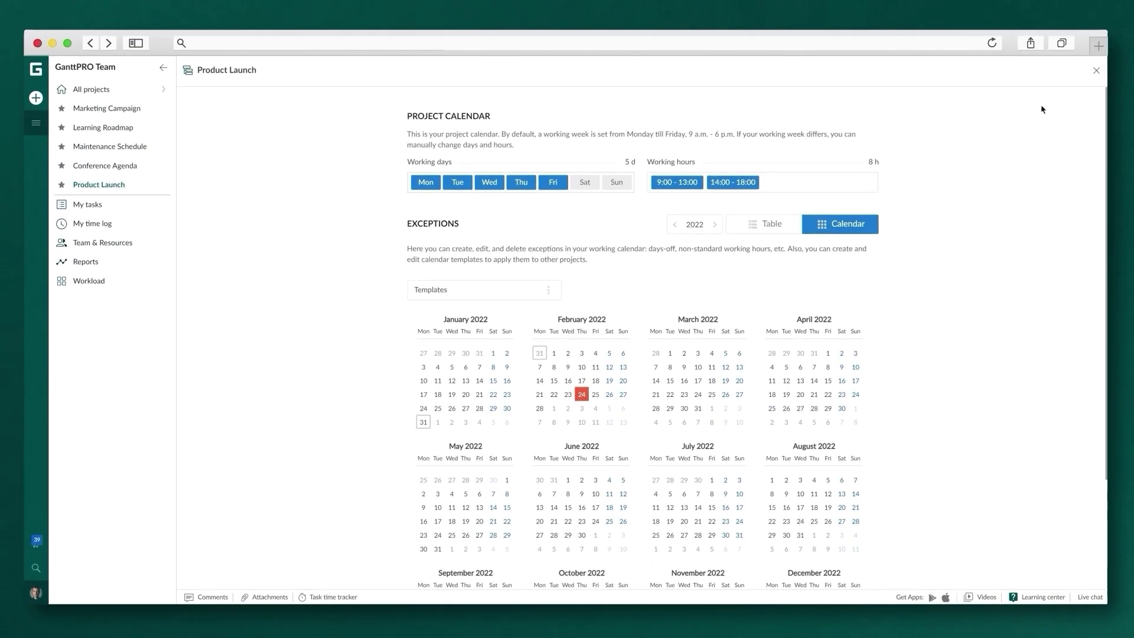
Leave the calendar, keep fixed-estimation workload calculation, and close the project settings.
click(1097, 71)
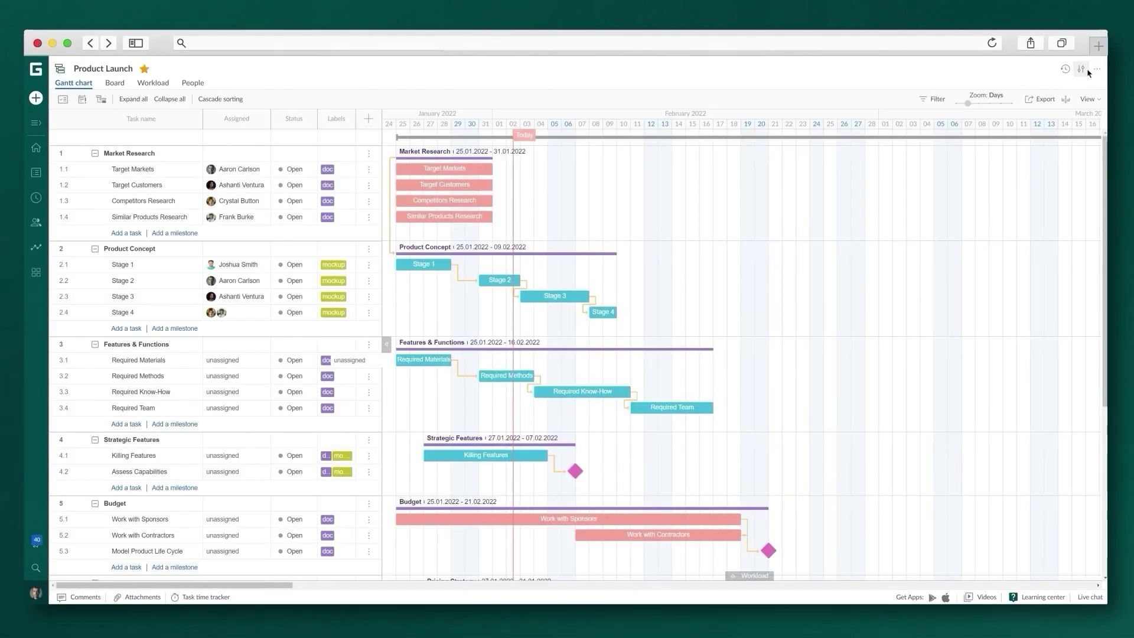
click(1083, 71)
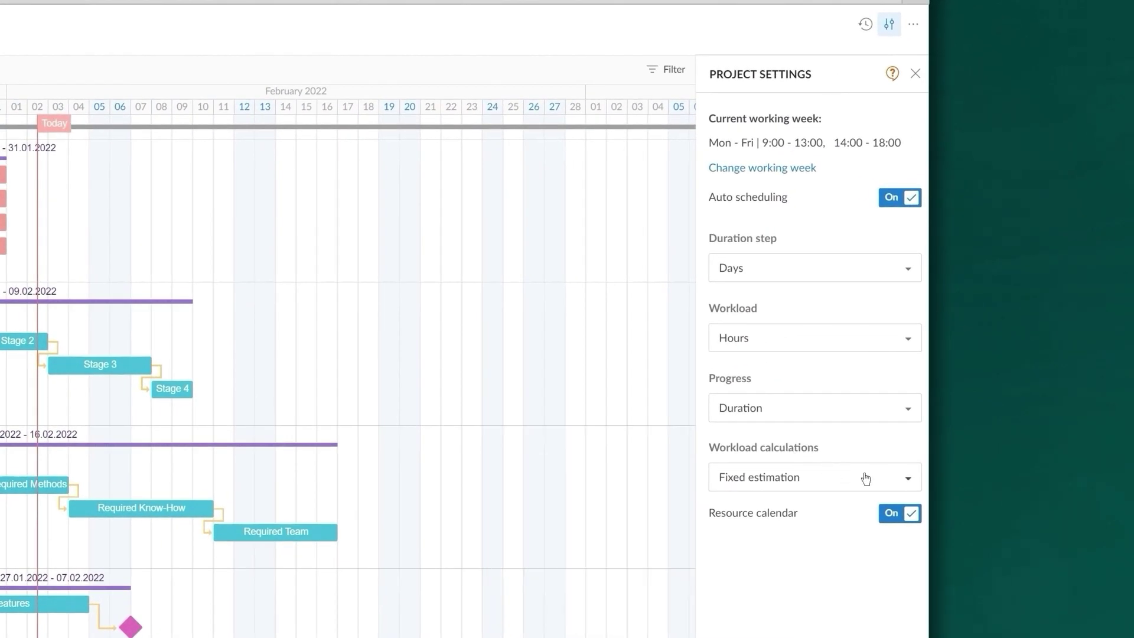
click(873, 478)
click(873, 478)
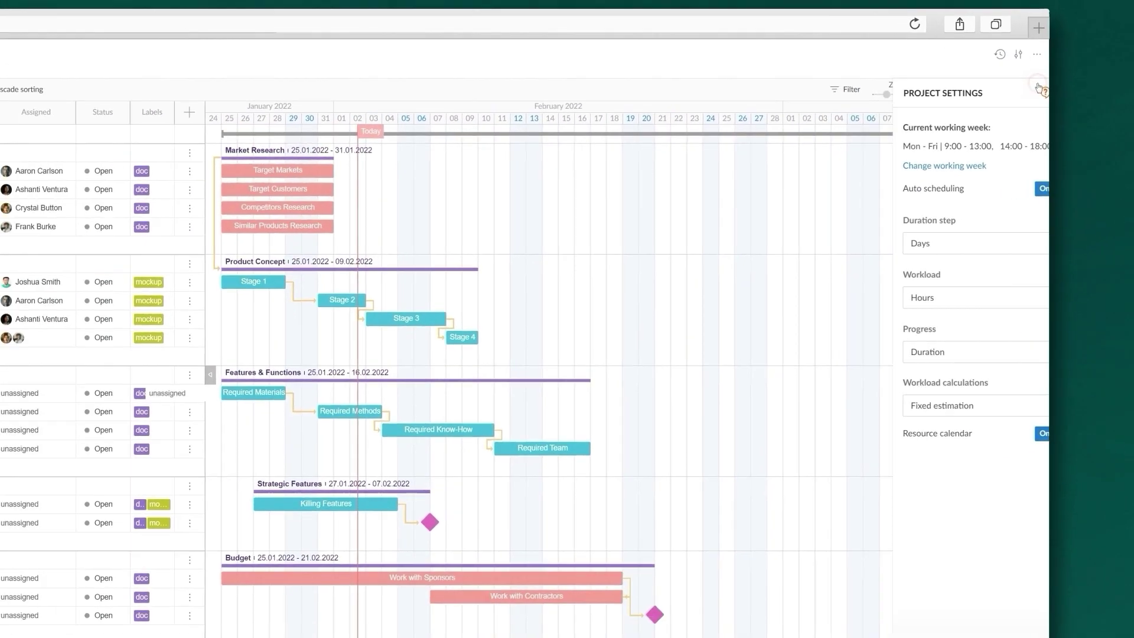
click(1041, 89)
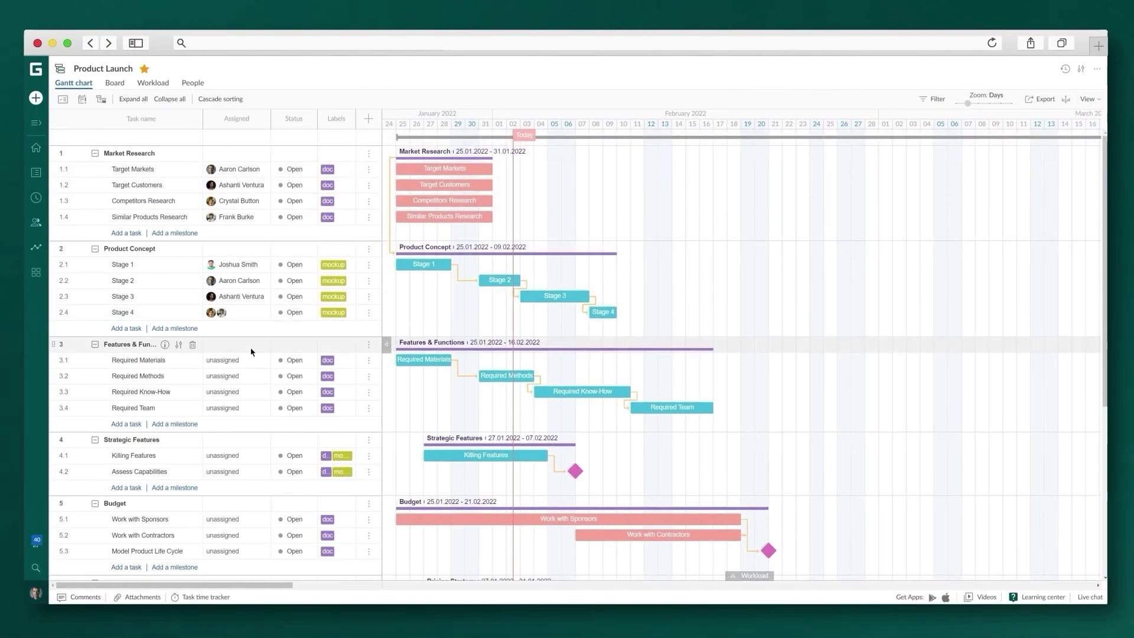
Assign two team members to Required Materials, moving Features & Functions' end to 14.02.2022.
click(224, 360)
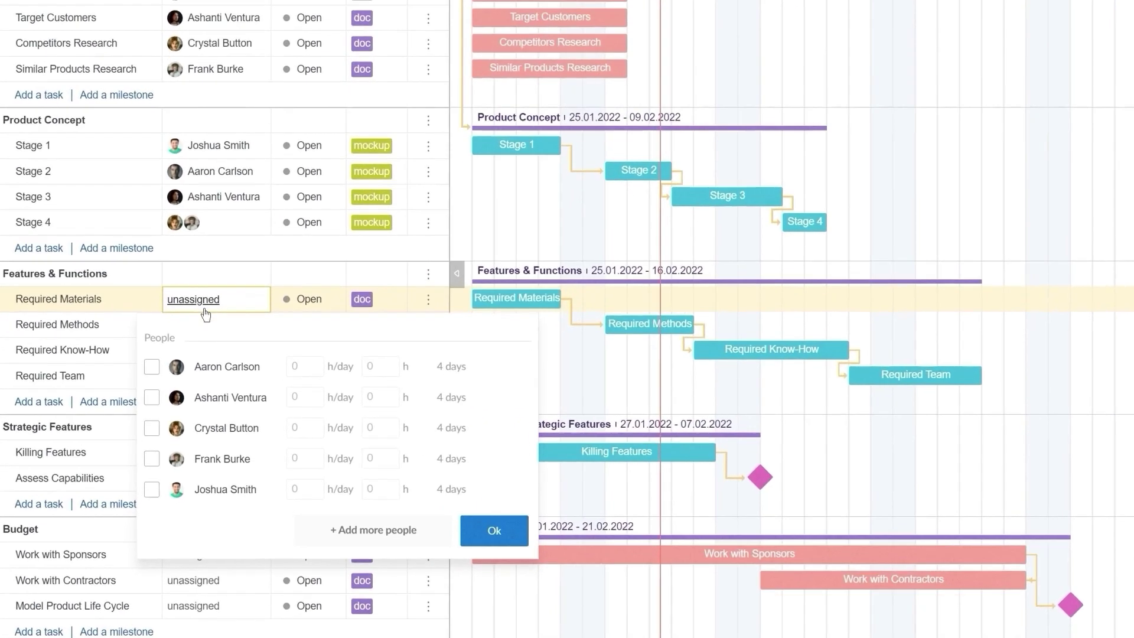
click(152, 458)
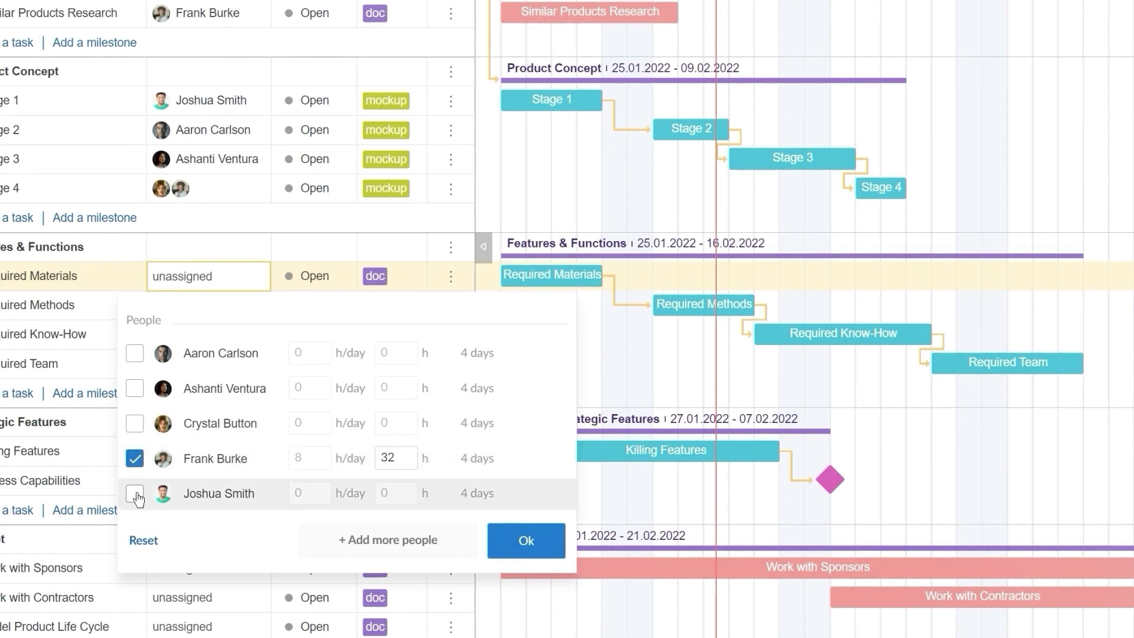
click(135, 494)
click(524, 540)
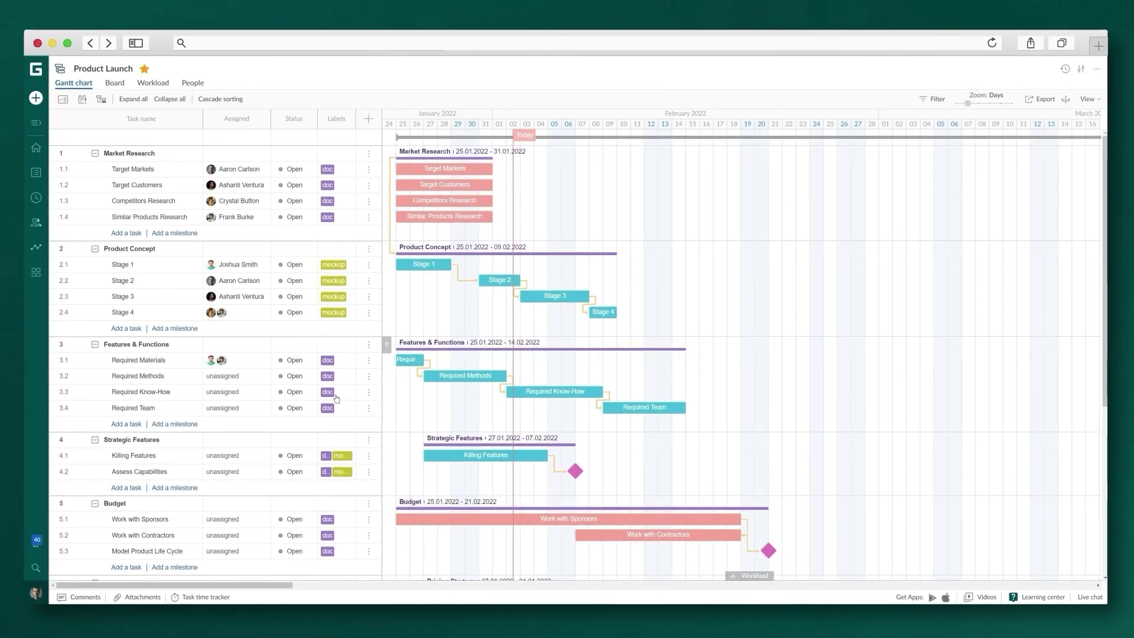
On the People page, set hourly costs: Aaron 20, Ashanti 25, Crystal 30, Frank 25, Joshua 20.
click(191, 86)
click(680, 239)
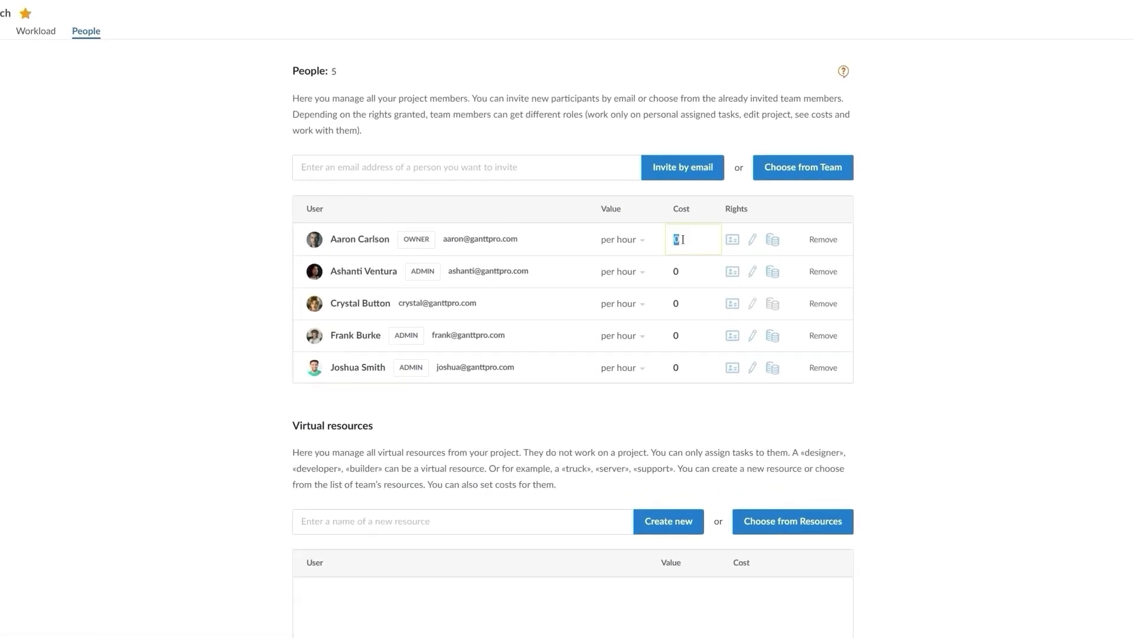
text(20)
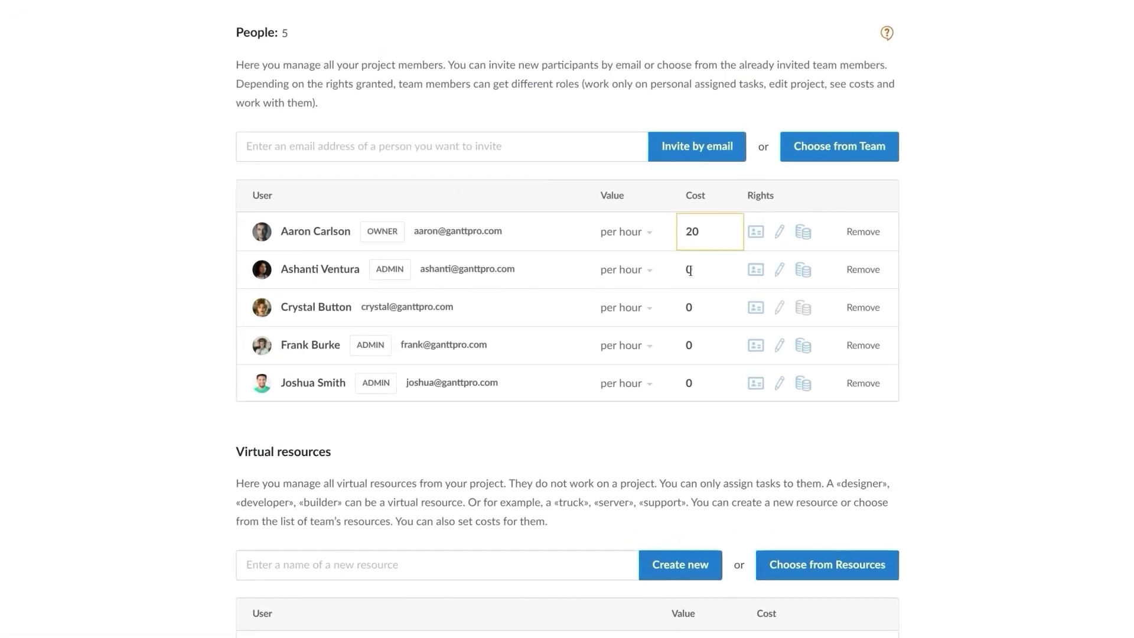
click(680, 272)
text(5)
click(693, 311)
text(3)
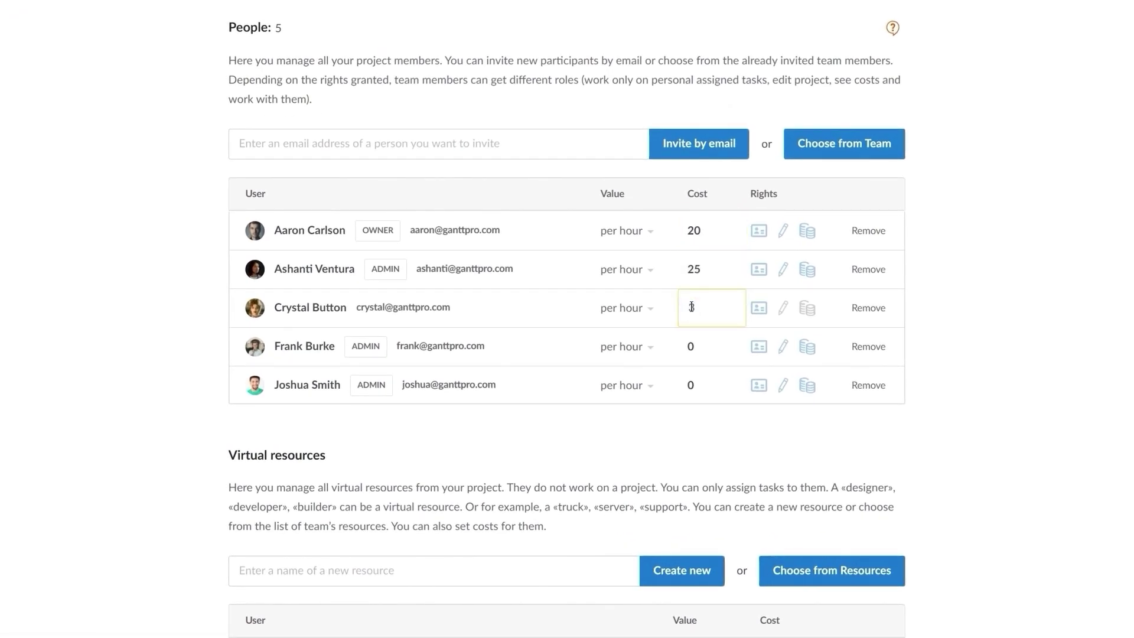
text(0)
click(691, 349)
text(25)
click(694, 381)
text(2)
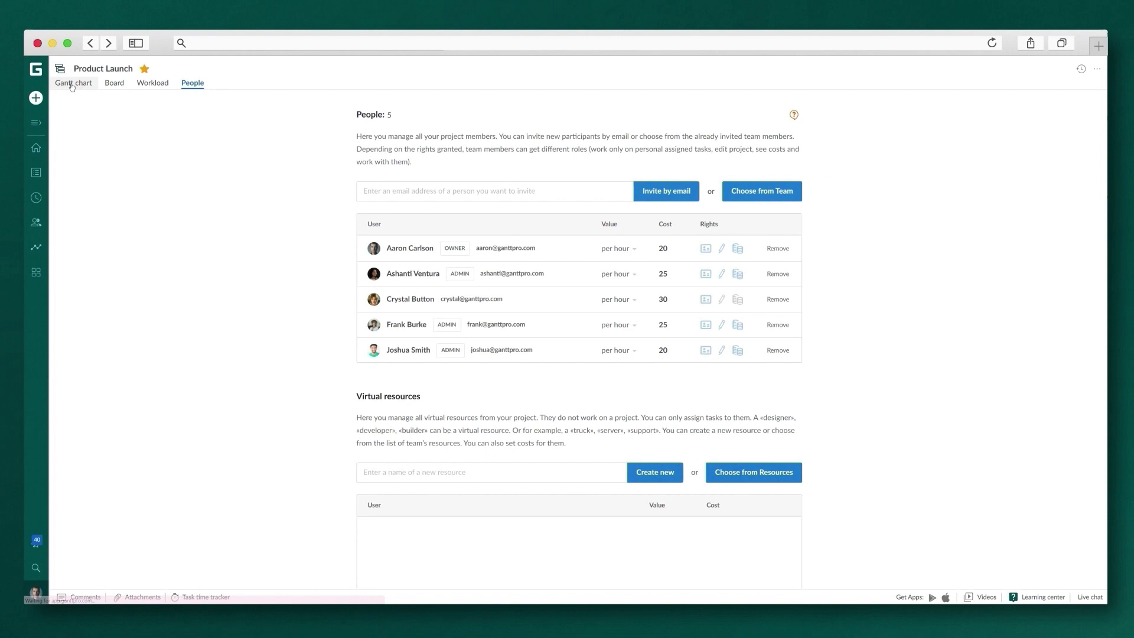
On the Product Launch Gantt chart, show Estimation and Cost columns to review 296h and 7,160.
click(72, 84)
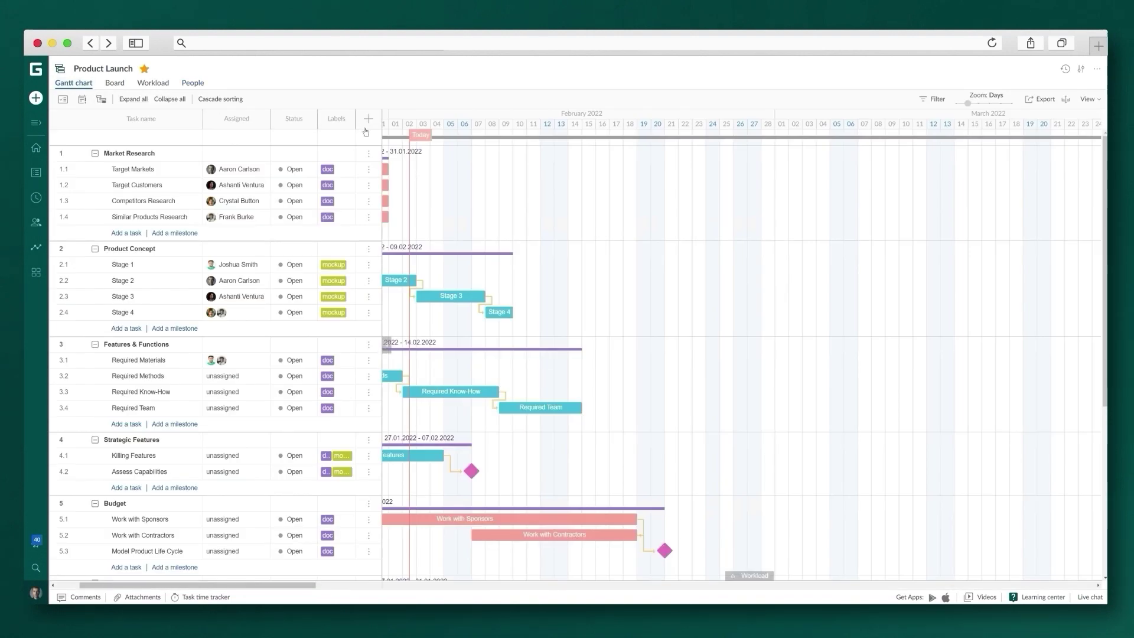
click(370, 118)
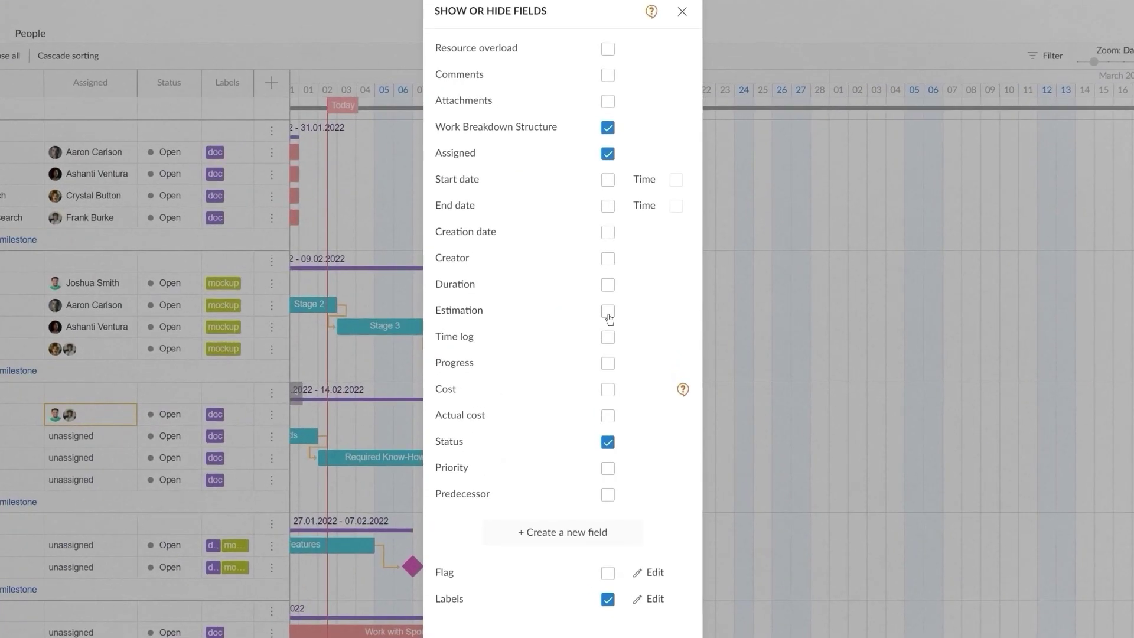
click(608, 313)
click(612, 399)
click(681, 11)
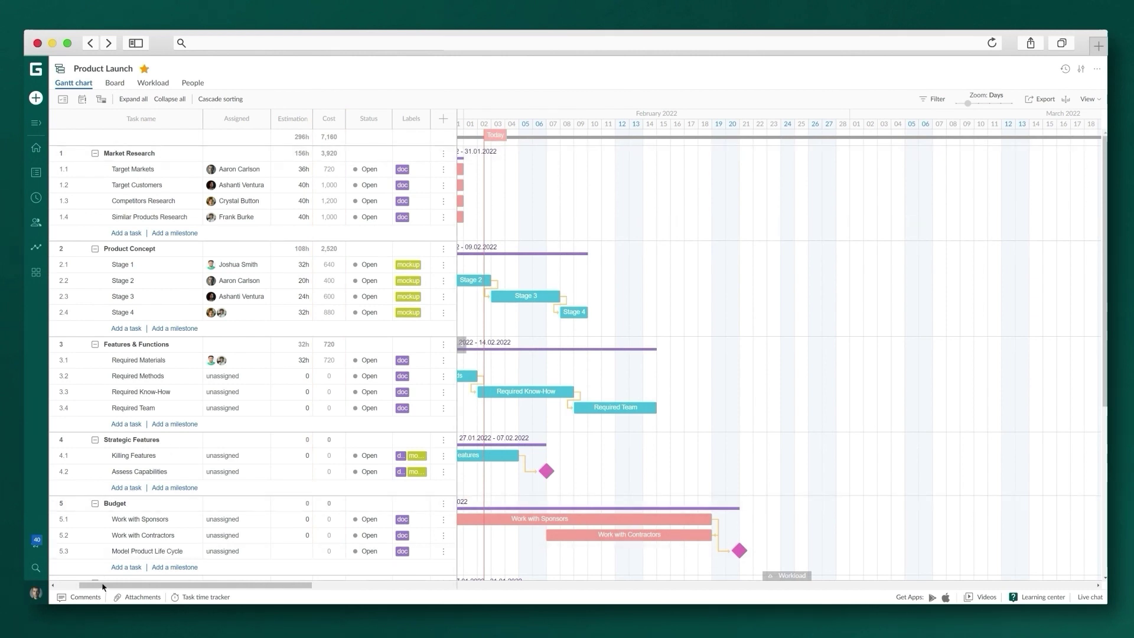
drag(248, 585, 223, 603)
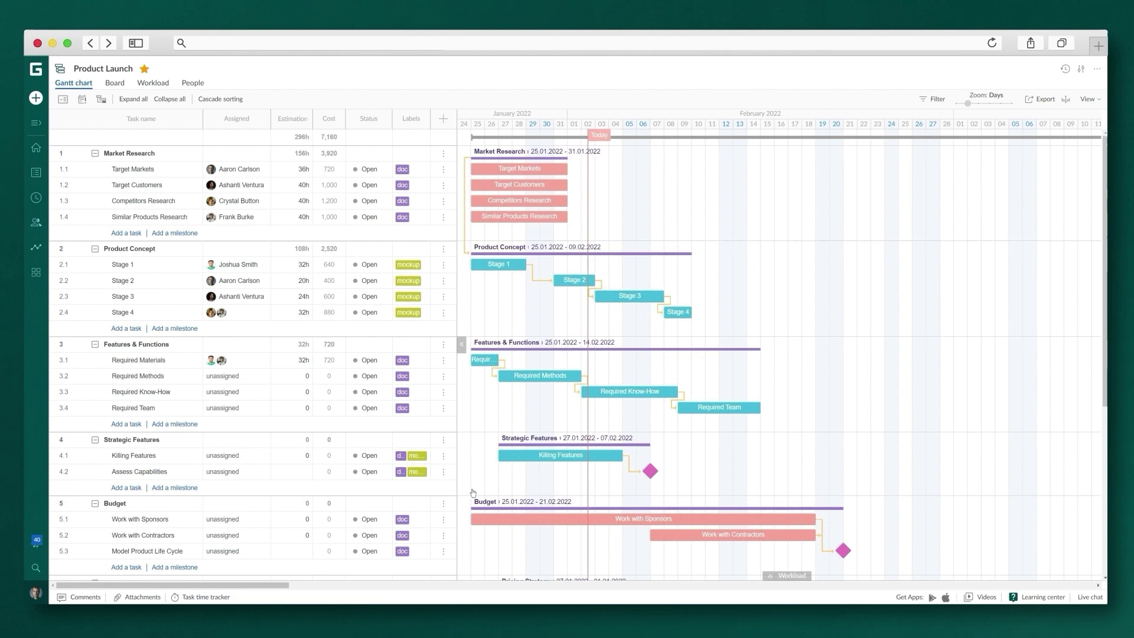
Hide the extra Estimation and Cost columns again.
click(442, 121)
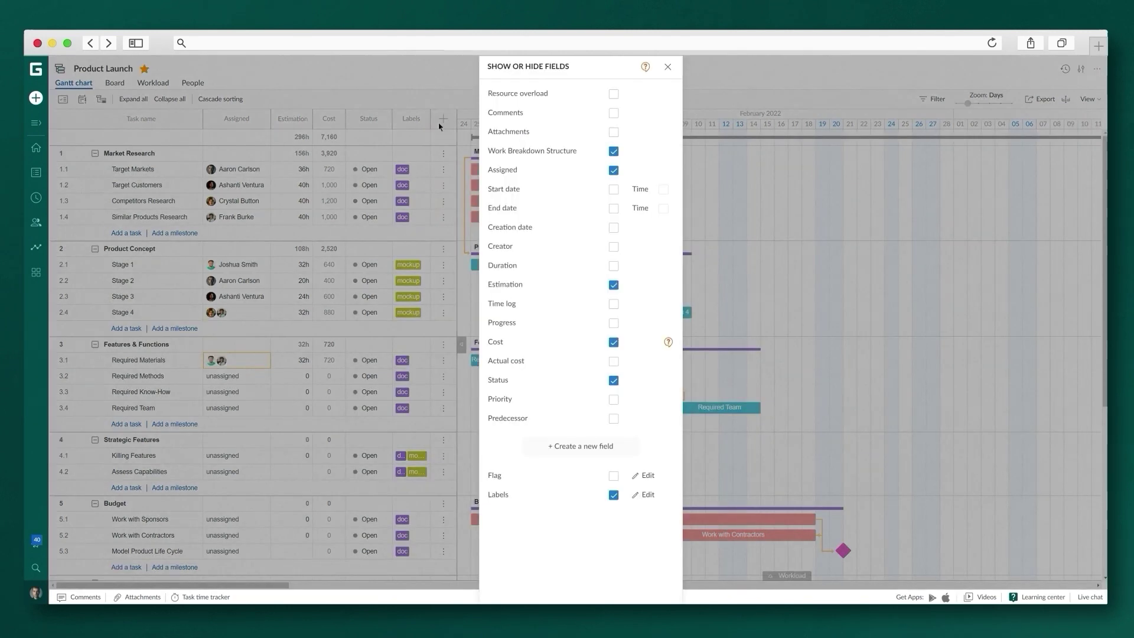
click(614, 343)
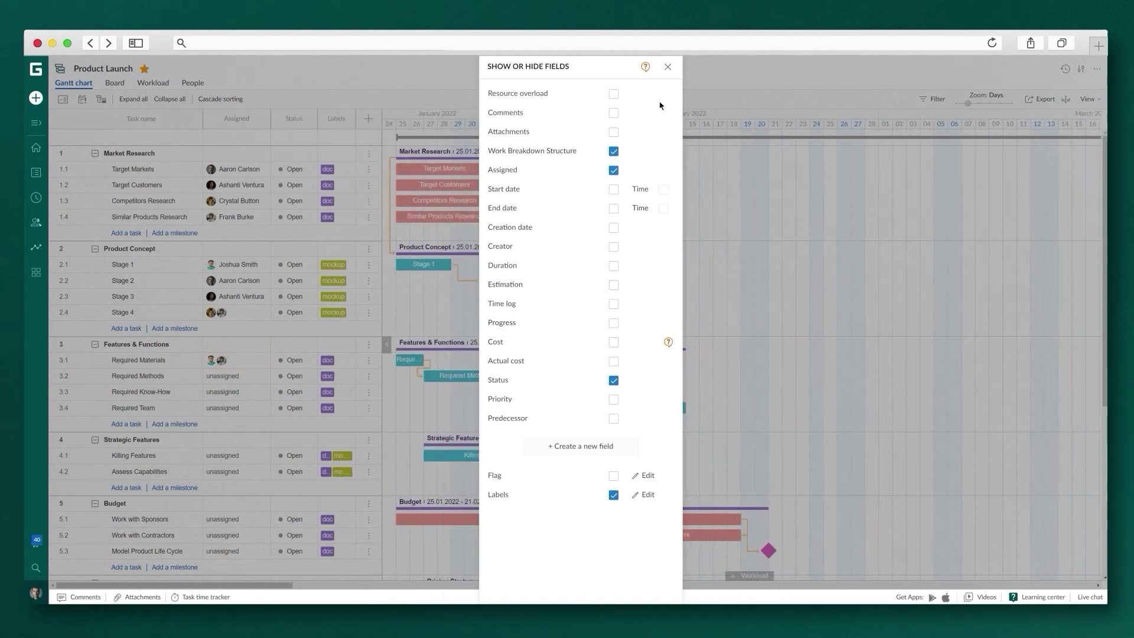
click(667, 67)
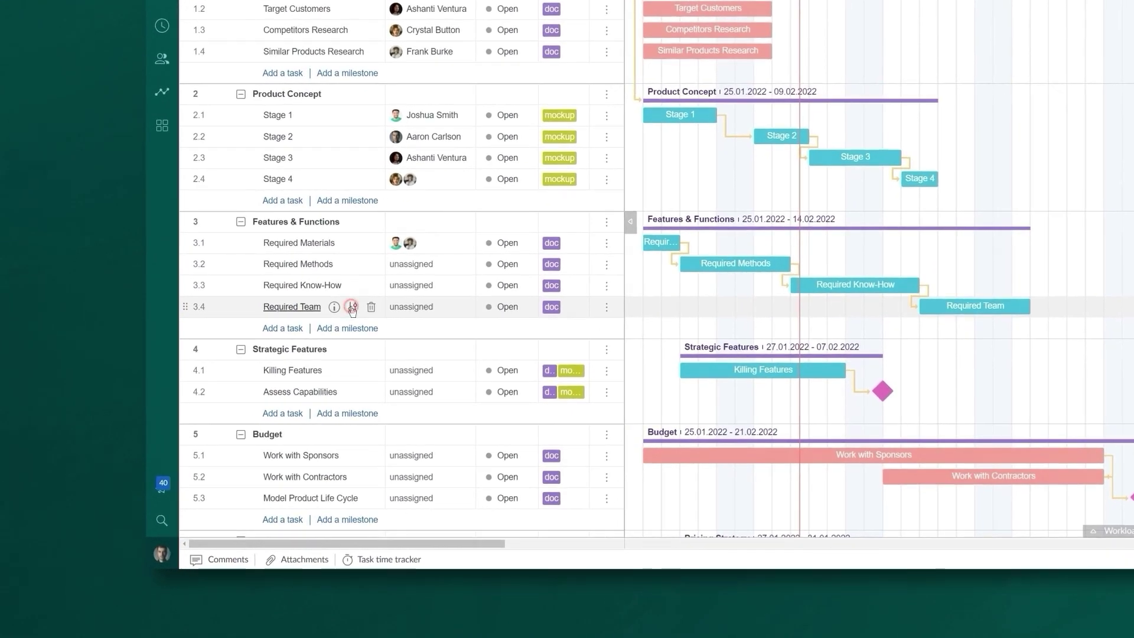
Set Required Team's deadline to 16.02.2022 and lengthen Required Methods so Required Team runs overdue.
click(352, 308)
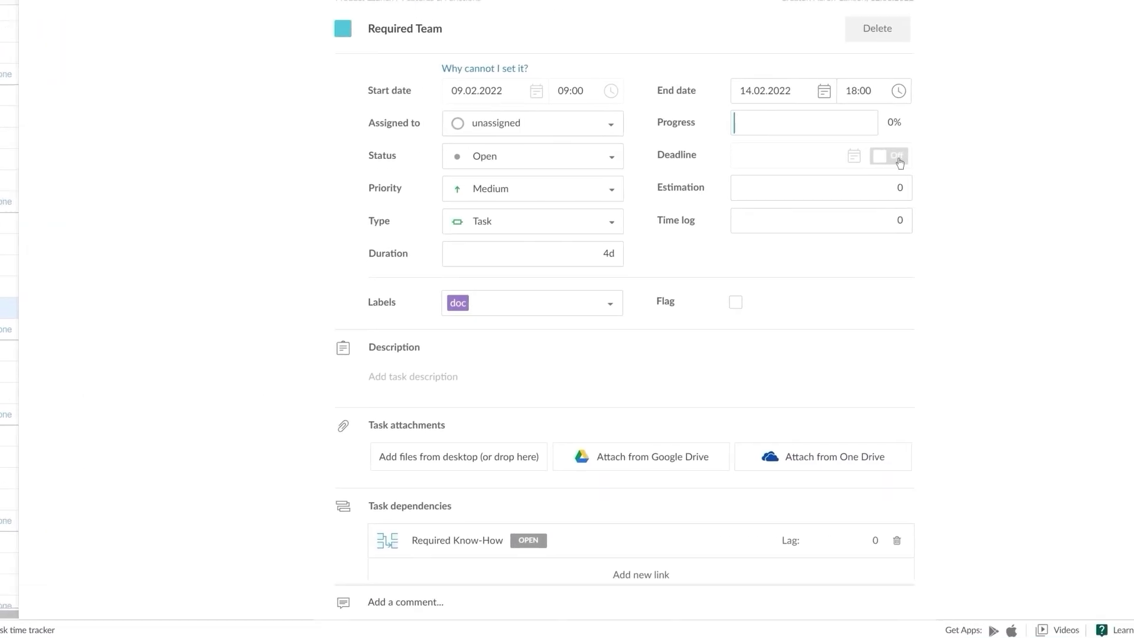
click(899, 162)
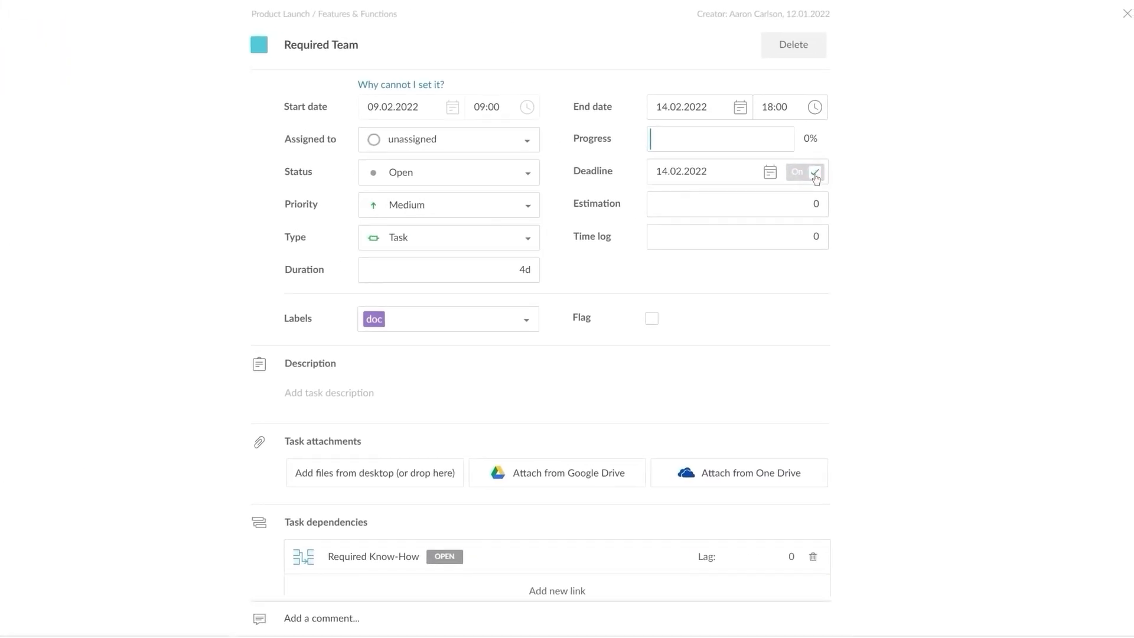
click(708, 171)
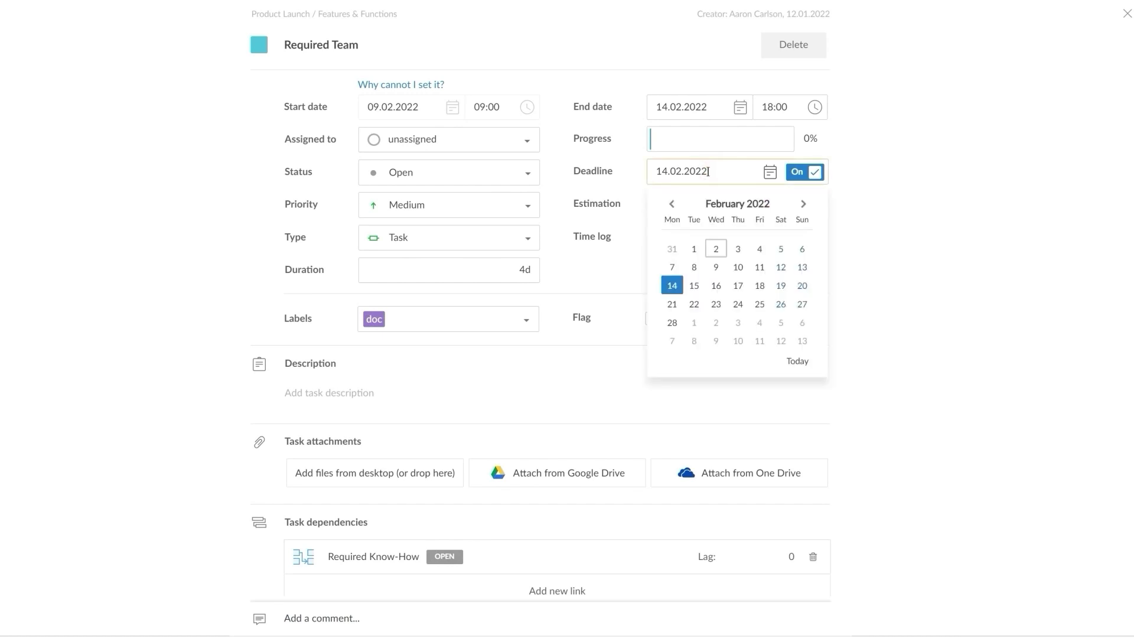
click(716, 285)
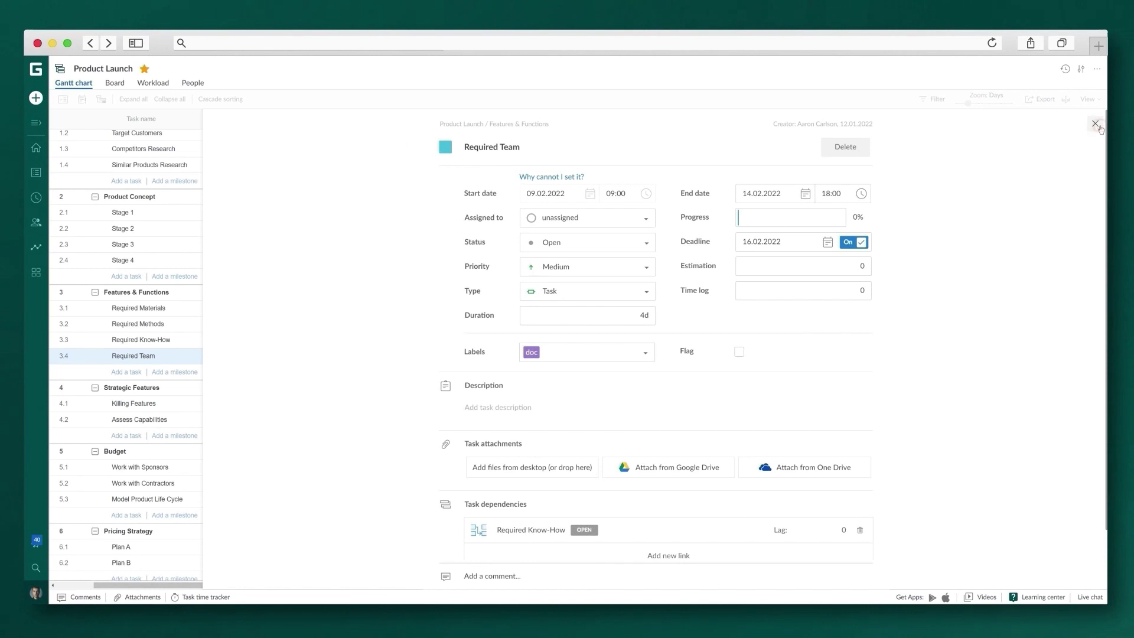
click(1096, 124)
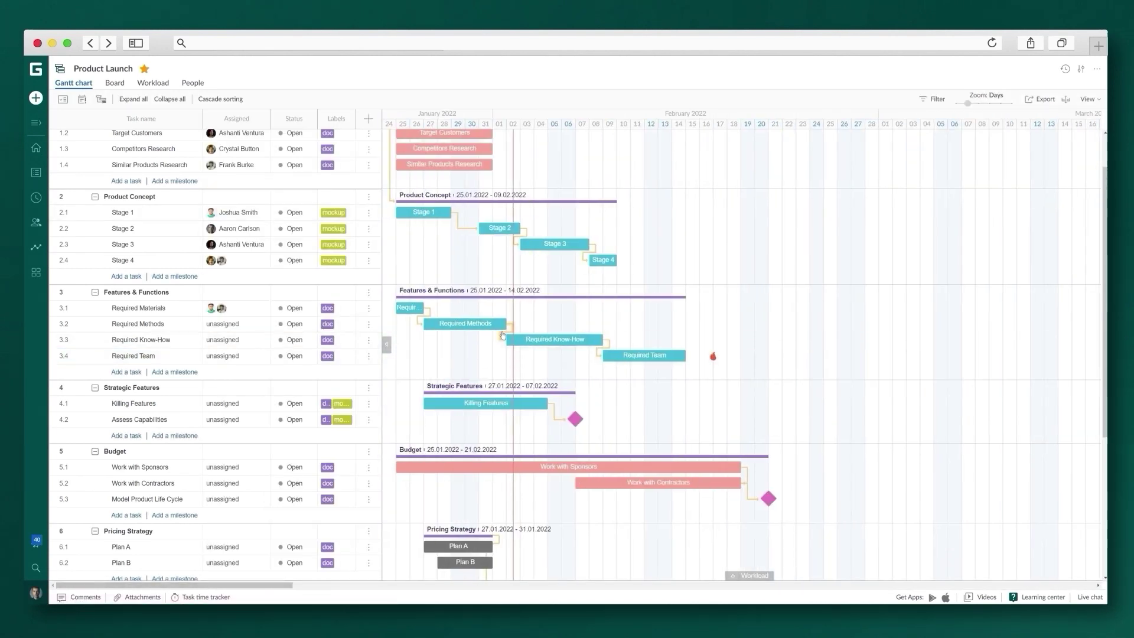
drag(506, 326, 550, 332)
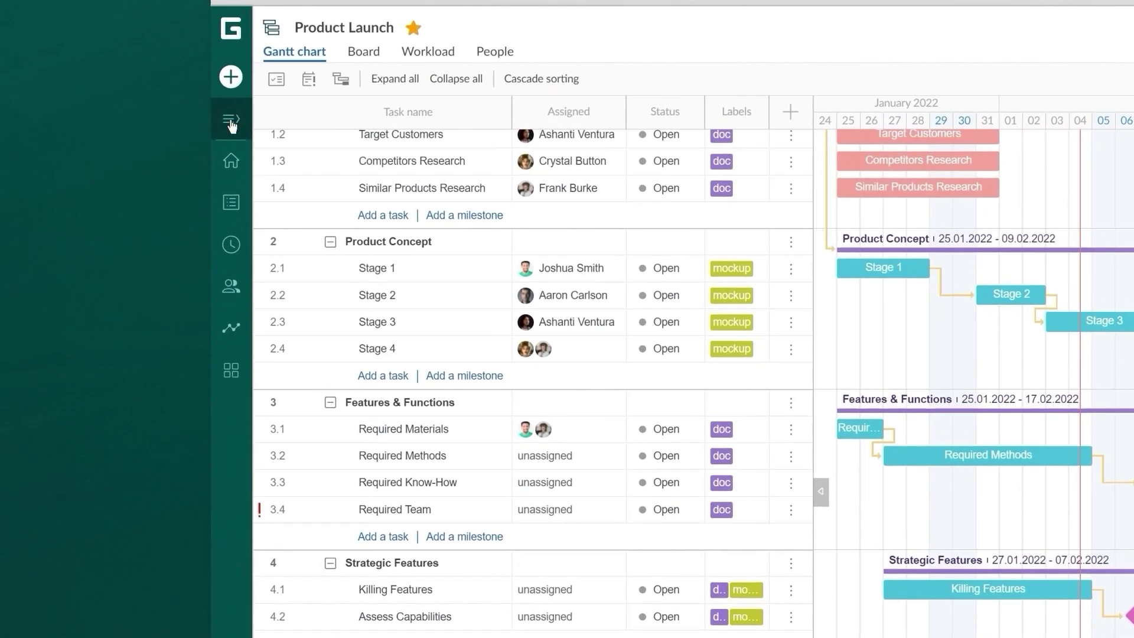
Switch to the Marketing Campaign project and toggle critical-path highlighting.
click(232, 125)
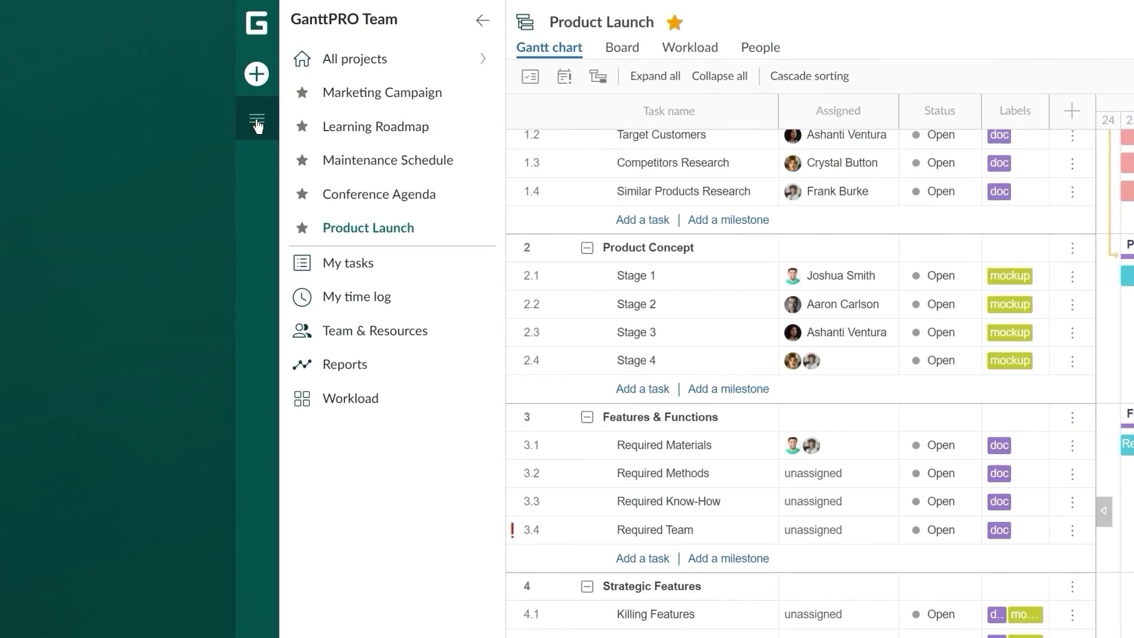
click(384, 100)
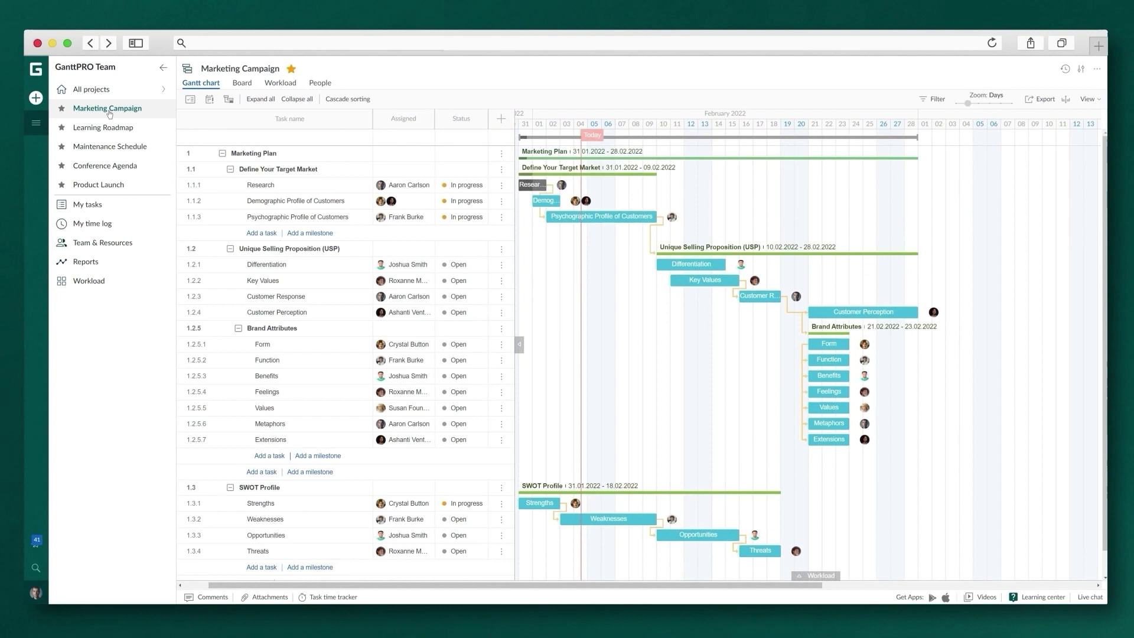
click(228, 99)
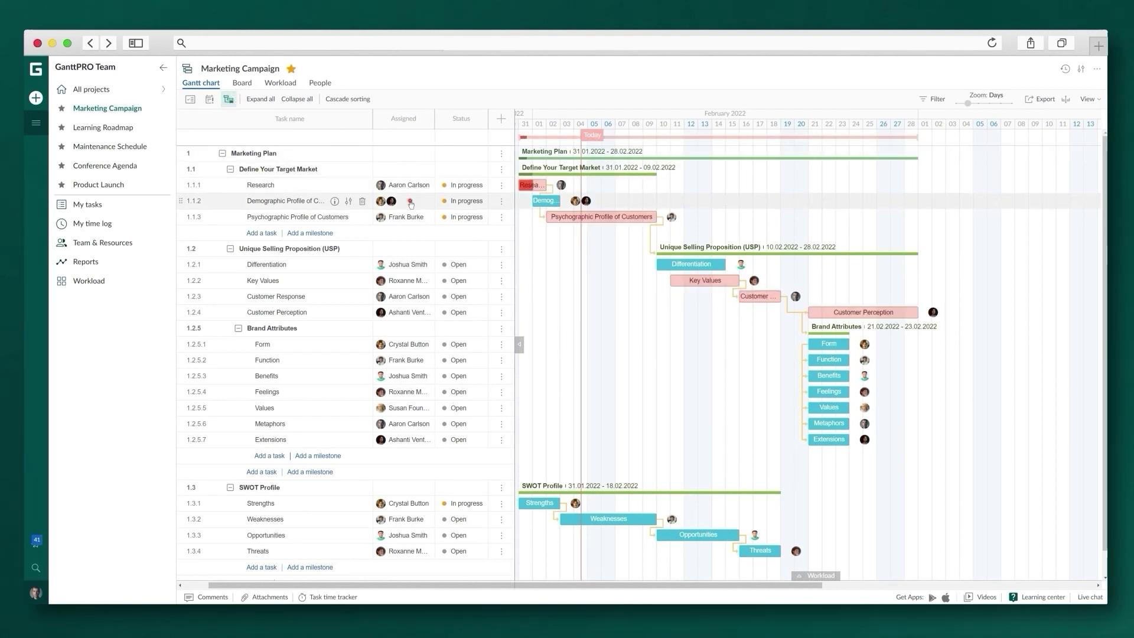
Leave Demographic Profile of Customers with one assignee and give Psychographic Profile two assignees.
click(410, 202)
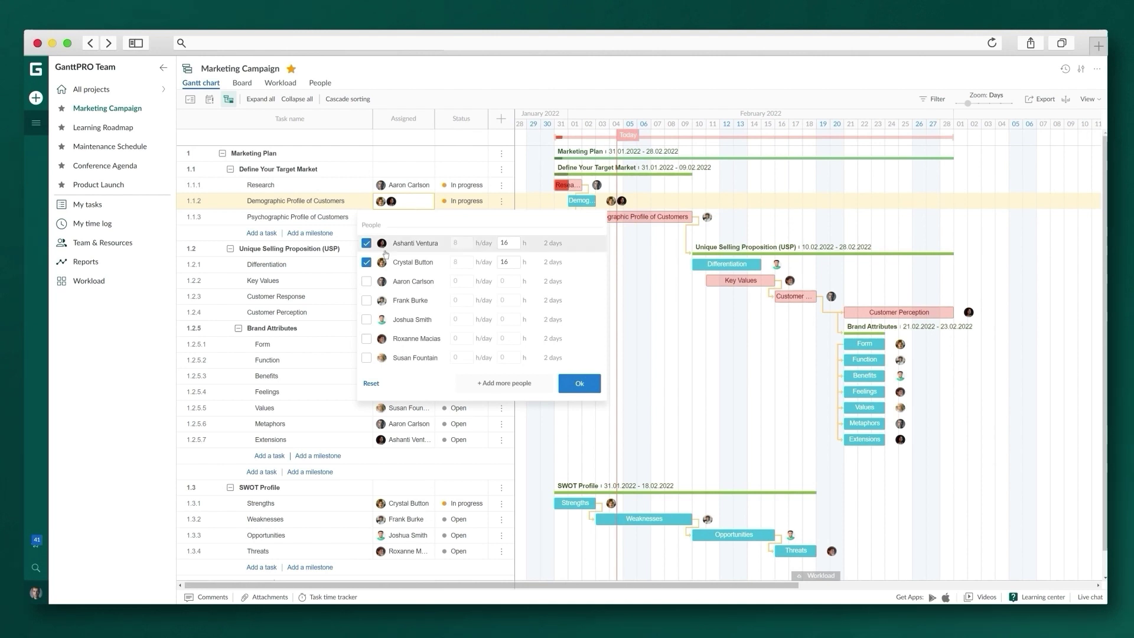
click(367, 262)
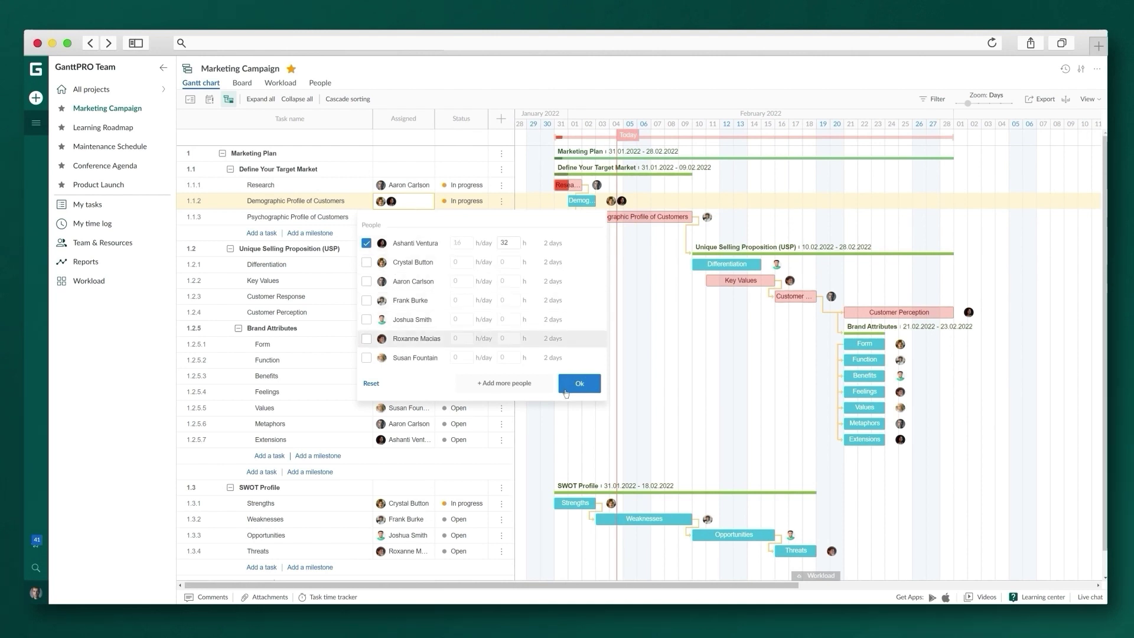
click(580, 383)
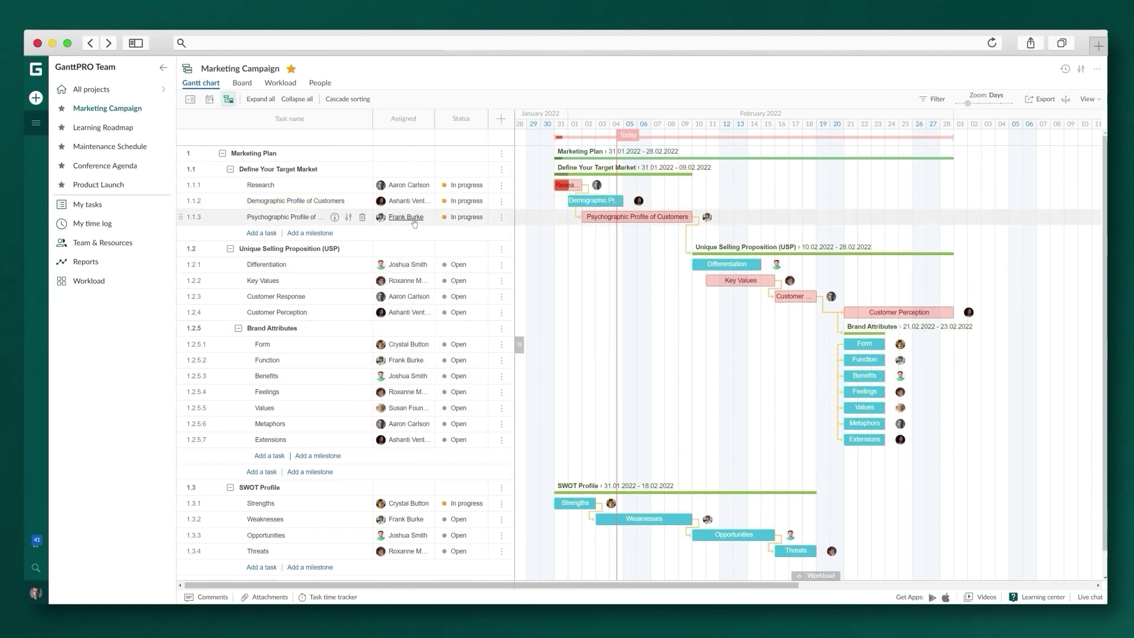
click(411, 217)
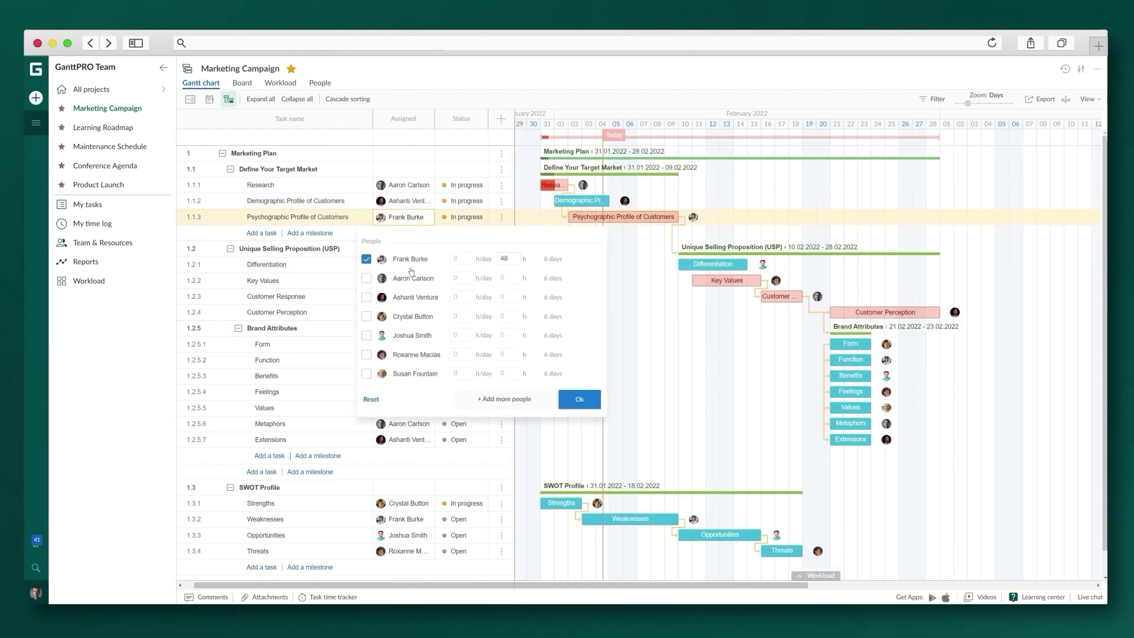
click(404, 315)
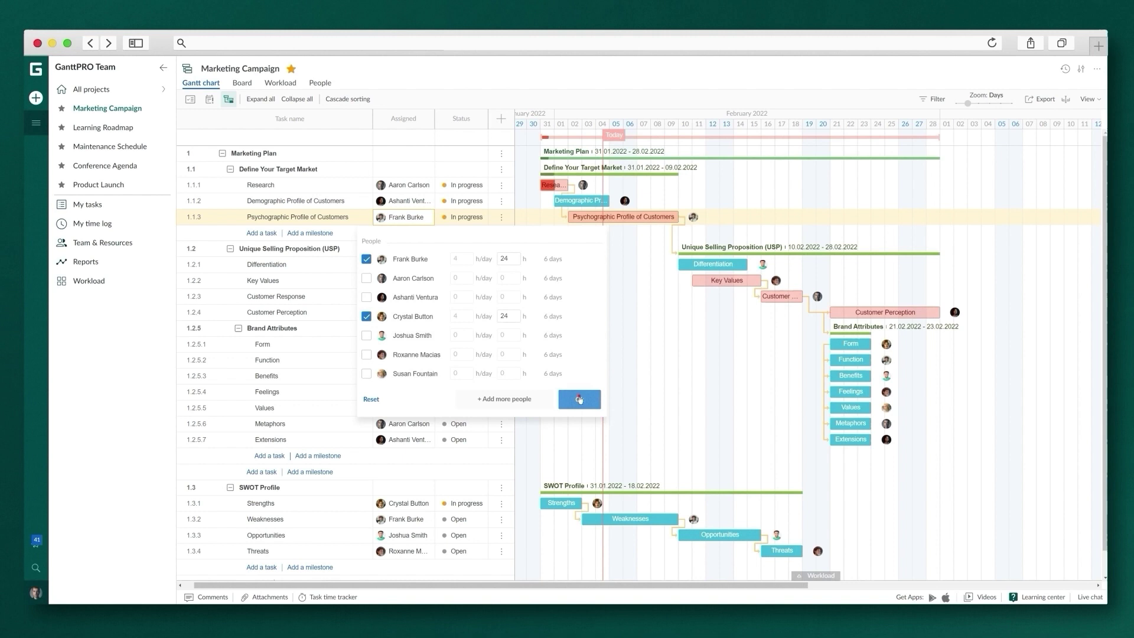
click(579, 399)
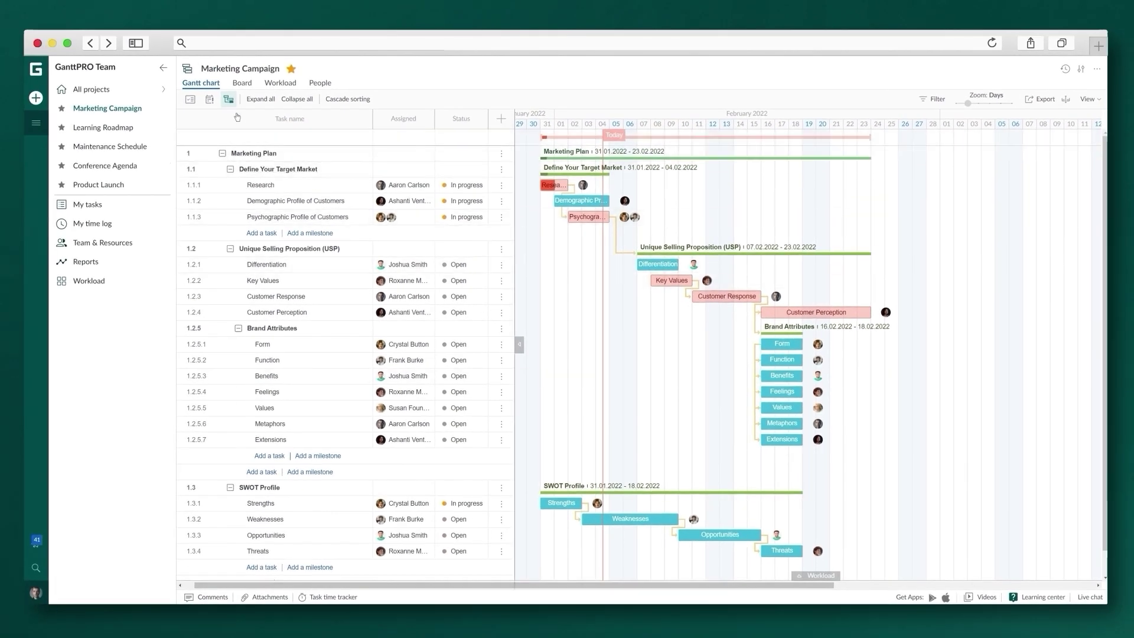
click(229, 102)
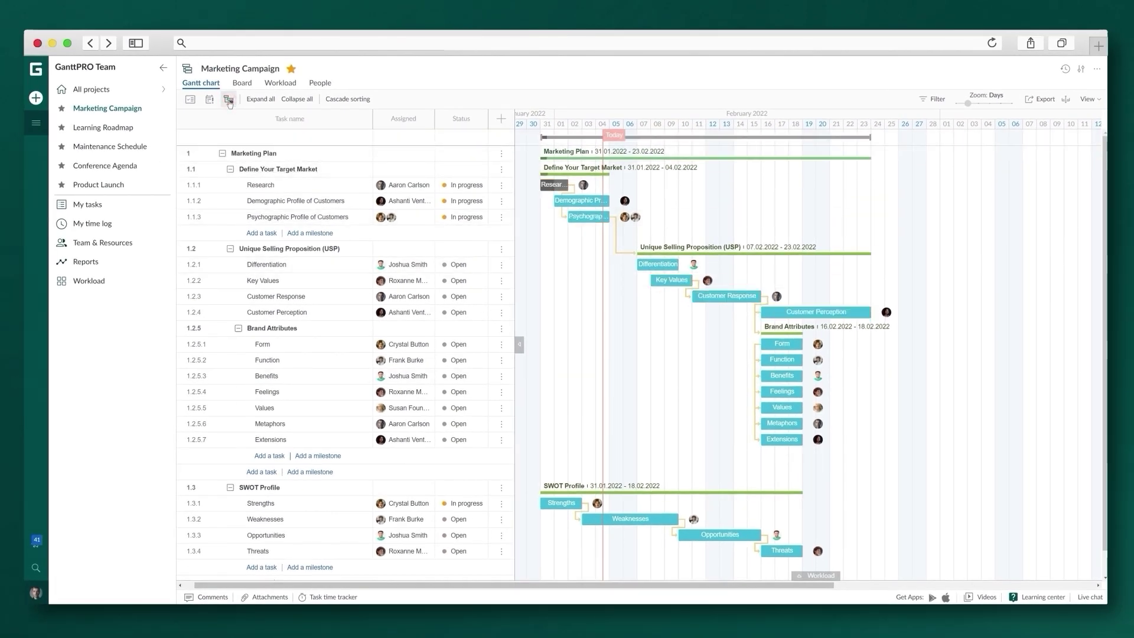
click(210, 99)
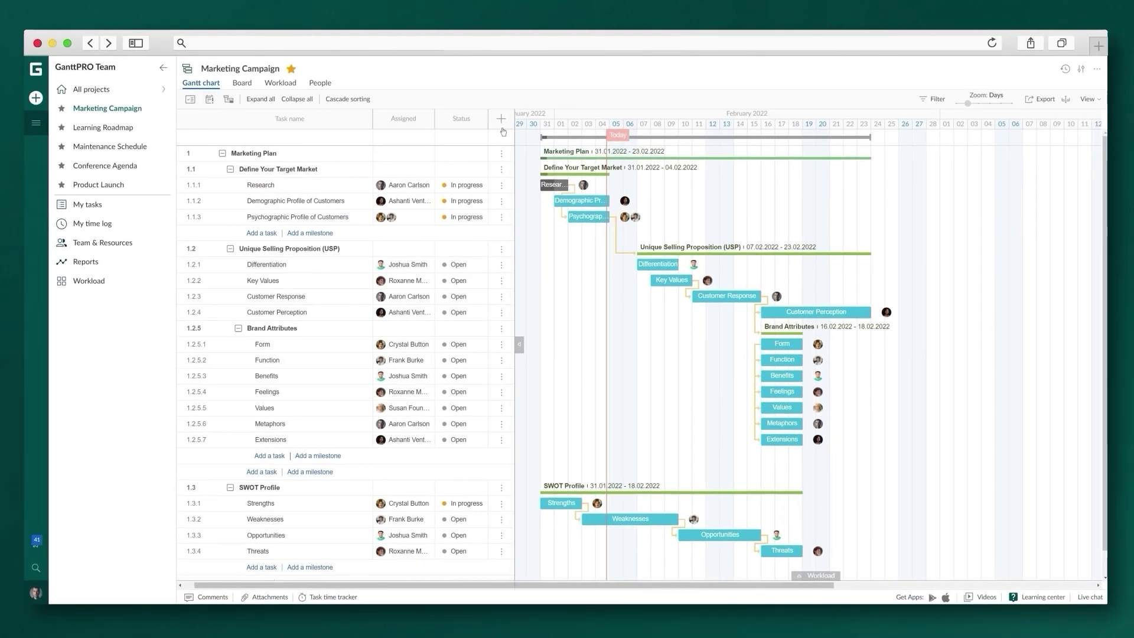
Swap the Assigned and Status columns for Duration and Estimation, then bring up baseline options.
click(504, 125)
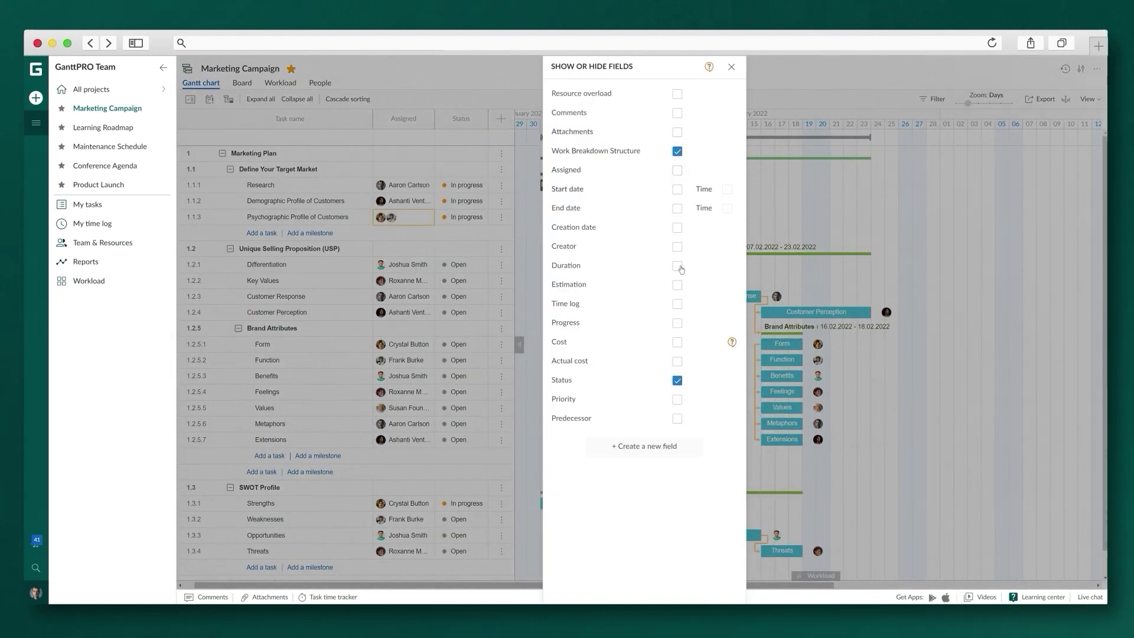
click(677, 379)
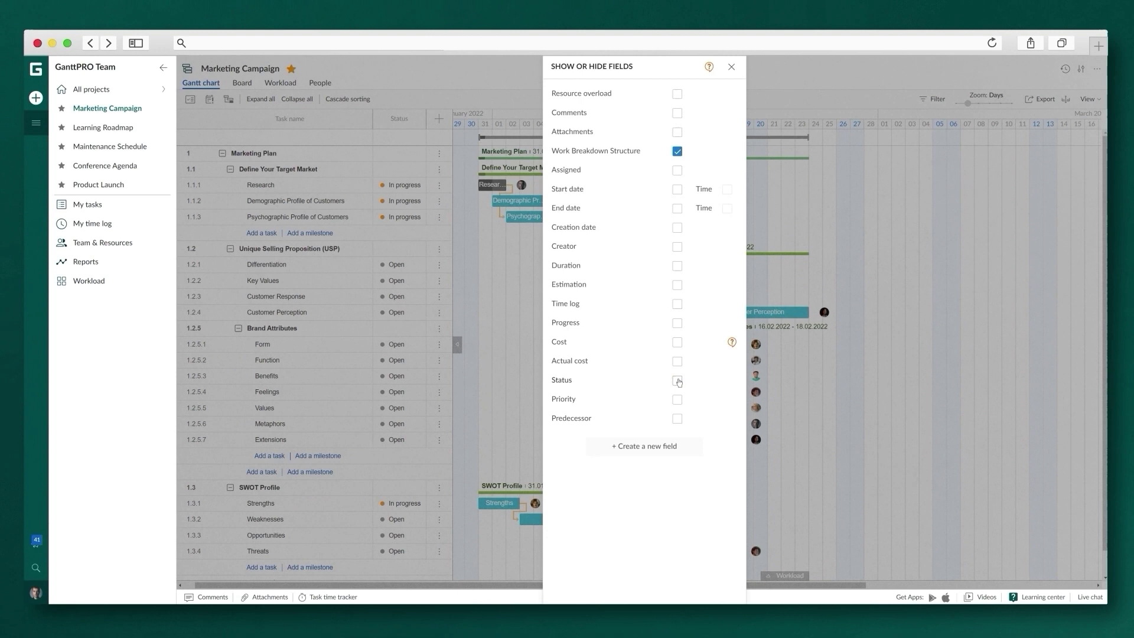
click(678, 267)
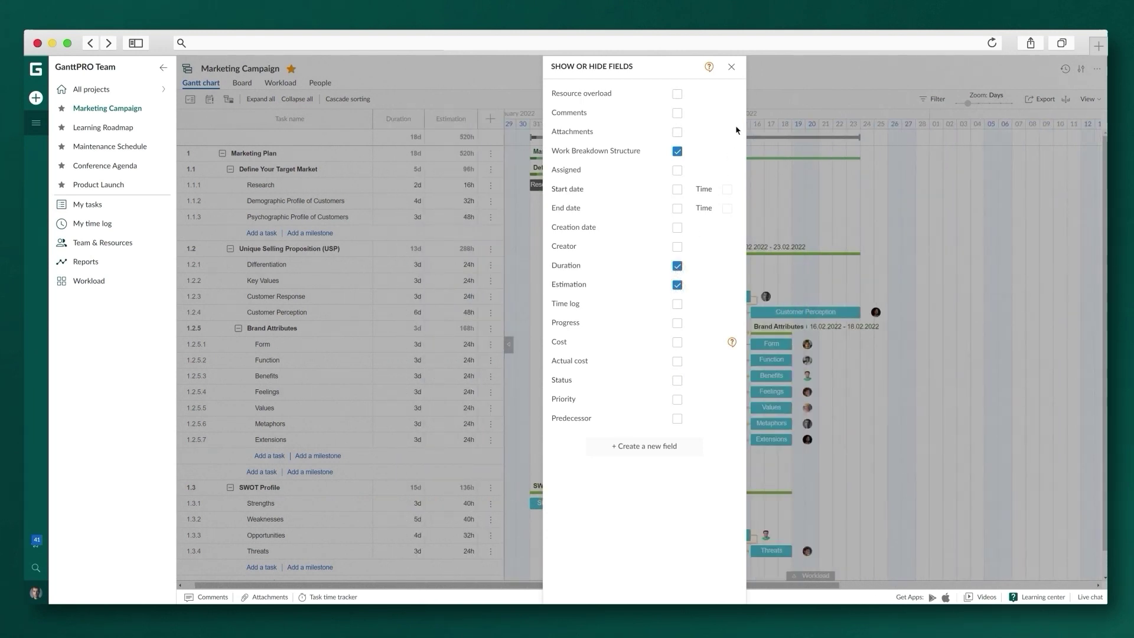
click(730, 68)
click(1067, 100)
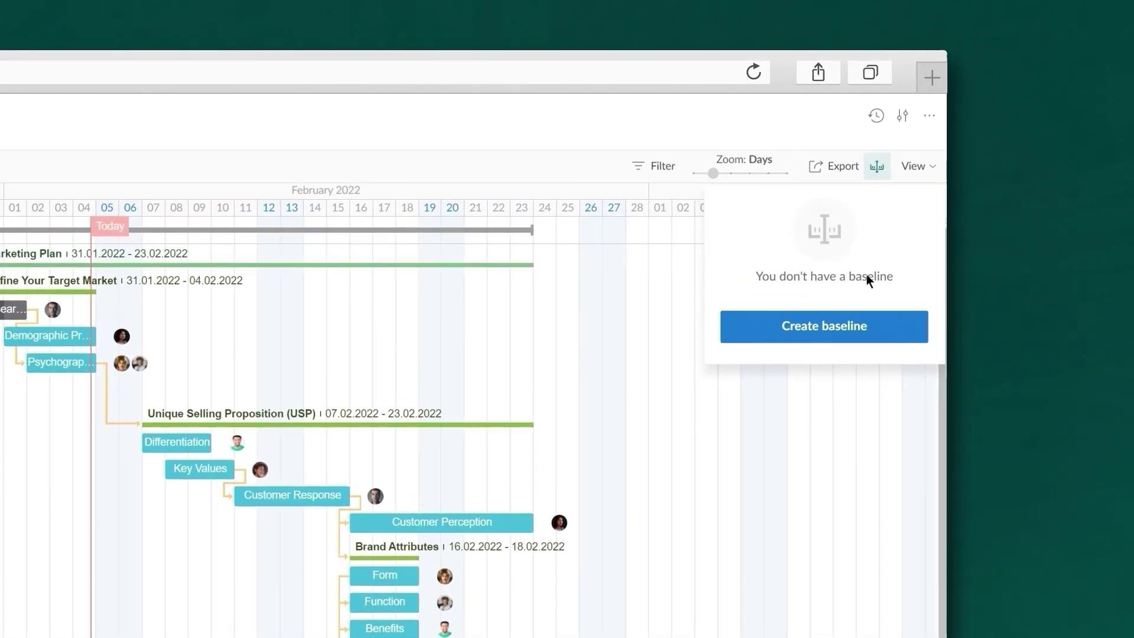
Save a baseline, extend Demographic Profile of Customers to 08.02.2022, and move Differentiation two days later.
click(850, 326)
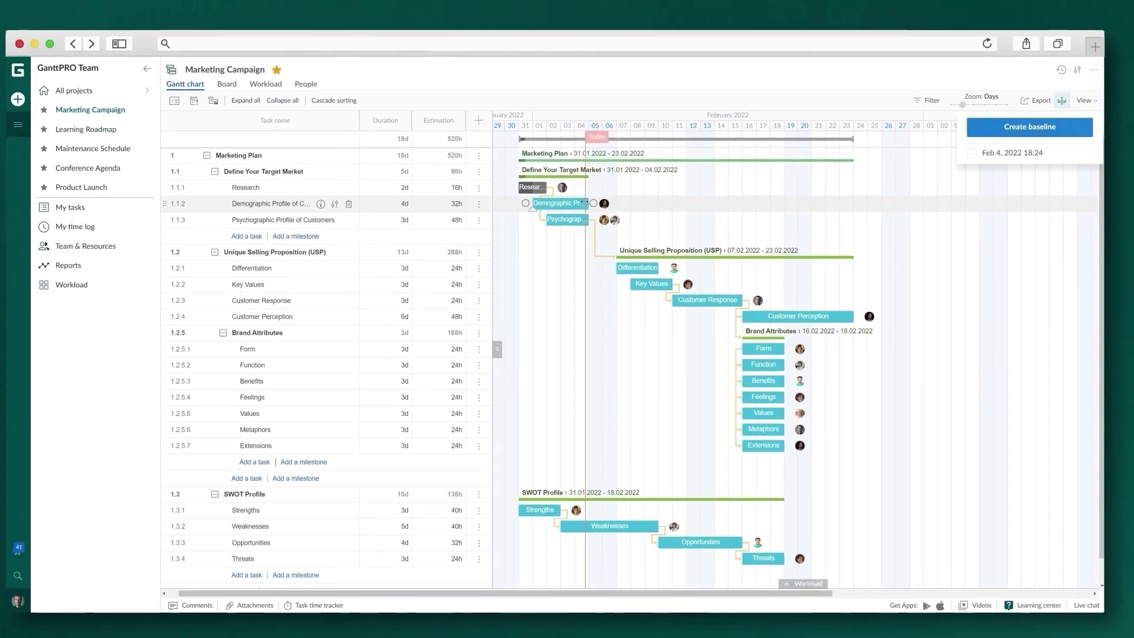
drag(599, 201, 657, 201)
mouse_move(637, 268)
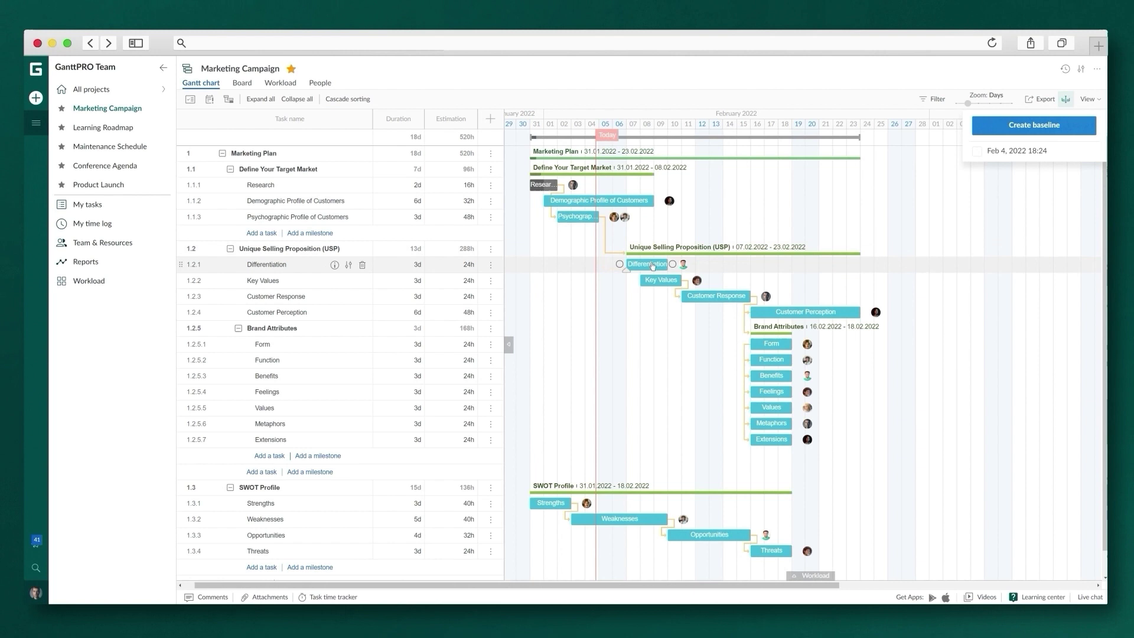
drag(652, 264, 670, 269)
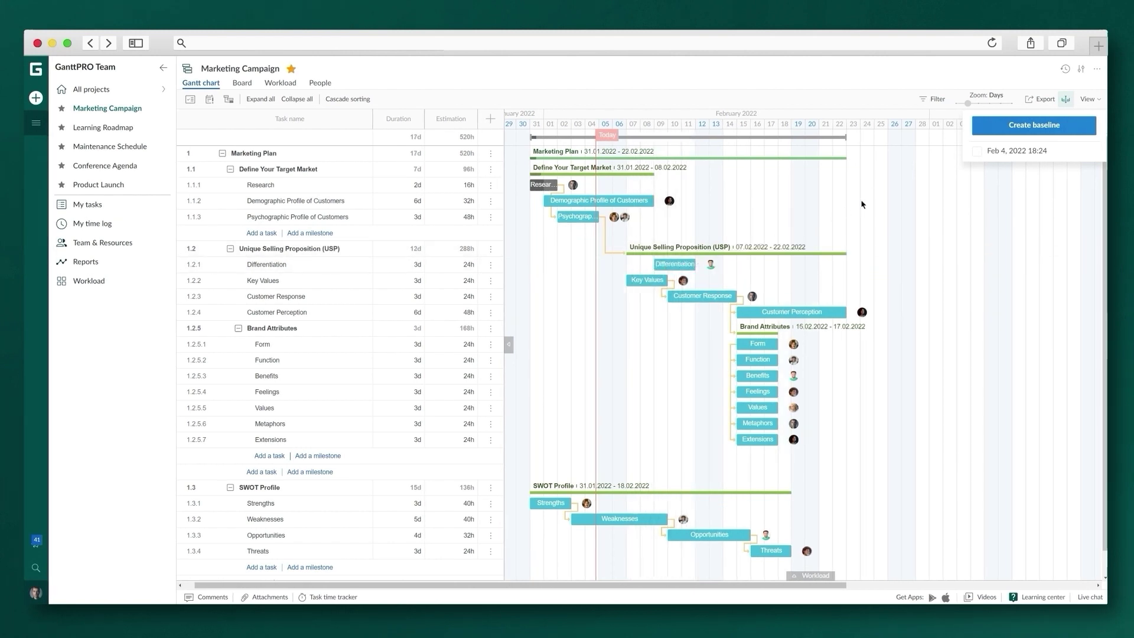
Briefly compare against the Feb 4, 2022 18:24 baseline, then hide it.
click(978, 151)
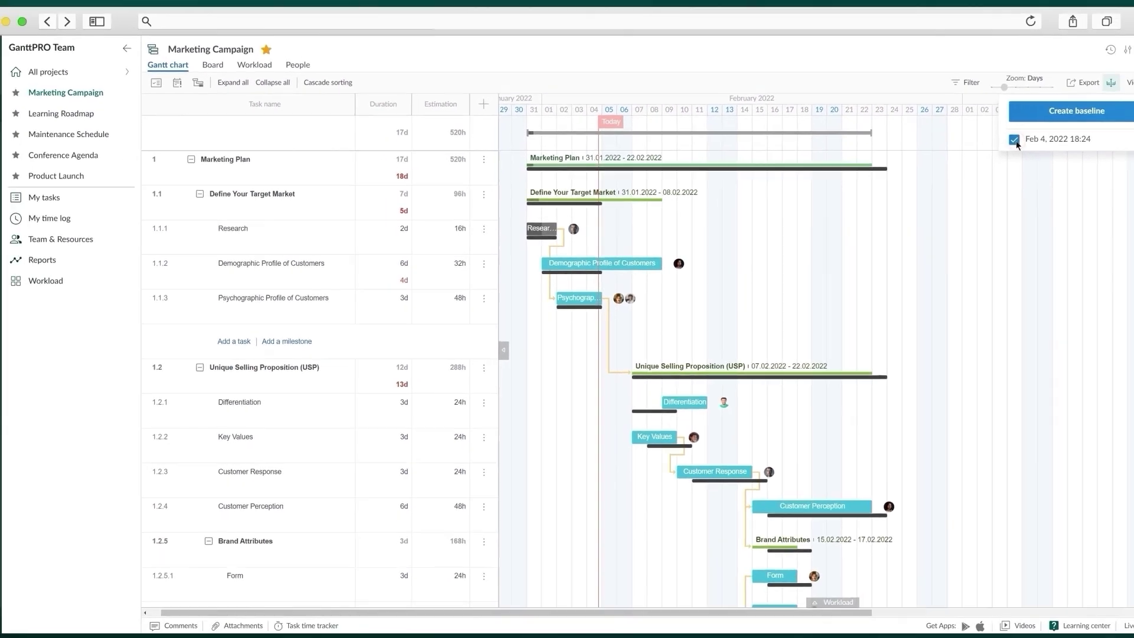
click(1014, 139)
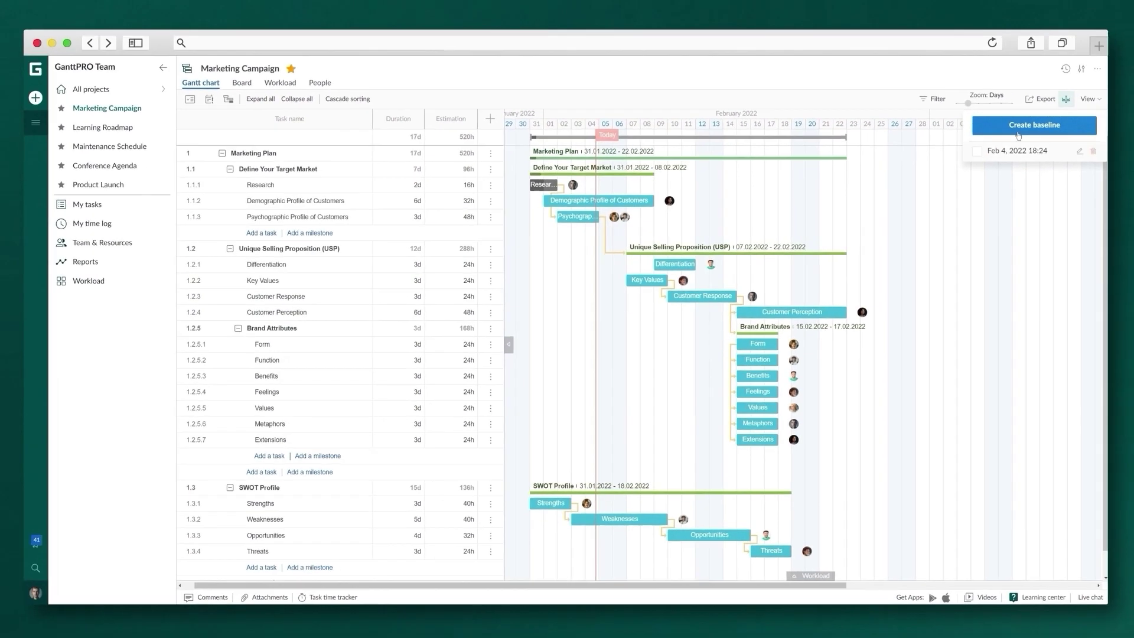
click(1066, 98)
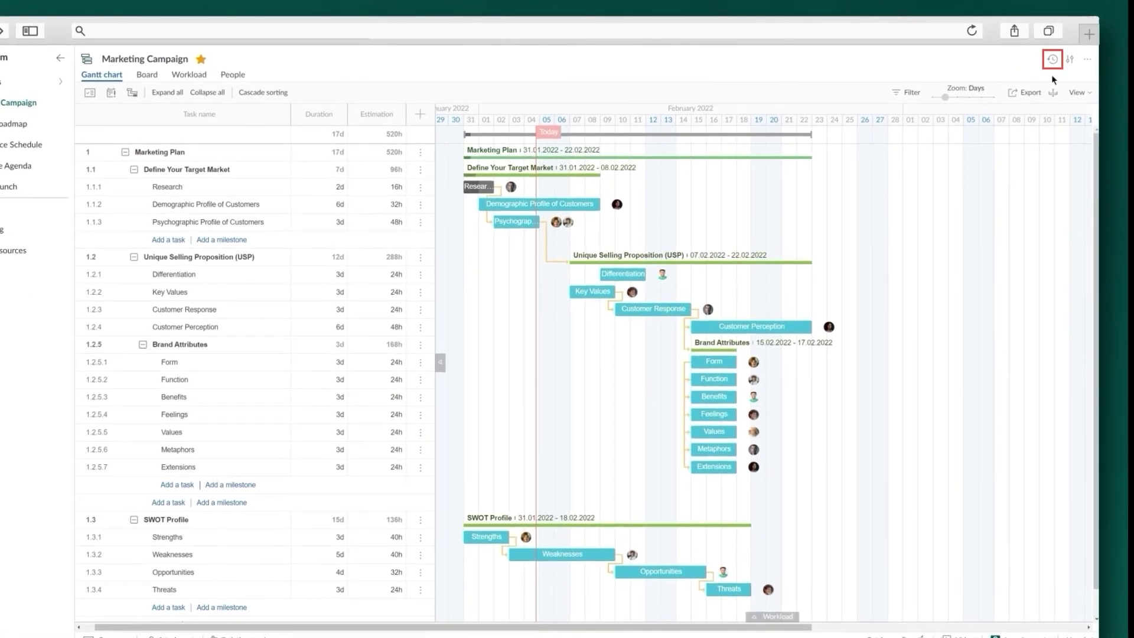
Restore the 11:39 AM version saved after the Psychographic Profile resources change.
click(1053, 60)
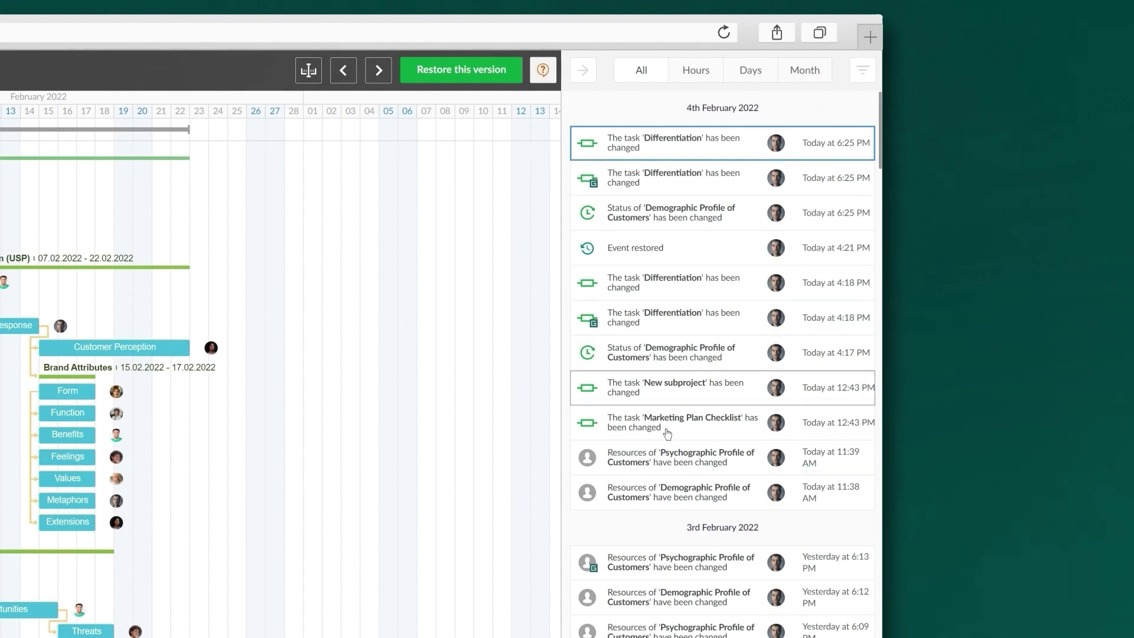
click(656, 455)
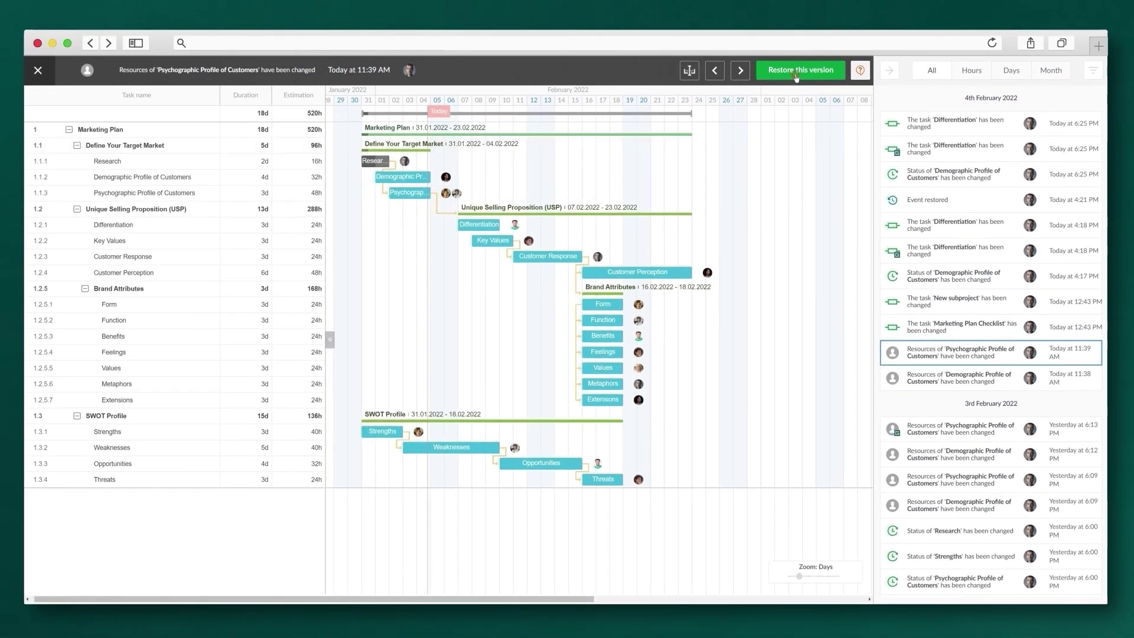
click(797, 71)
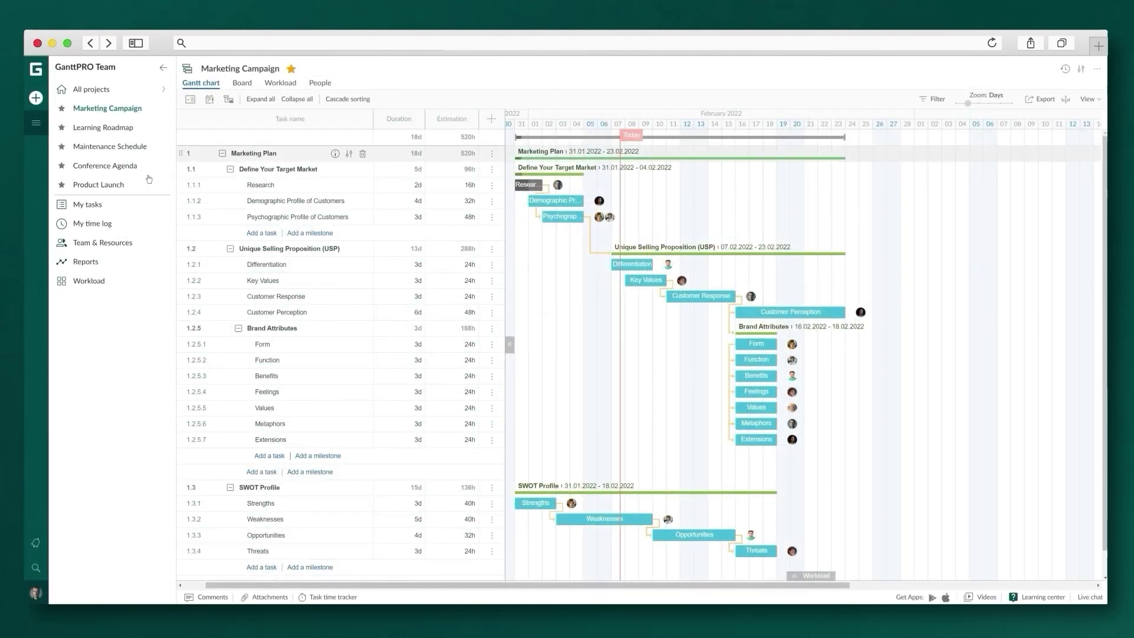
Switch to Product Launch and keep Target Markets' status at In progress.
click(119, 183)
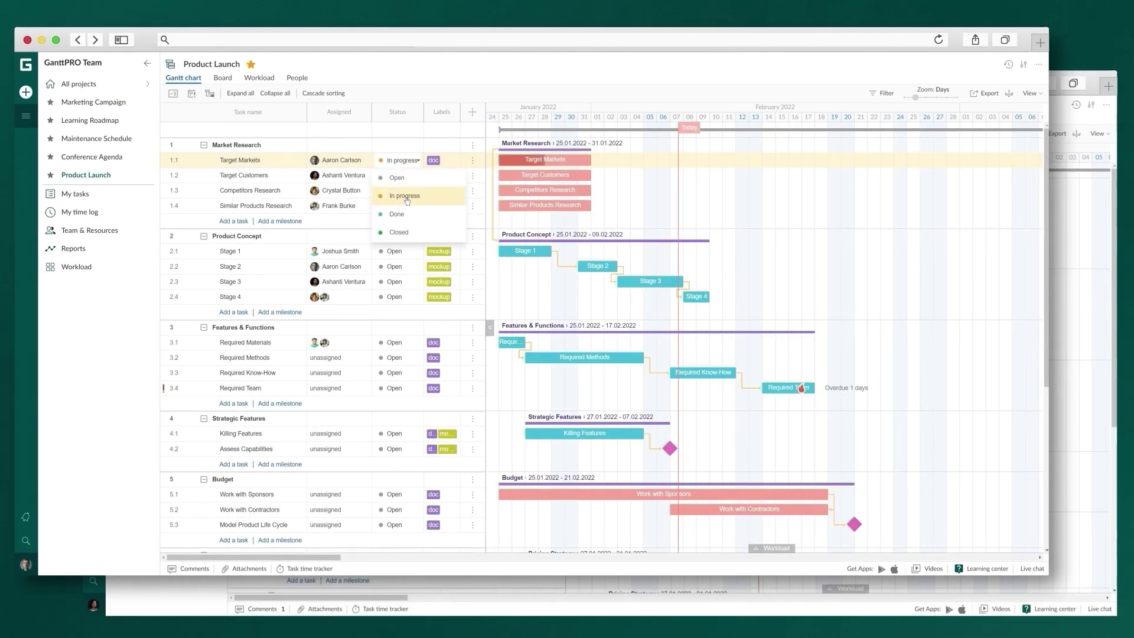
click(405, 198)
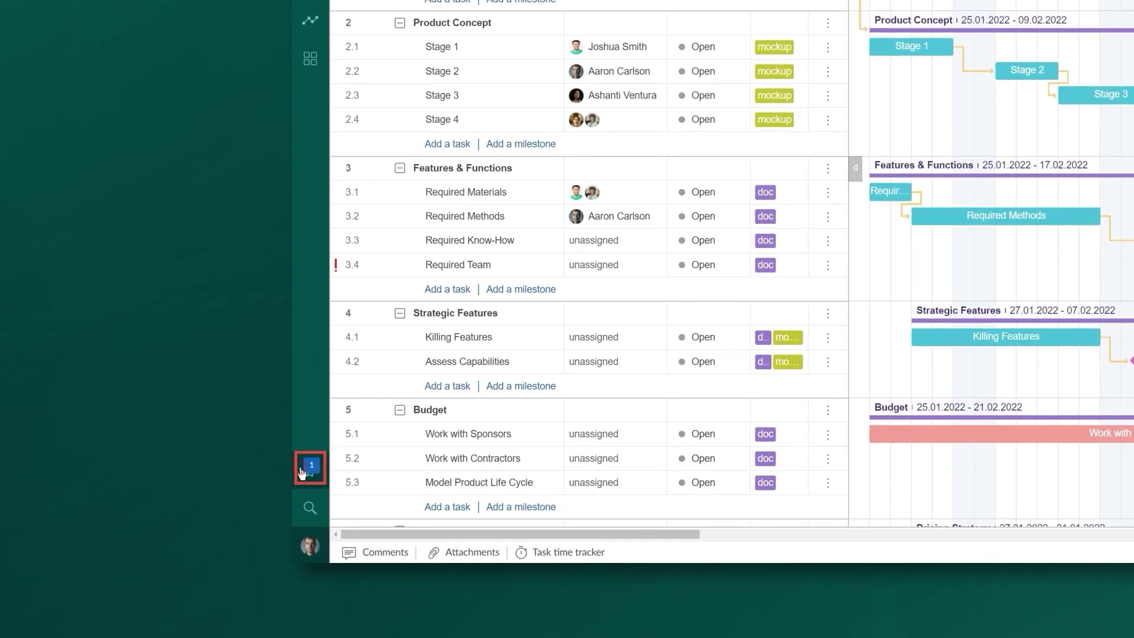
click(273, 477)
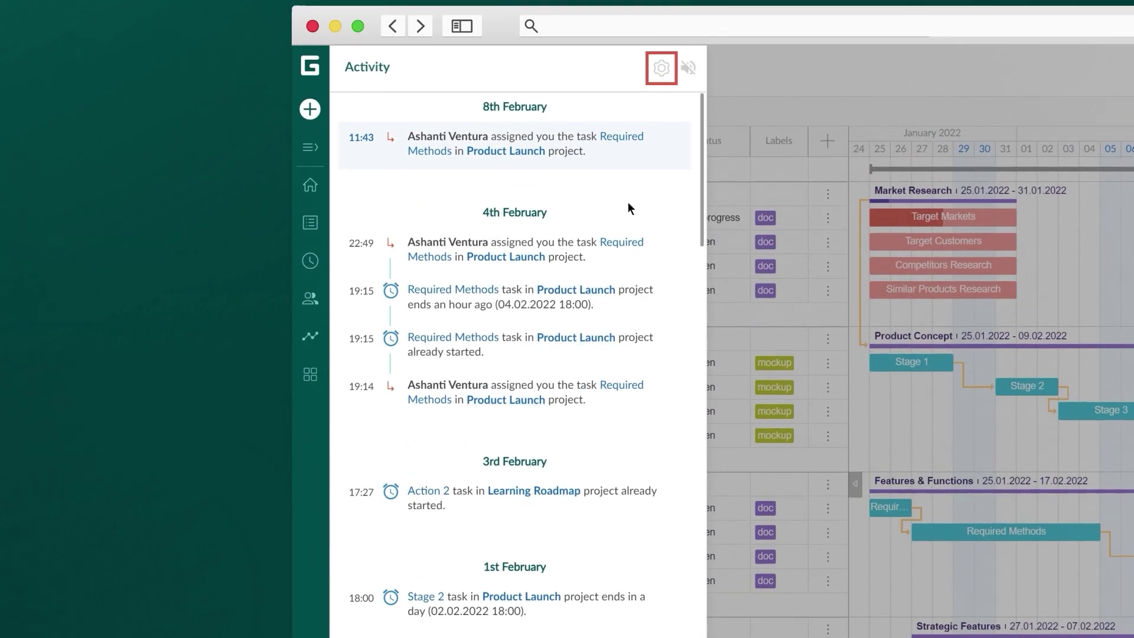
click(660, 69)
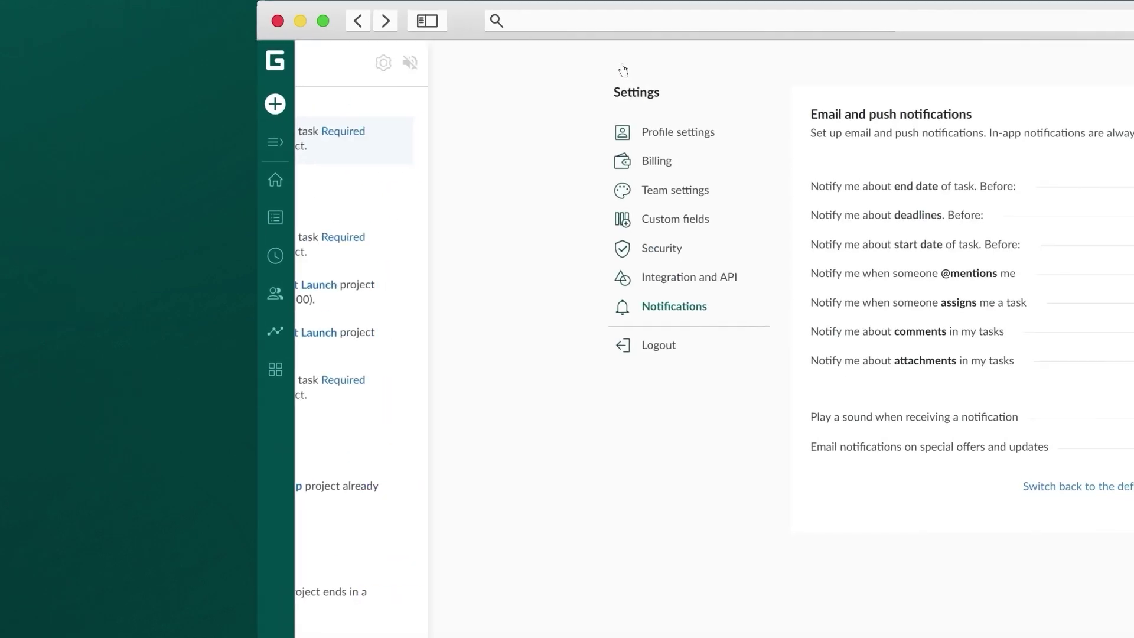
click(924, 208)
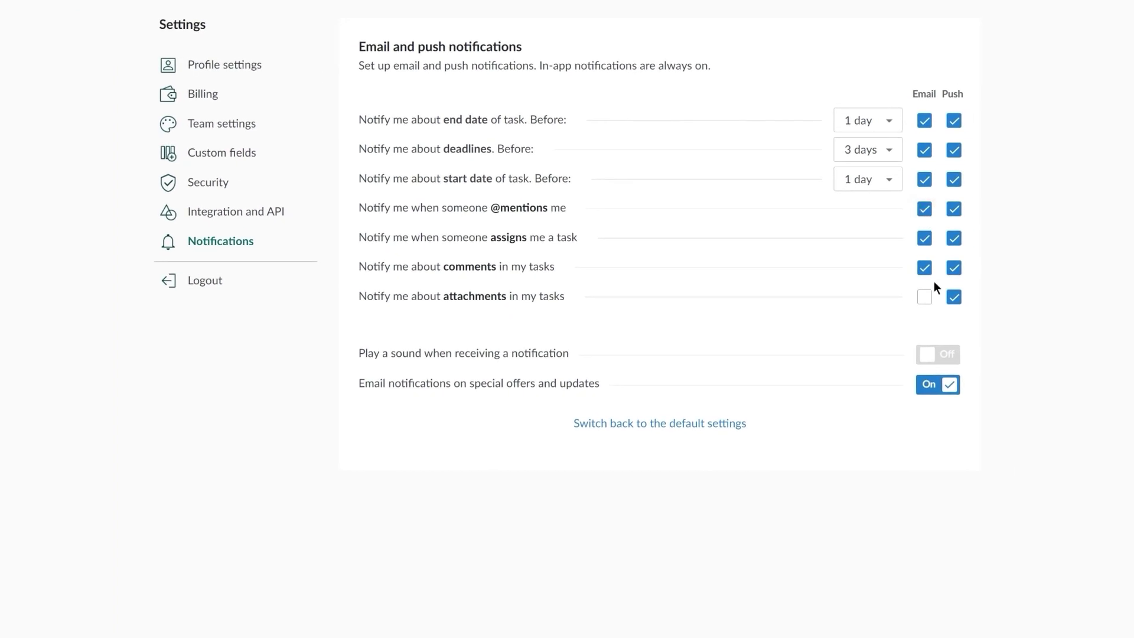
click(928, 304)
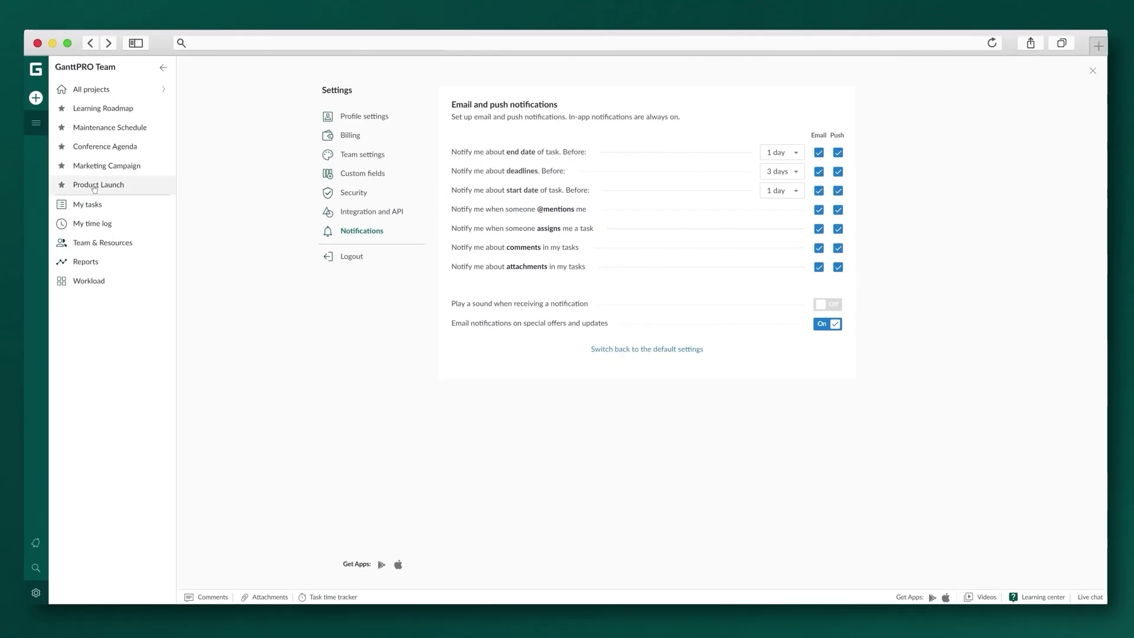
click(89, 185)
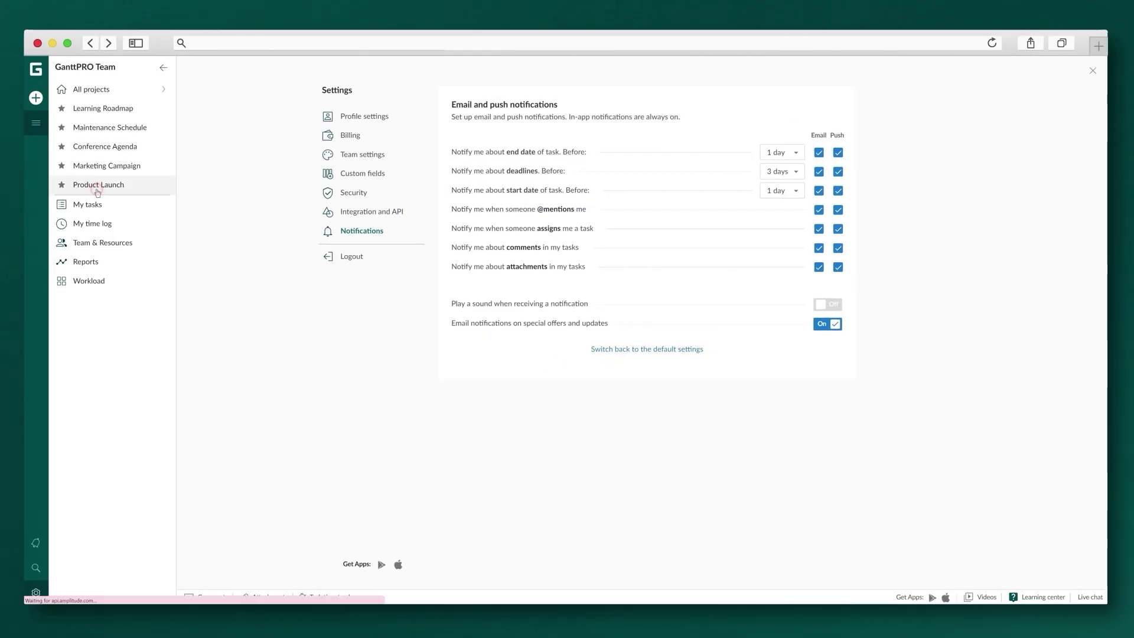
mouse_move(266, 186)
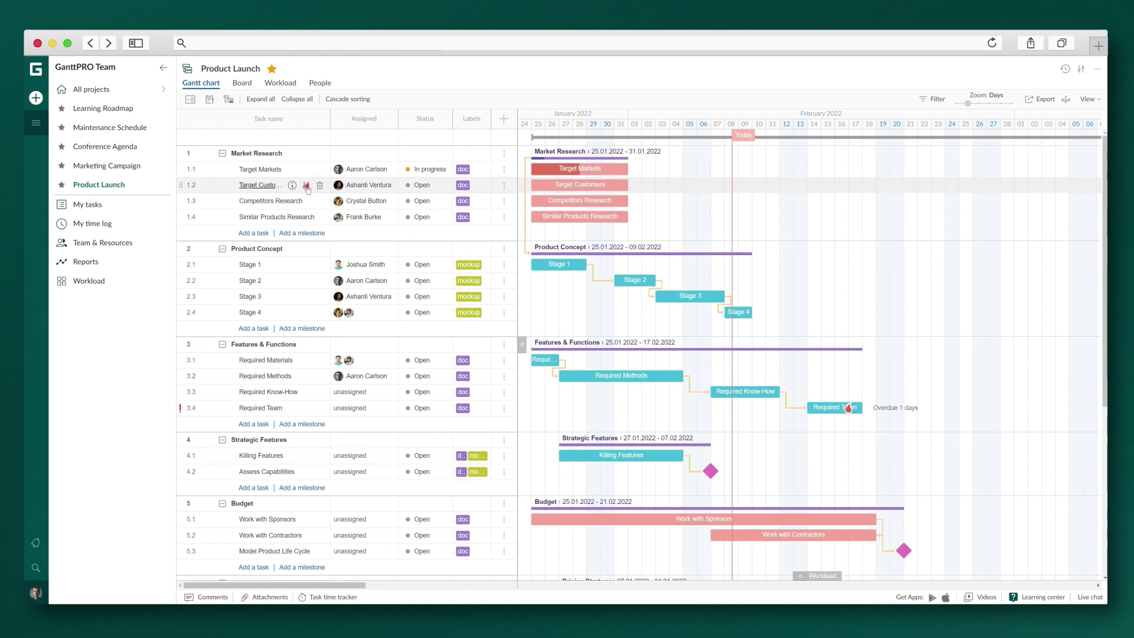
click(306, 186)
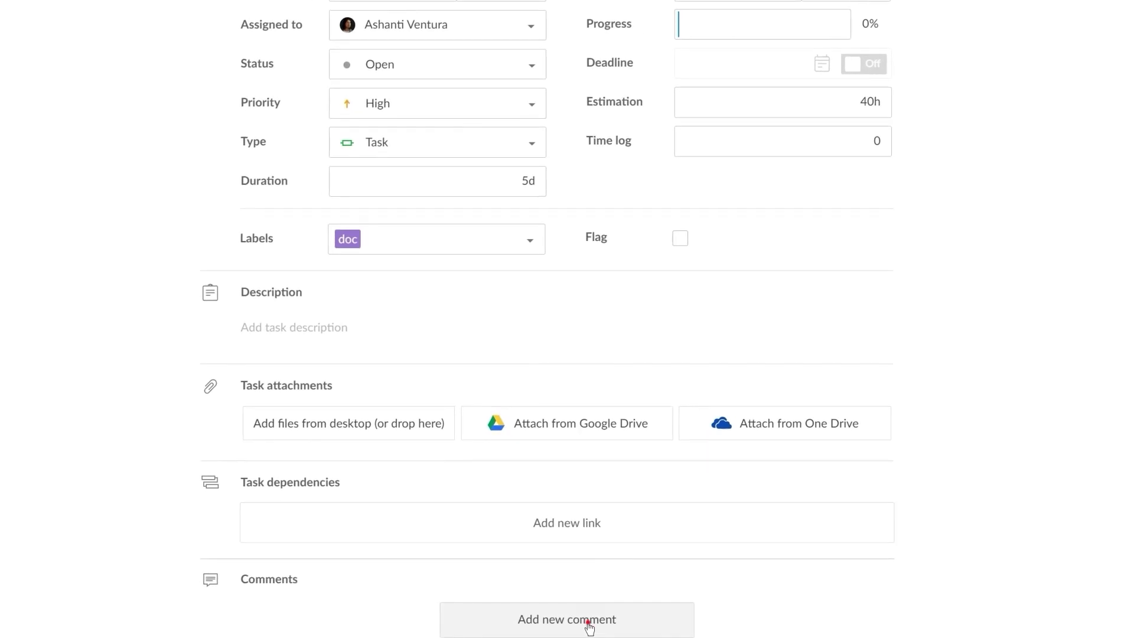
click(588, 627)
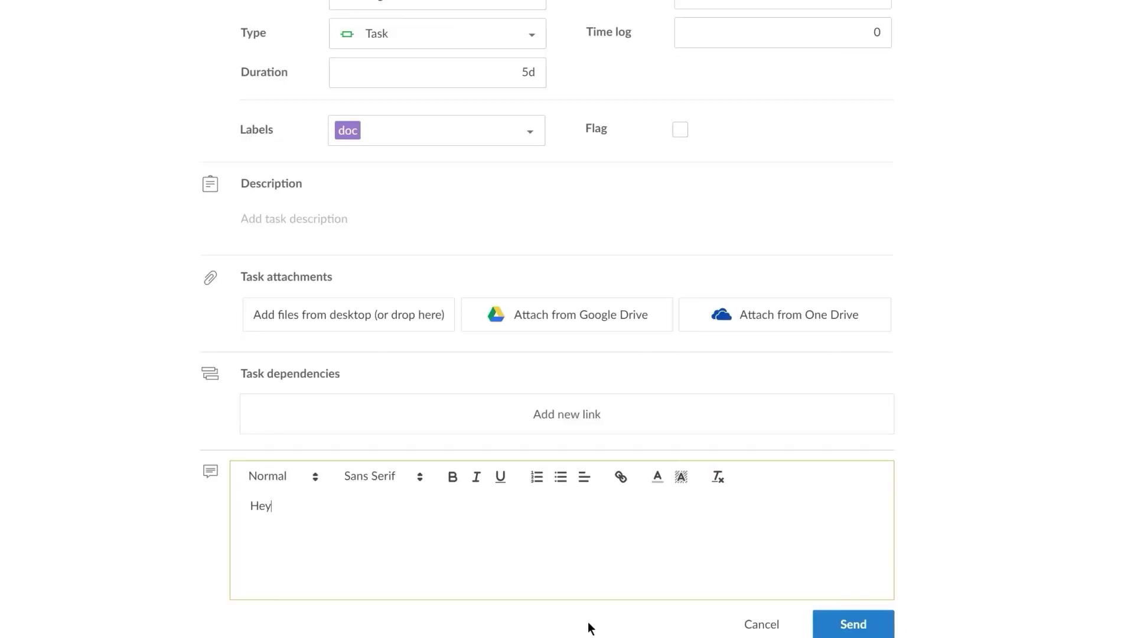
text(@)
click(382, 549)
text(you please send me the deliverable?)
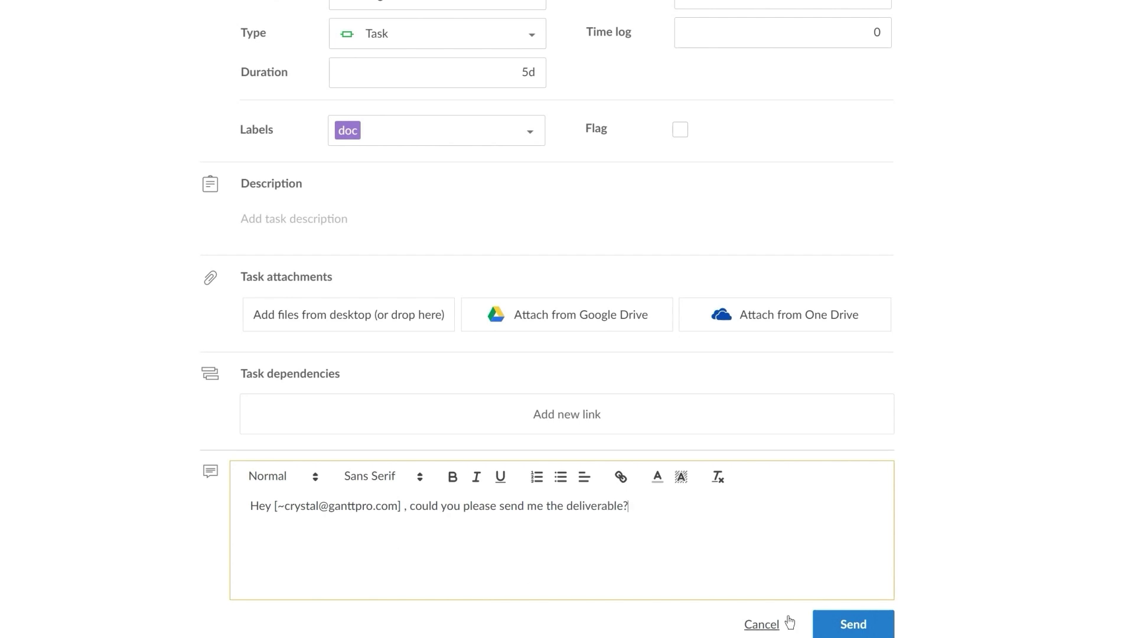
click(853, 625)
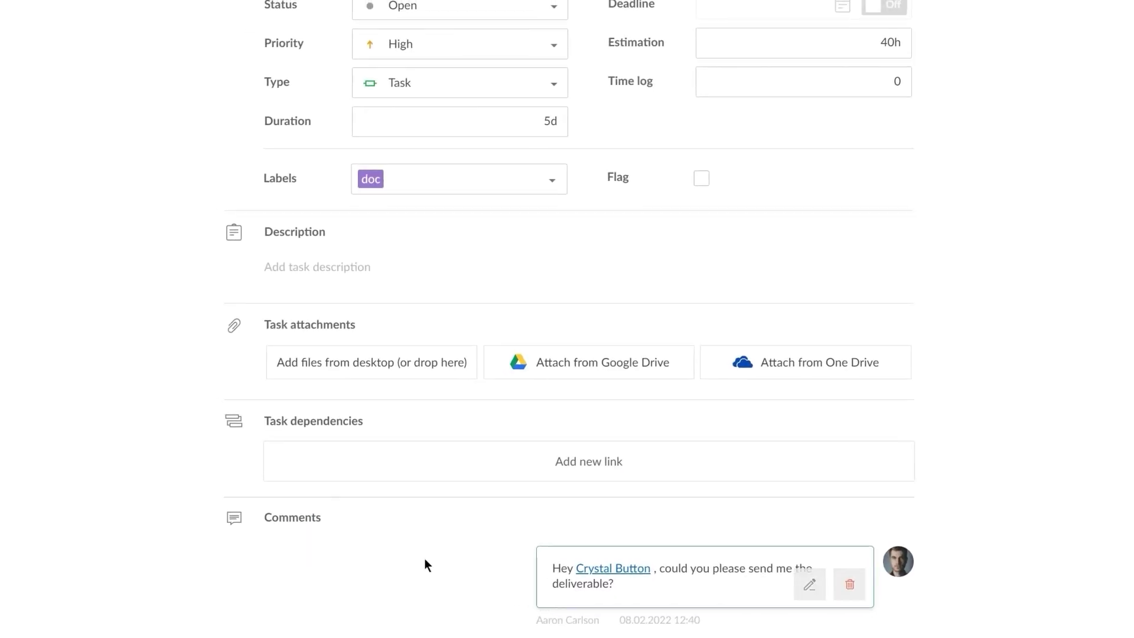
Attach Document.docx from the desktop to the Target Customers task.
click(758, 483)
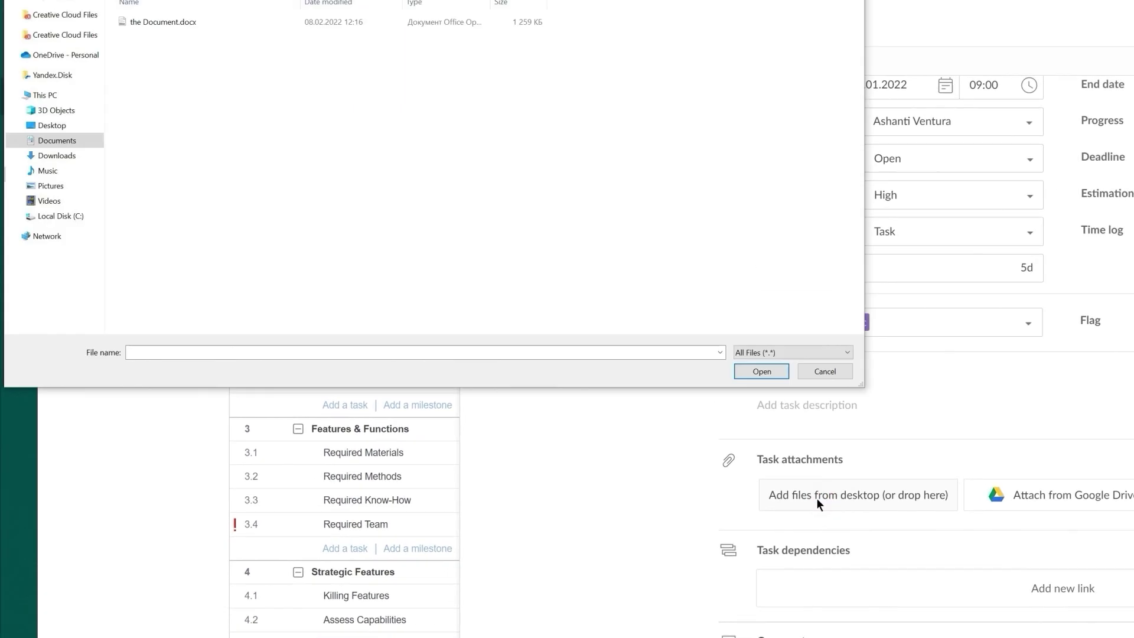
click(159, 23)
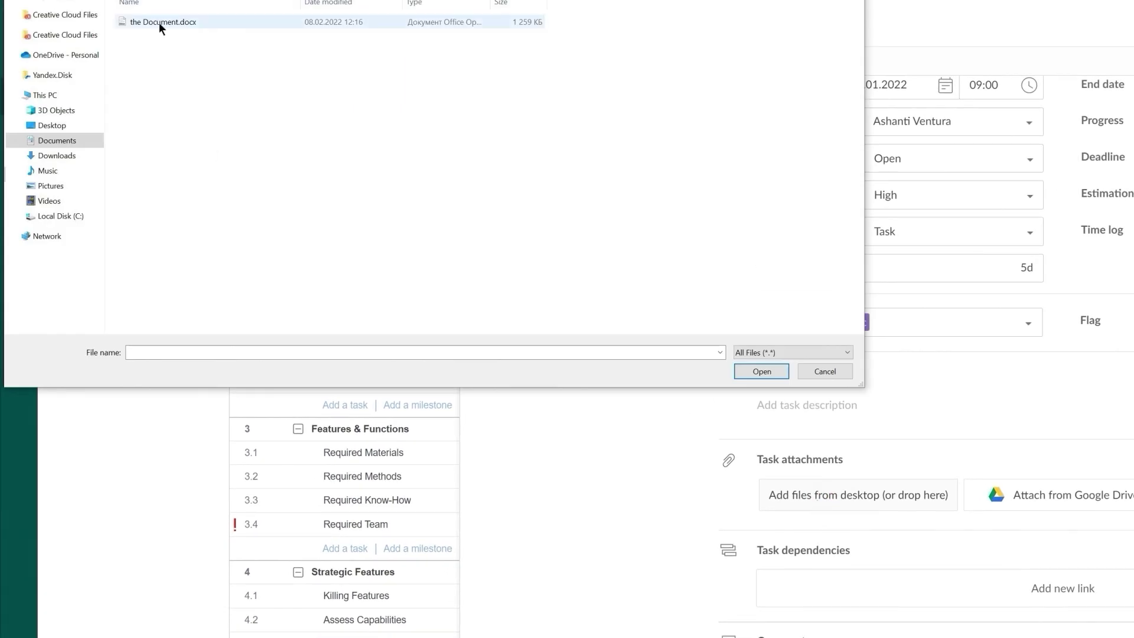
click(757, 374)
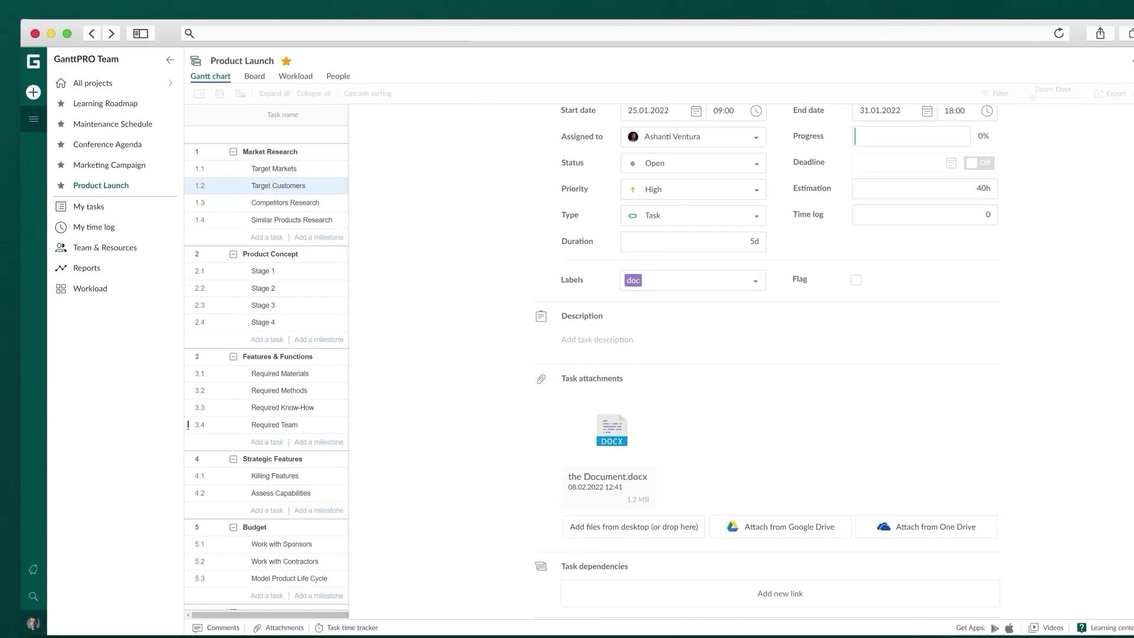
Export the Product Launch chart as a PDF with the Today marker switched off.
click(1096, 127)
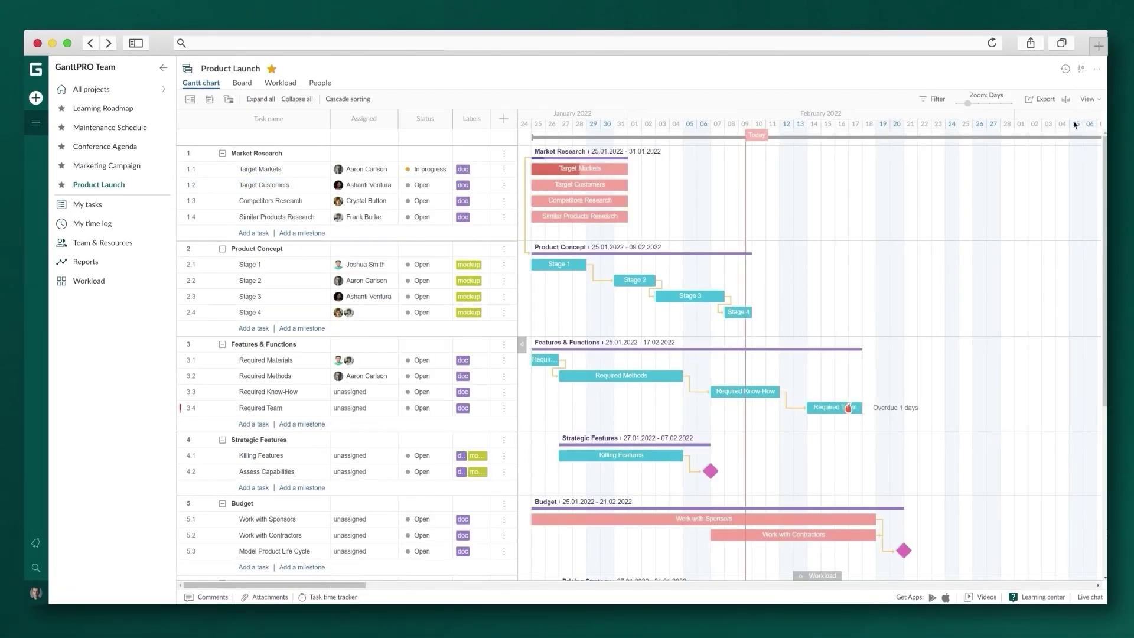
click(1038, 102)
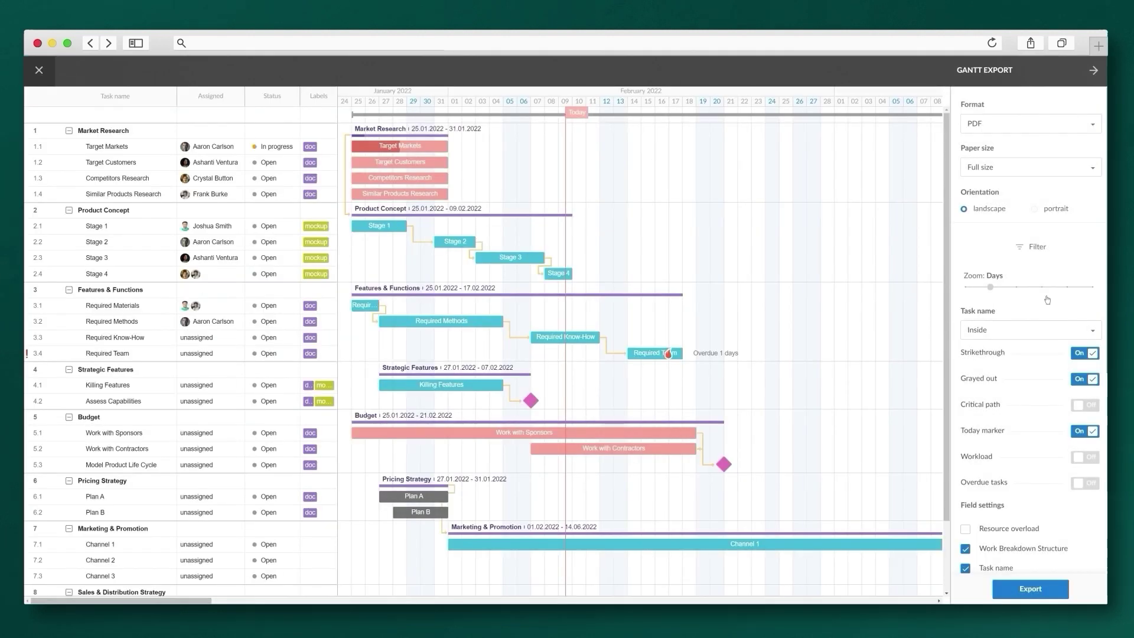
click(1083, 435)
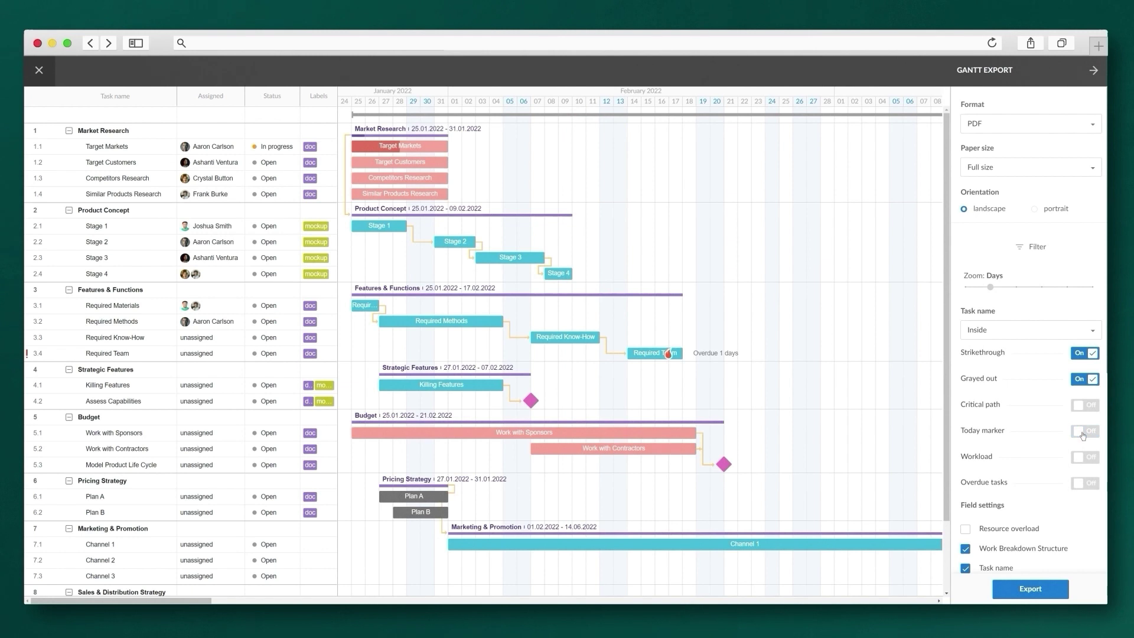
click(1034, 589)
Create a Product Launch public URL described as 'Presentation' and copy its link.
click(40, 71)
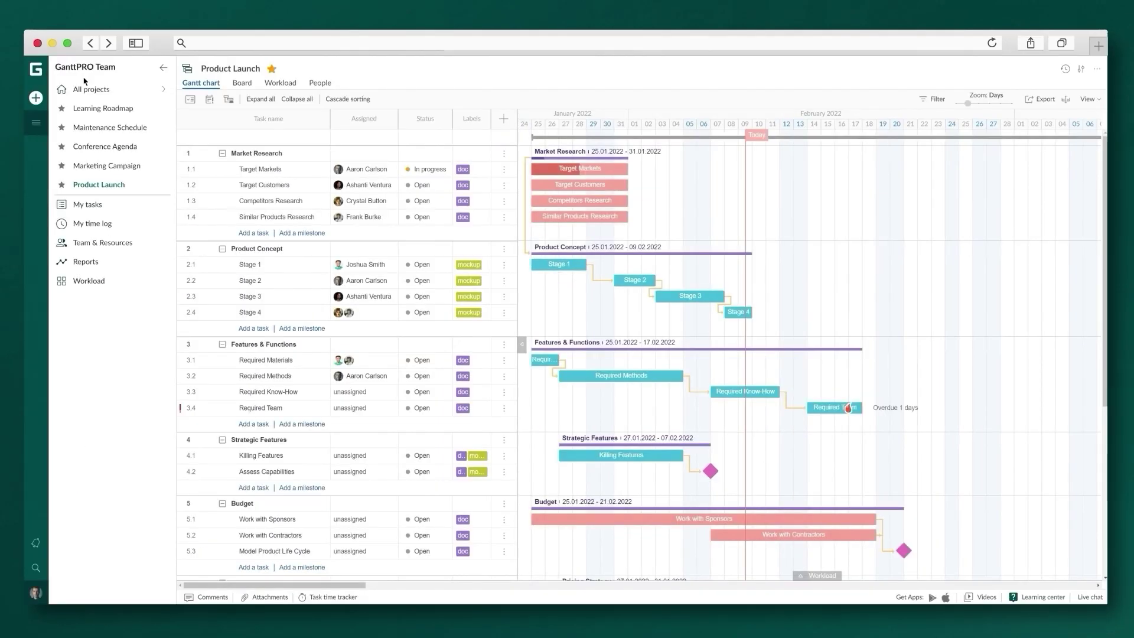
click(1098, 69)
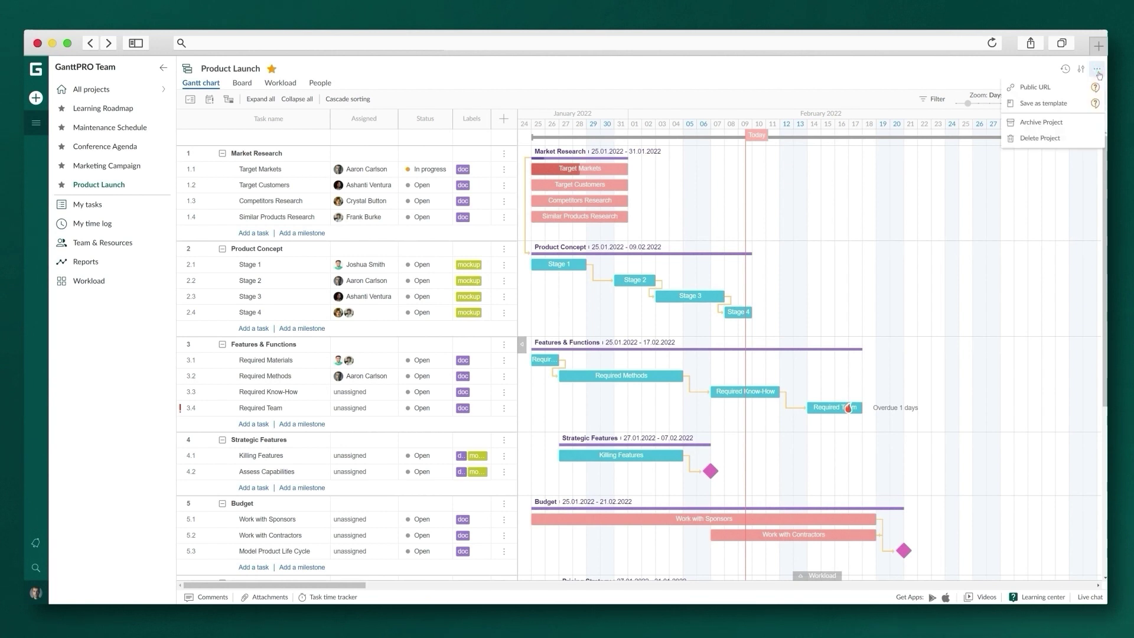
click(1070, 88)
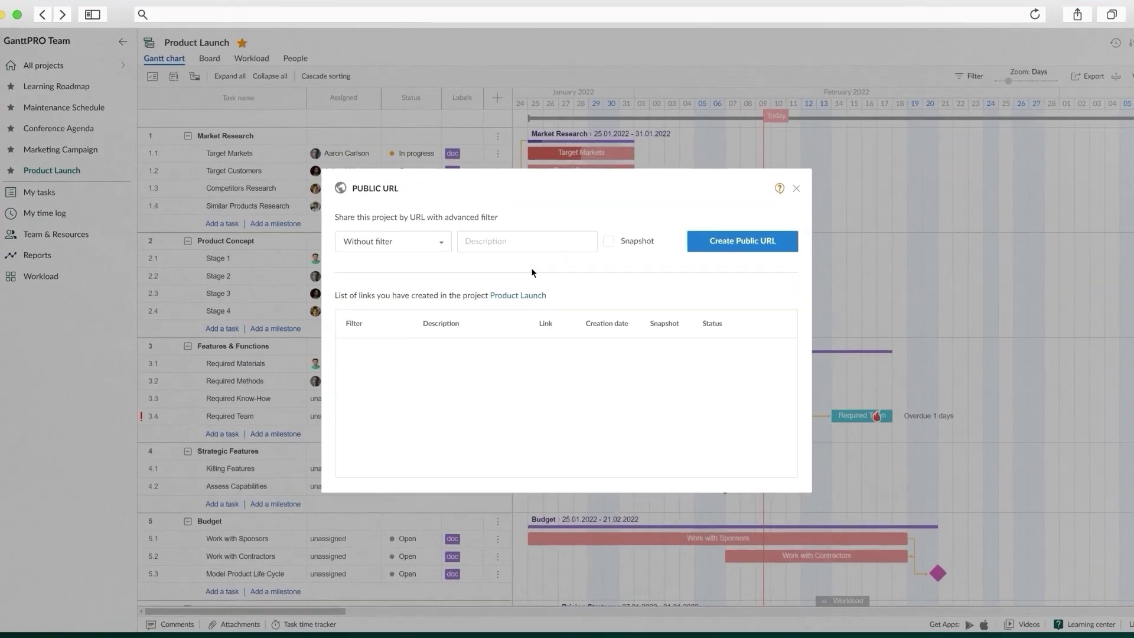
click(487, 238)
text(Presentation)
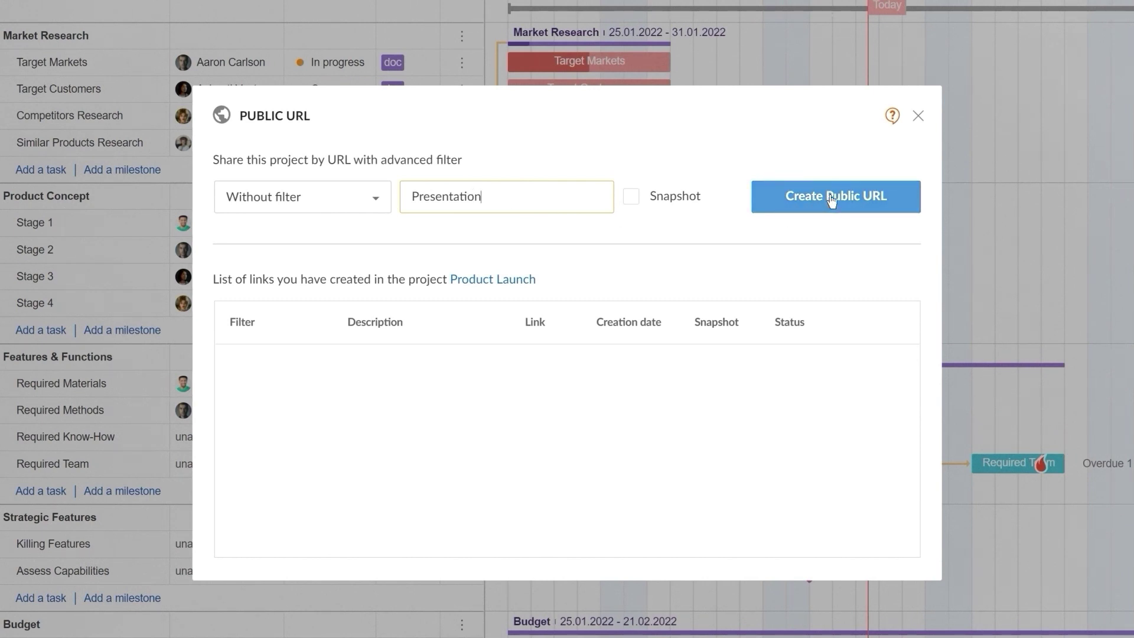
click(832, 200)
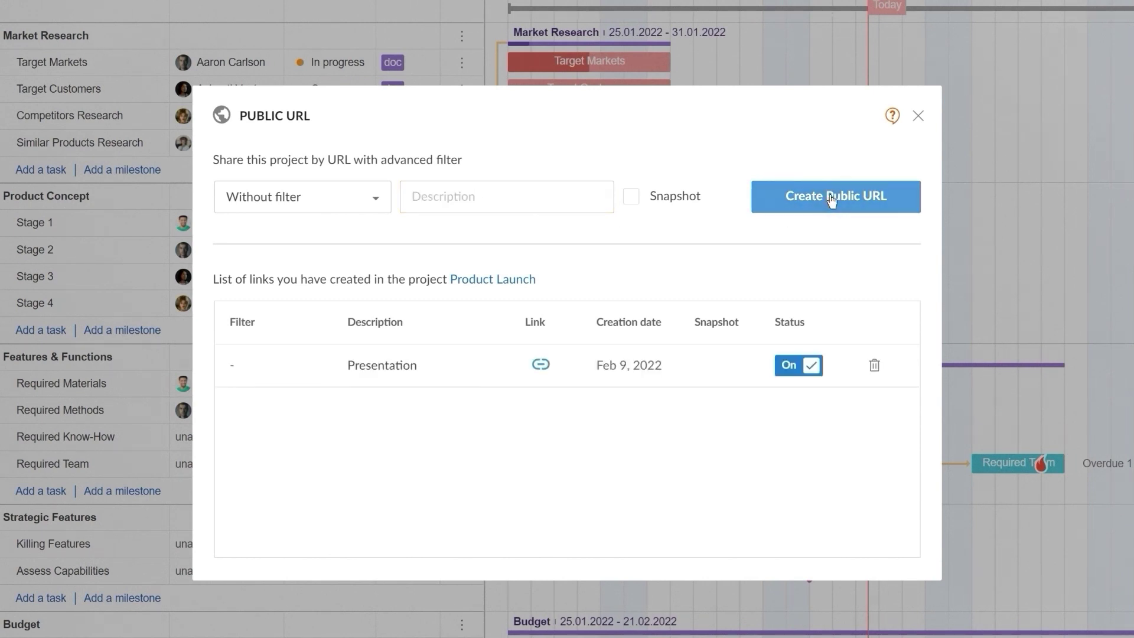
click(545, 372)
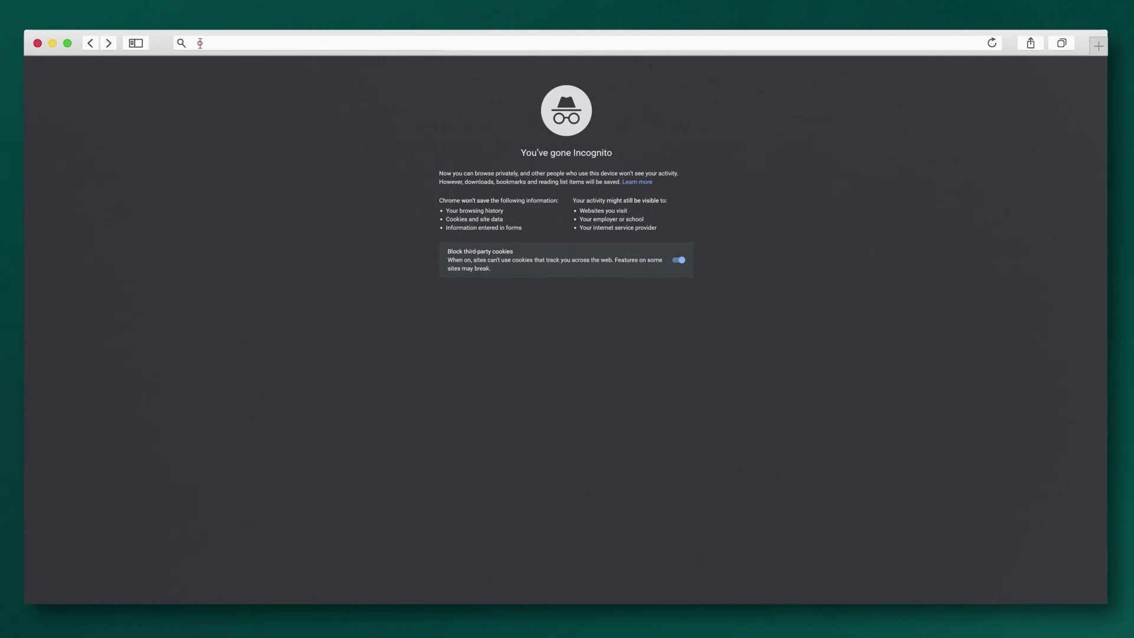
Load the copied Product Launch public URL in the incognito window.
key(super+v)
key(Return)
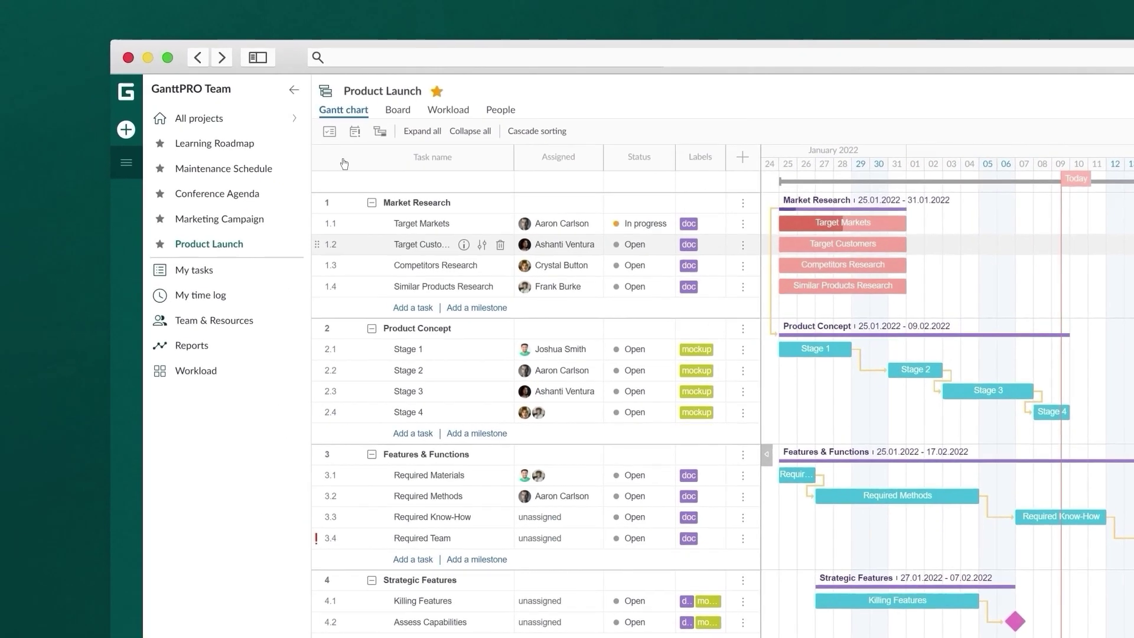
Build a project portfolio from Product Launch and Marketing Campaign via the + menu.
click(147, 137)
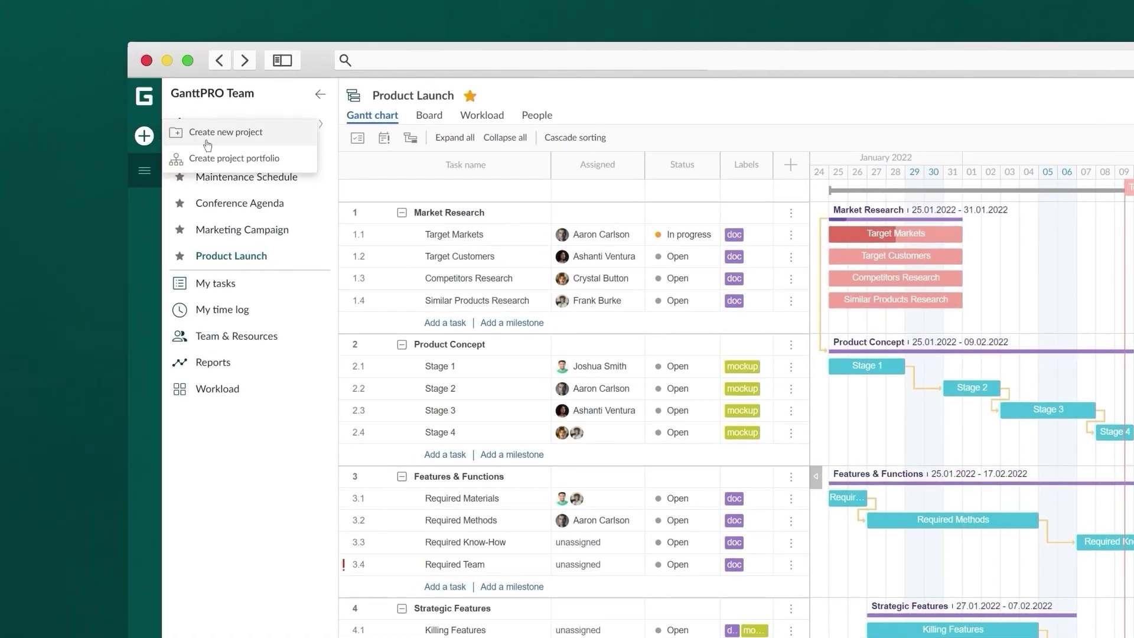
click(223, 160)
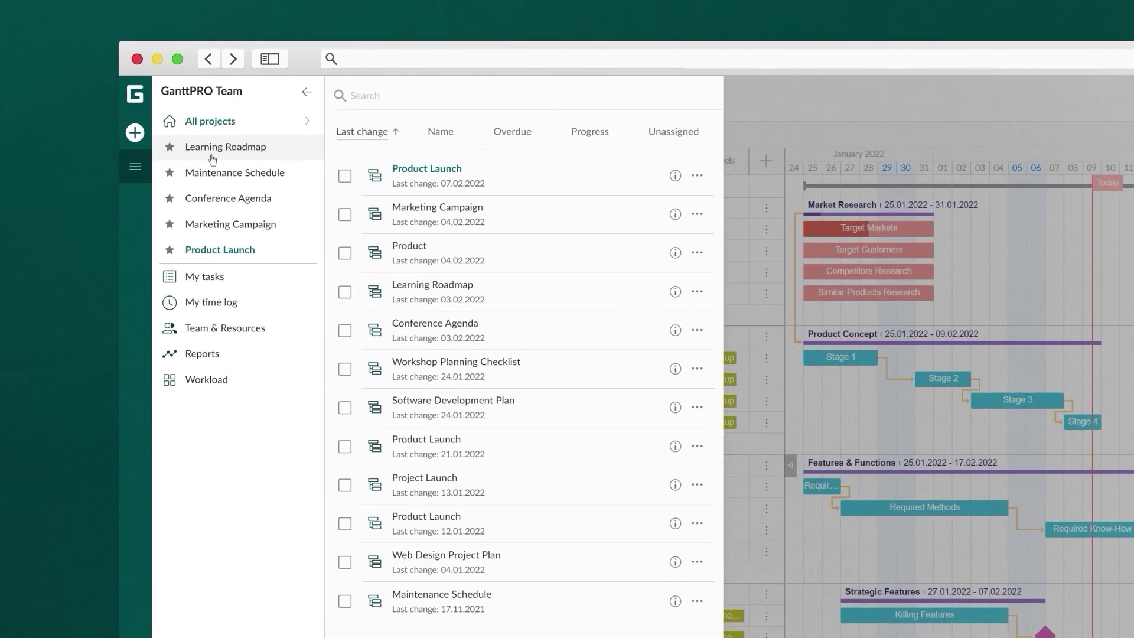
click(235, 141)
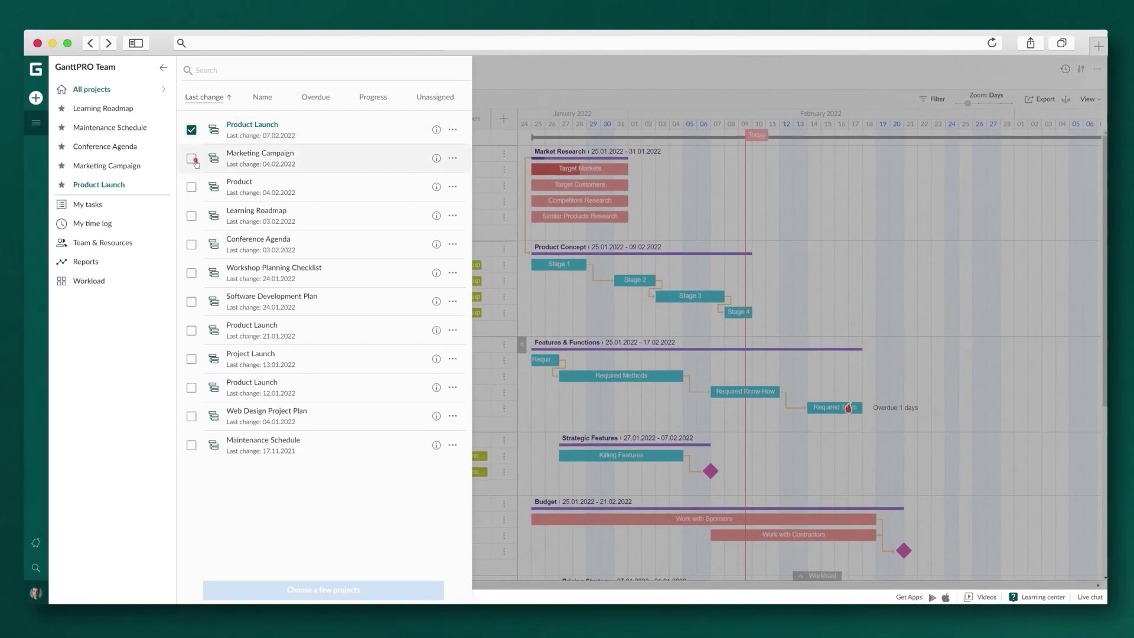
click(193, 159)
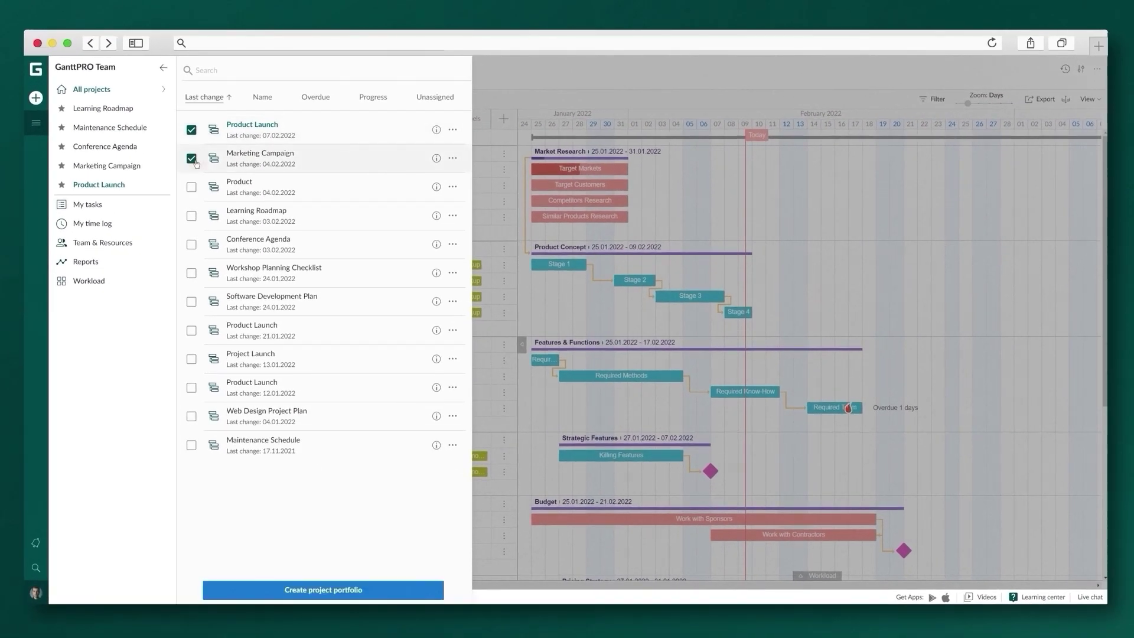
click(303, 590)
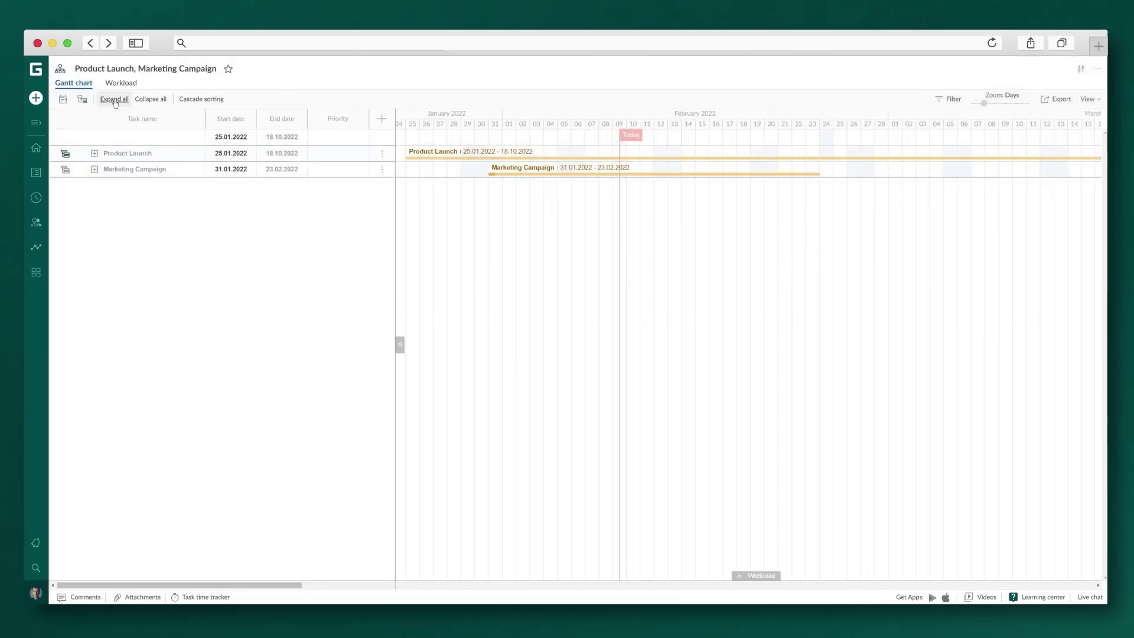
Expand all portfolio tasks and open the Function task's Priority dropdown.
click(115, 99)
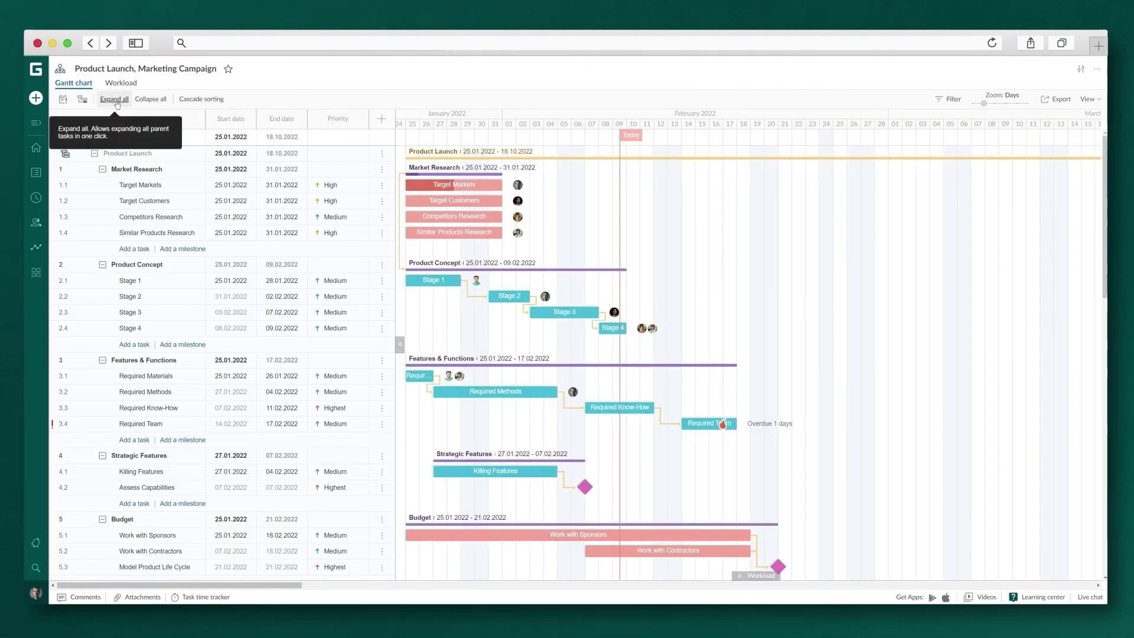
scroll(313, 278, down, 3)
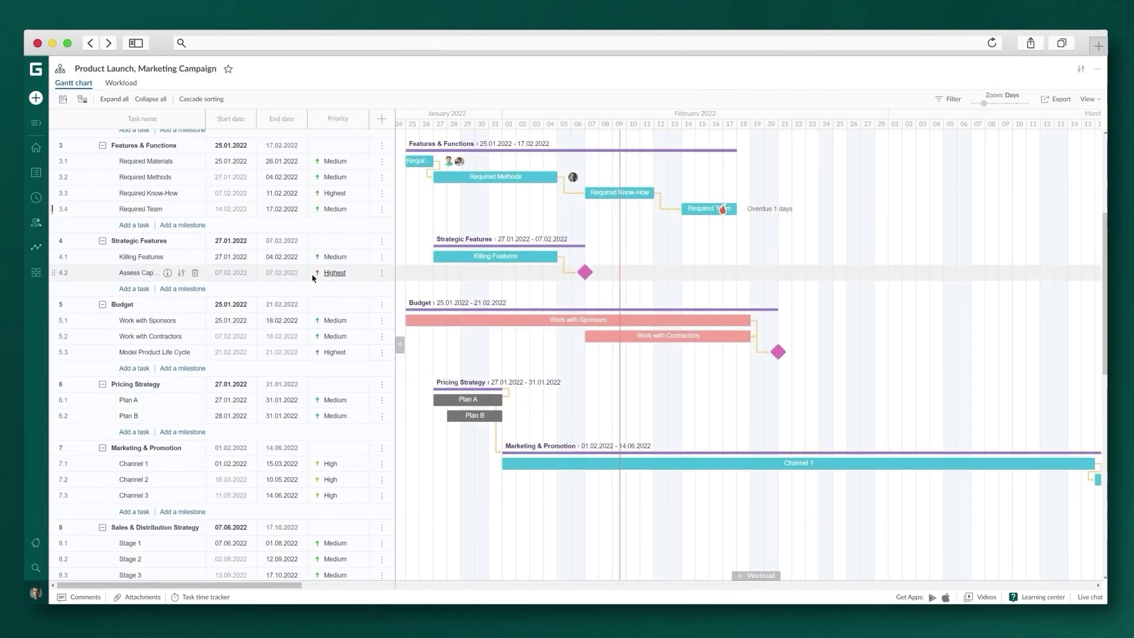
scroll(312, 279, down, 4)
scroll(315, 276, down, 1)
scroll(323, 297, down, 4)
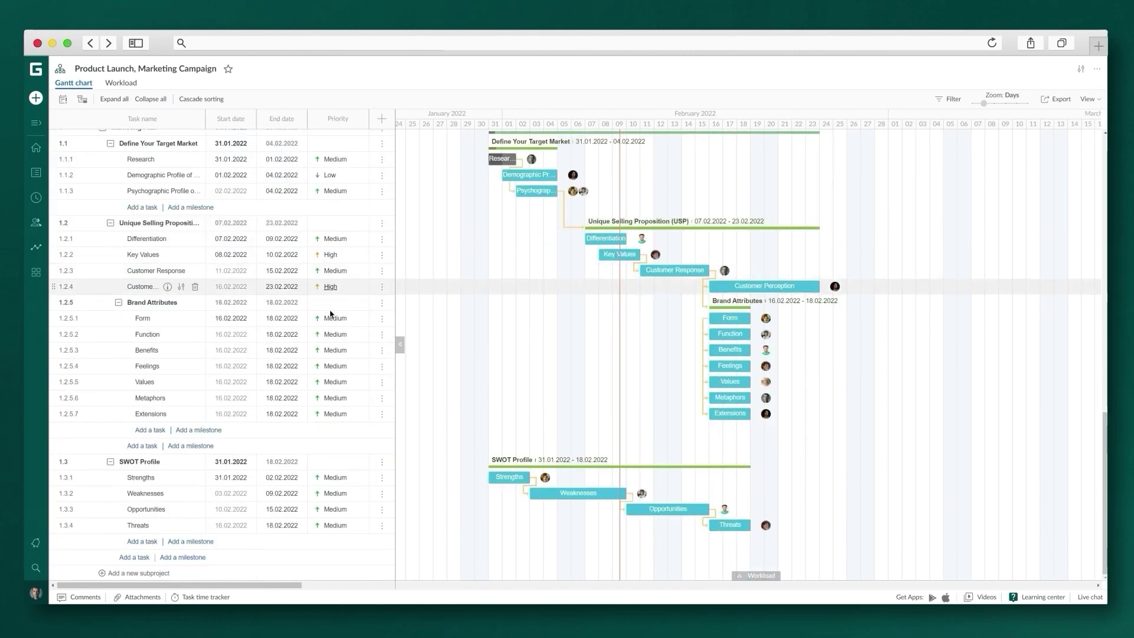
click(337, 334)
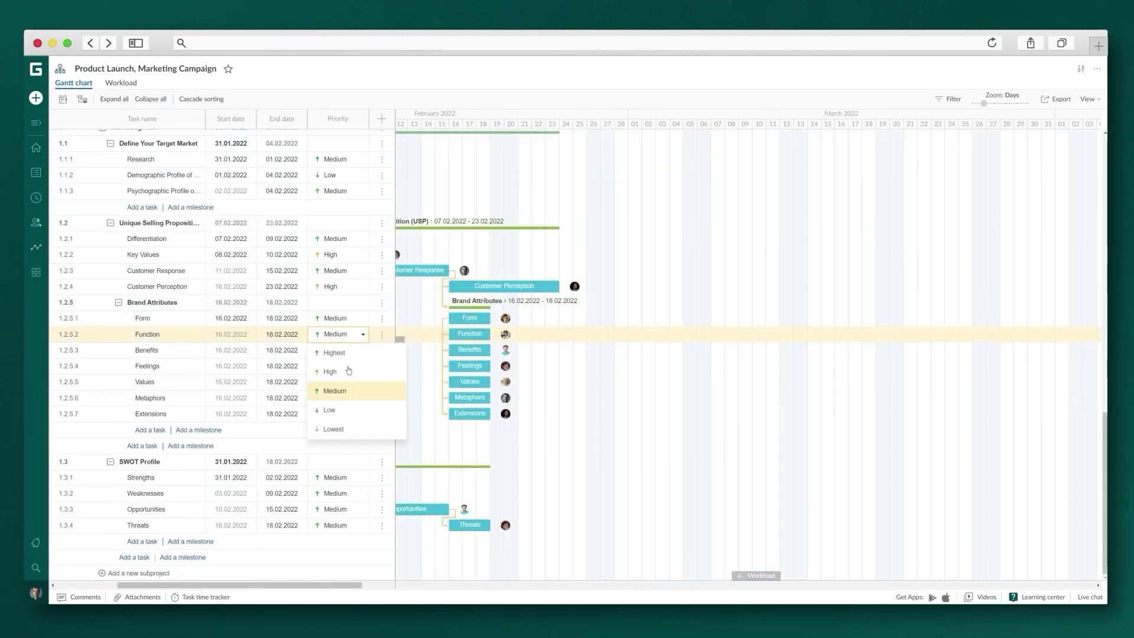